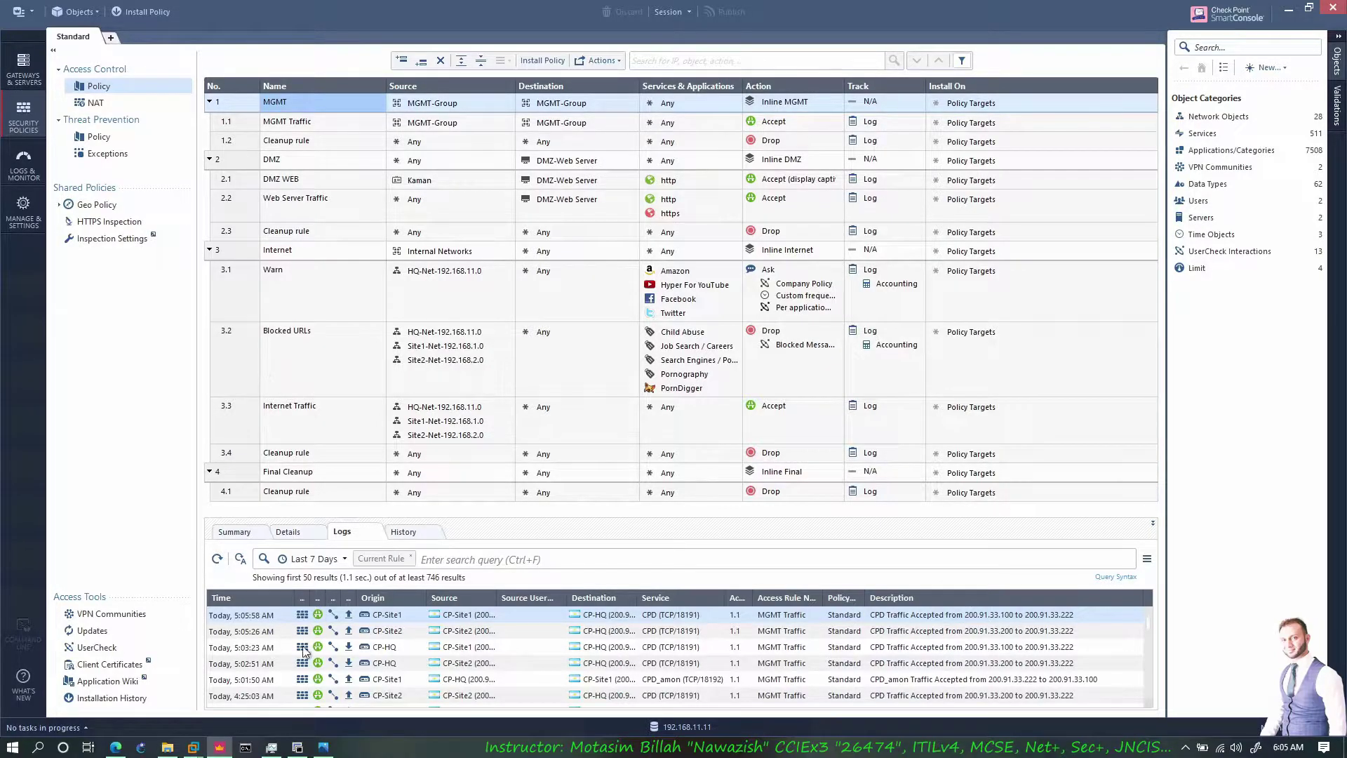
# Step: View the threat-types diagram image, then return to the SmartConsole window
pyautogui.moveTo(324, 748)
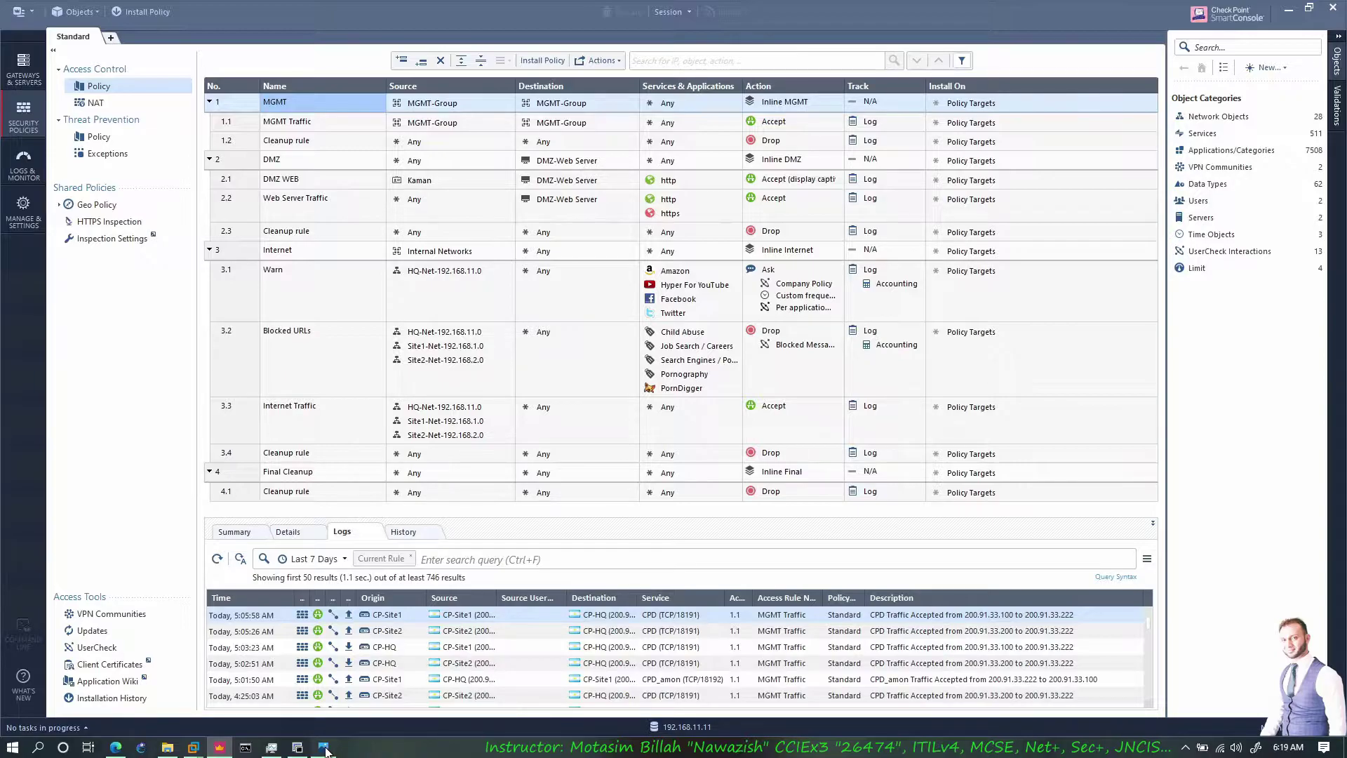
pyautogui.click(324, 747)
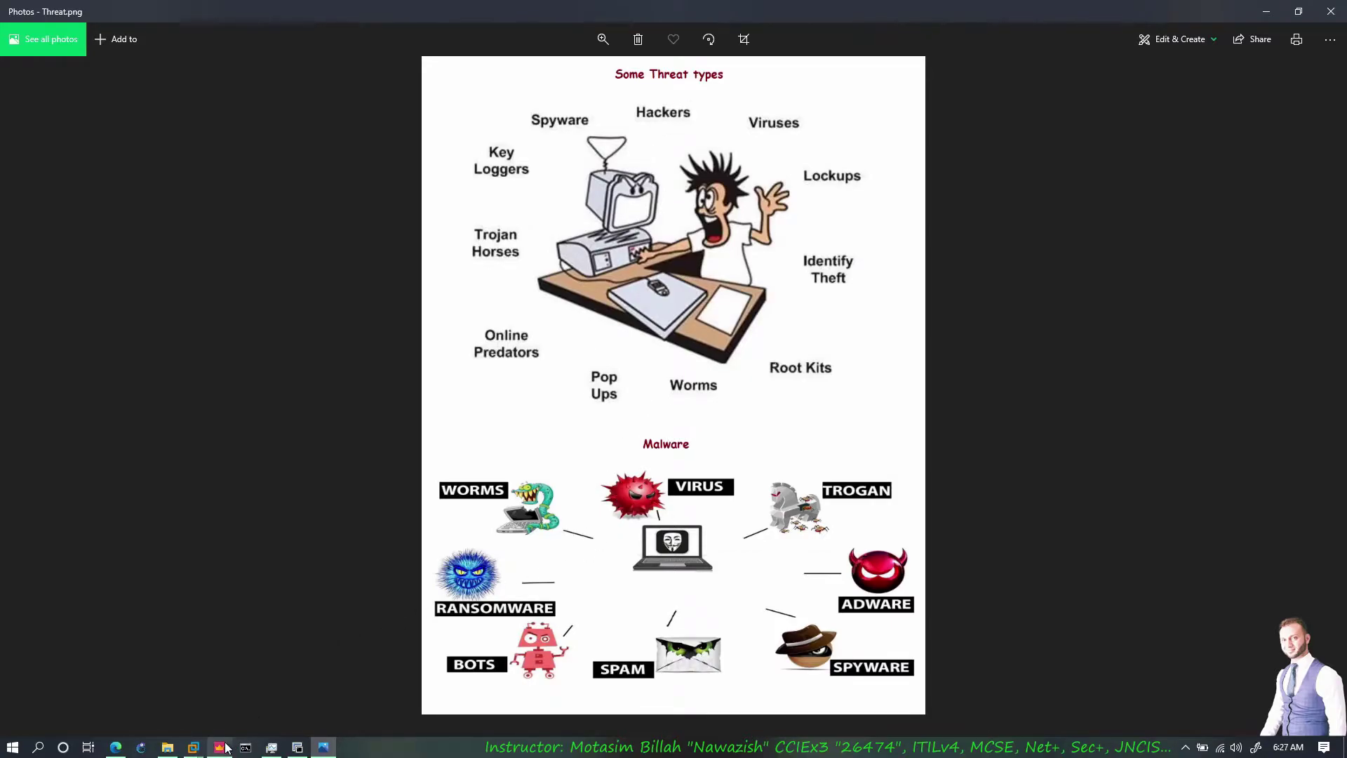
pyautogui.click(254, 671)
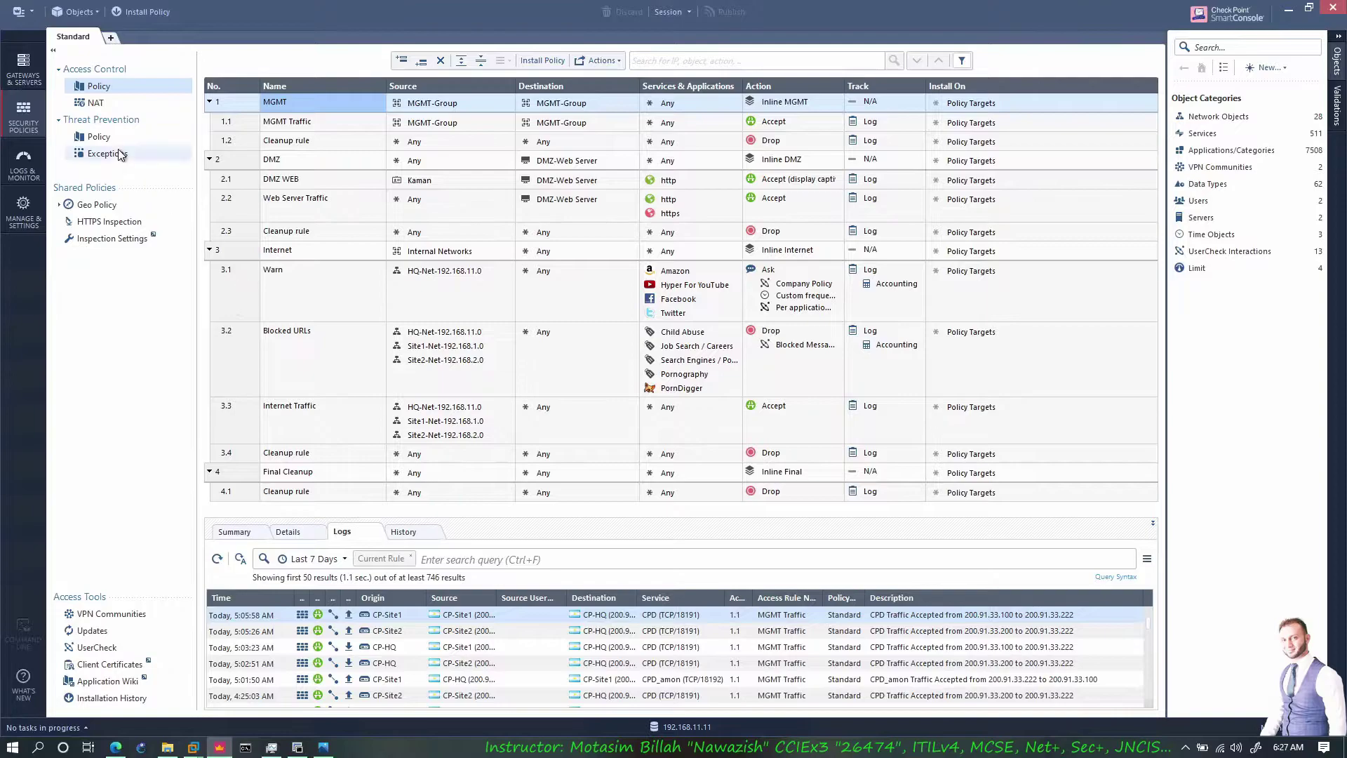
# Step: Show the Threat Prevention policy after checking Gateways & Servers and the EVE lab topology
pyautogui.click(99, 138)
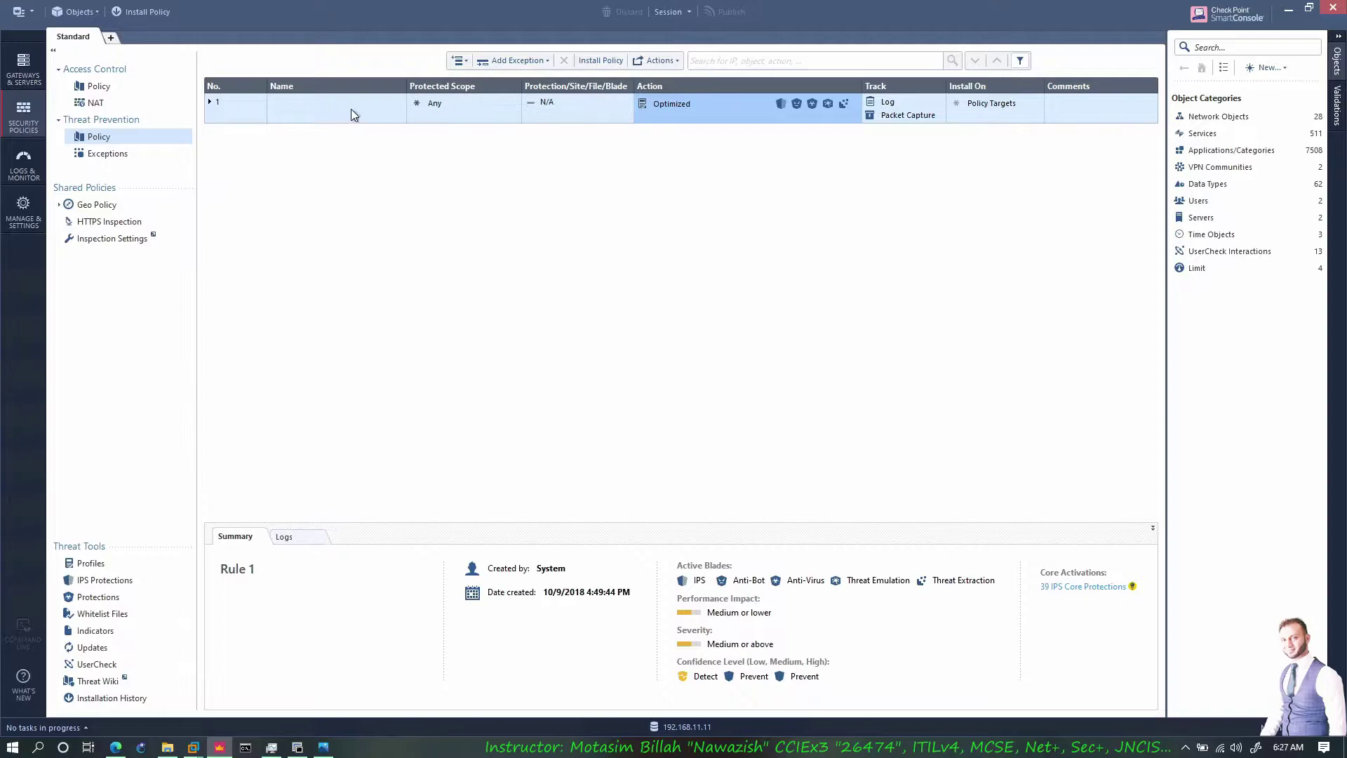
pyautogui.moveTo(778, 107)
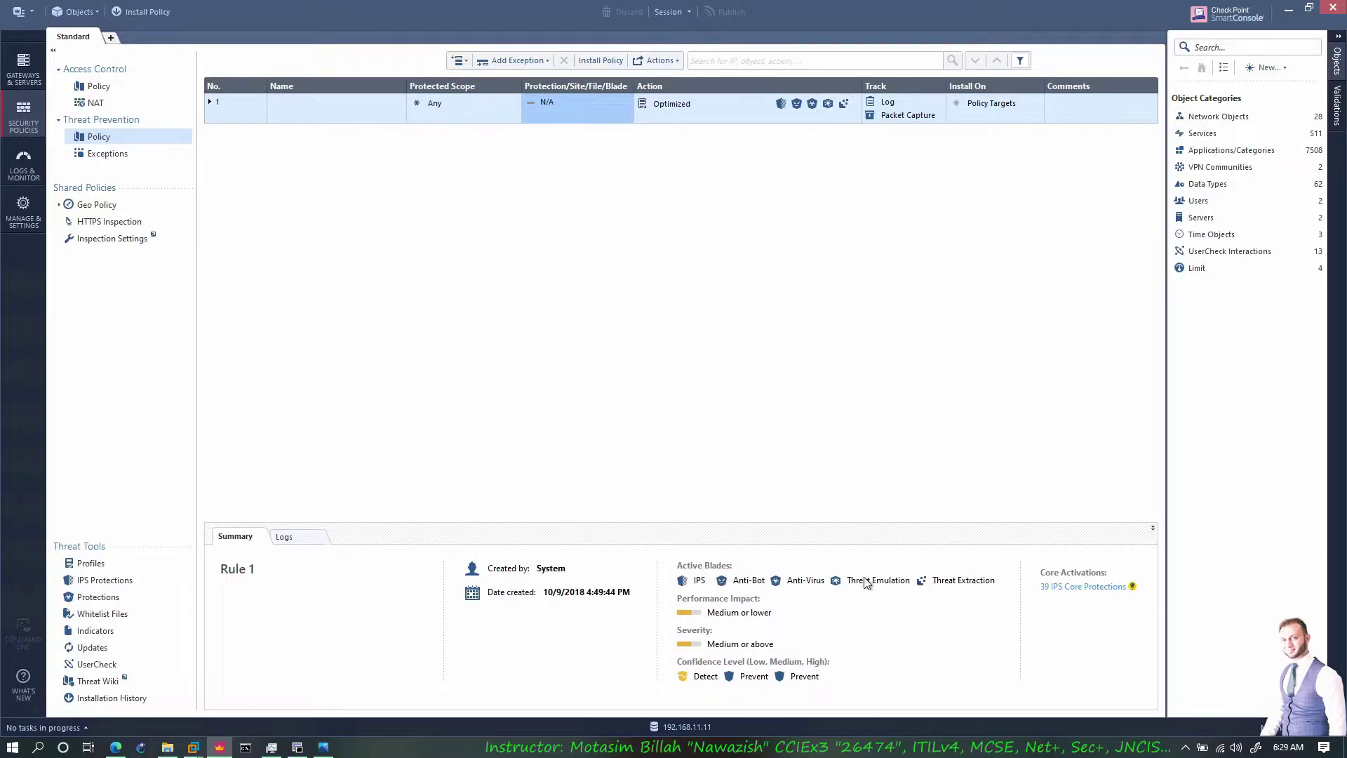
pyautogui.hotkey('ctrl', '1')
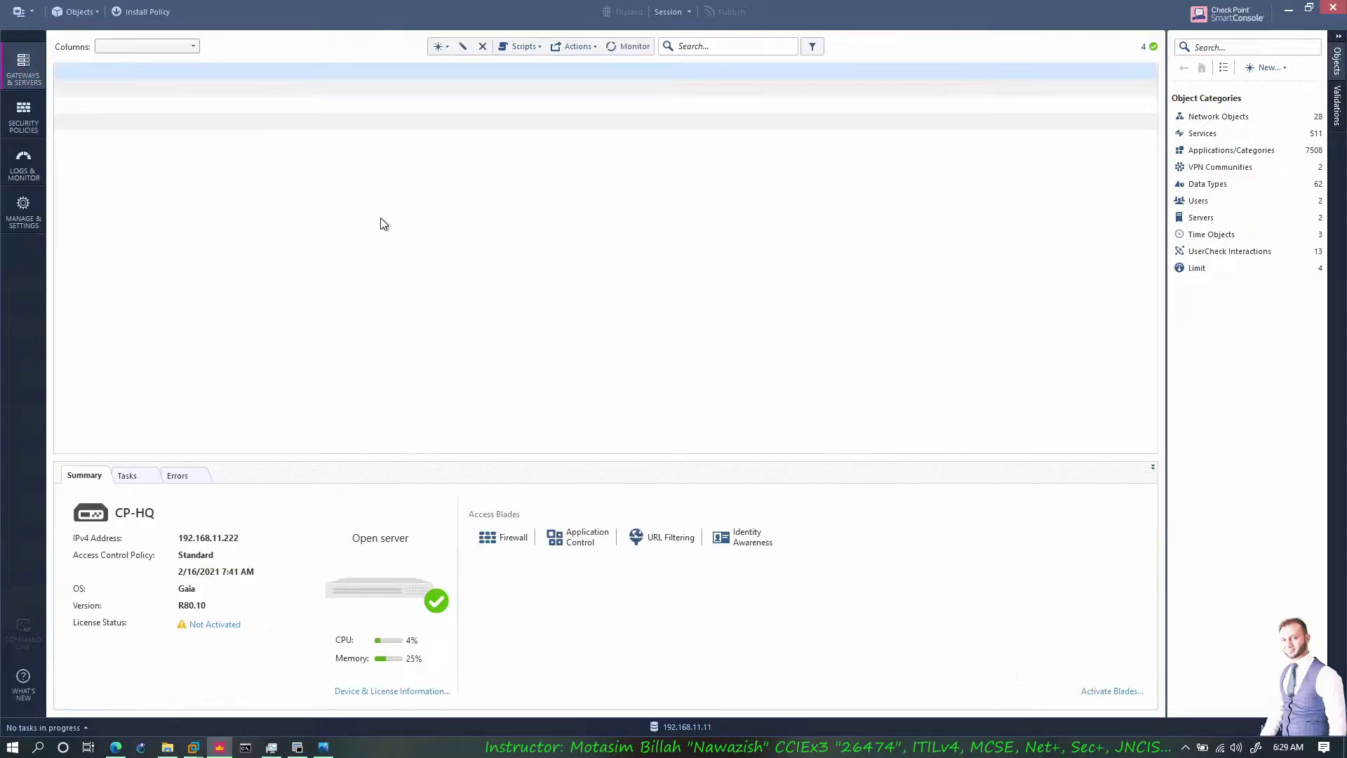
pyautogui.click(23, 116)
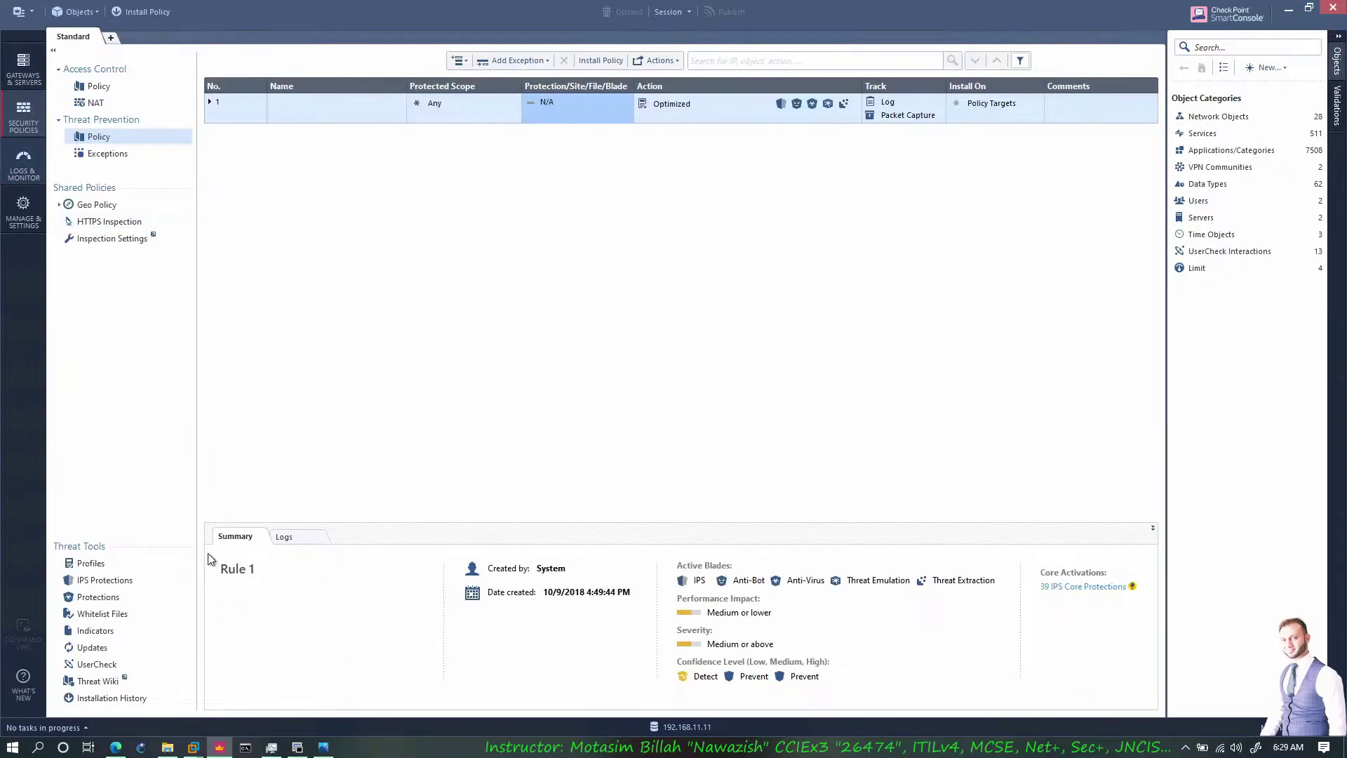
pyautogui.click(114, 746)
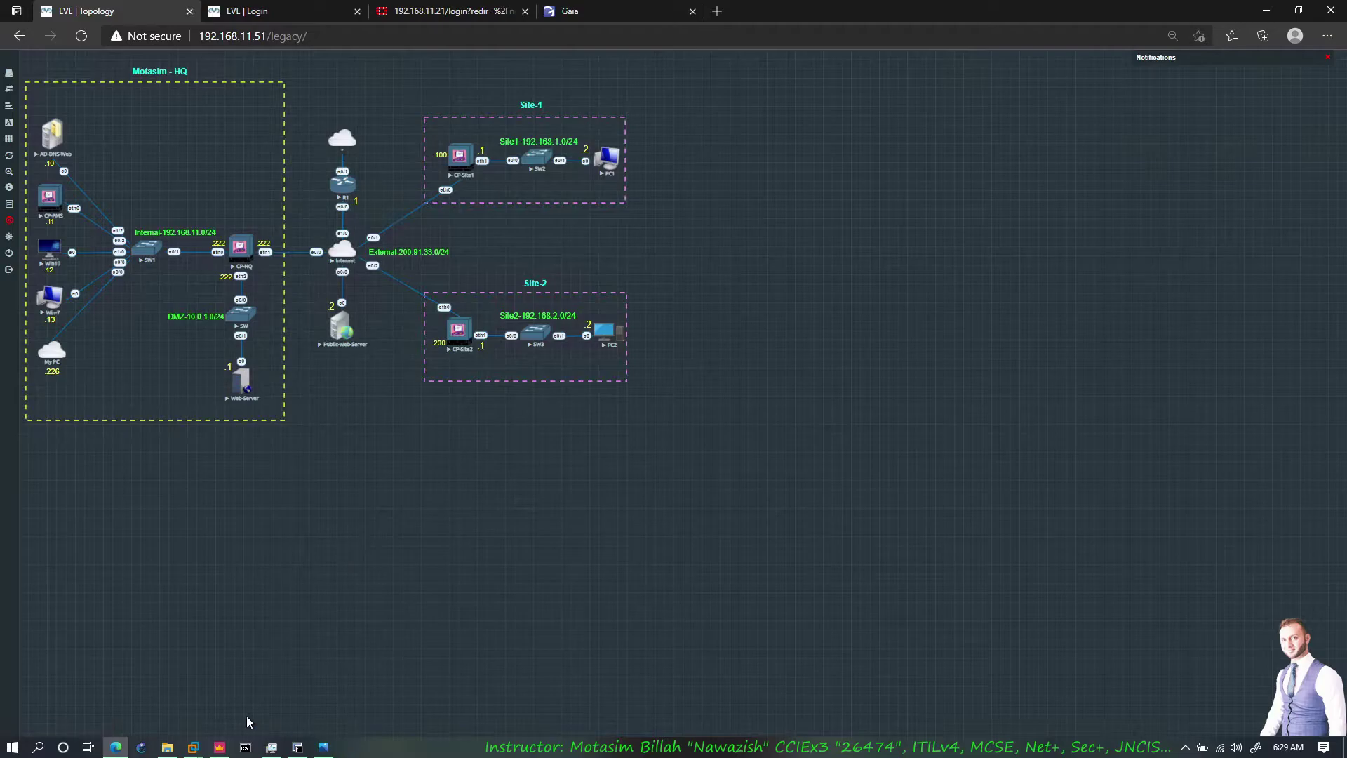
pyautogui.click(219, 748)
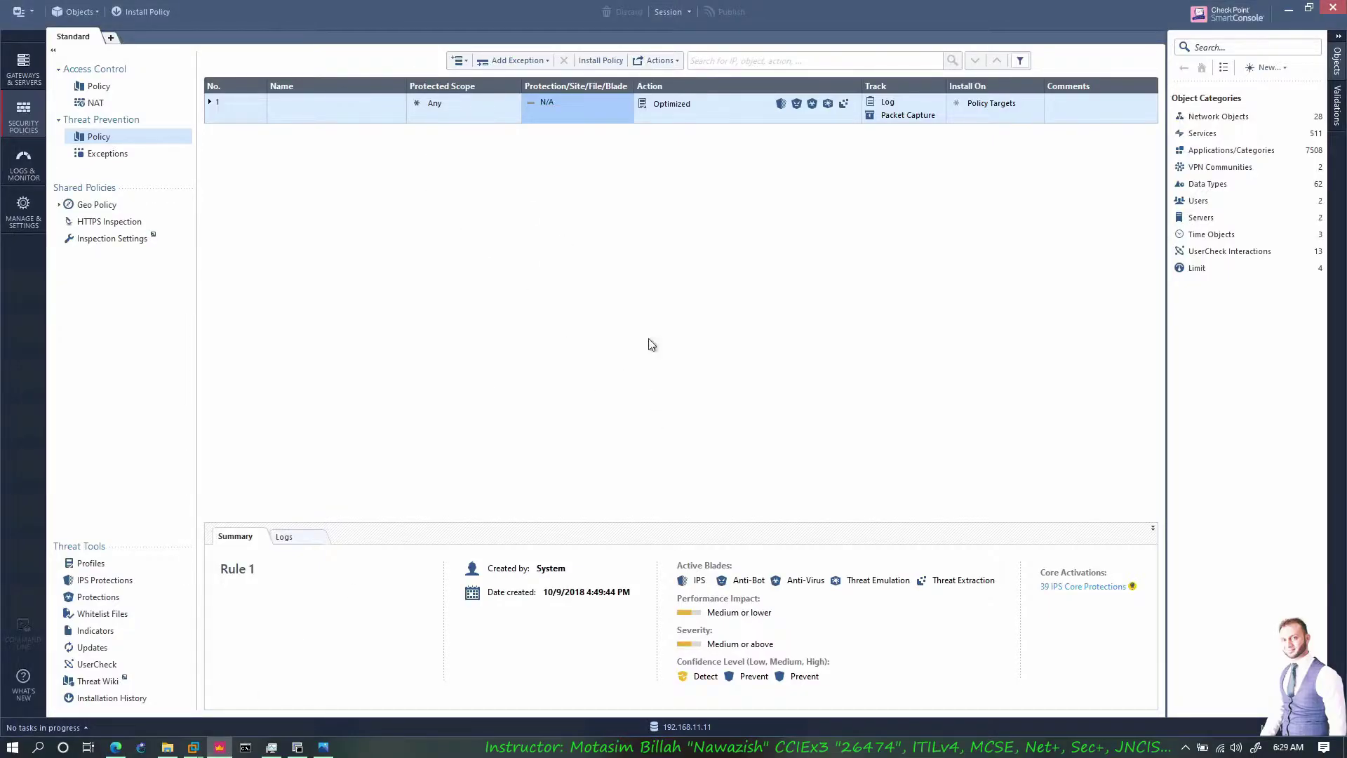
# Step: Rename rule 1 to 'Threat Prevent', then publish and install the policy on all three gateways
pyautogui.doubleClick(314, 111)
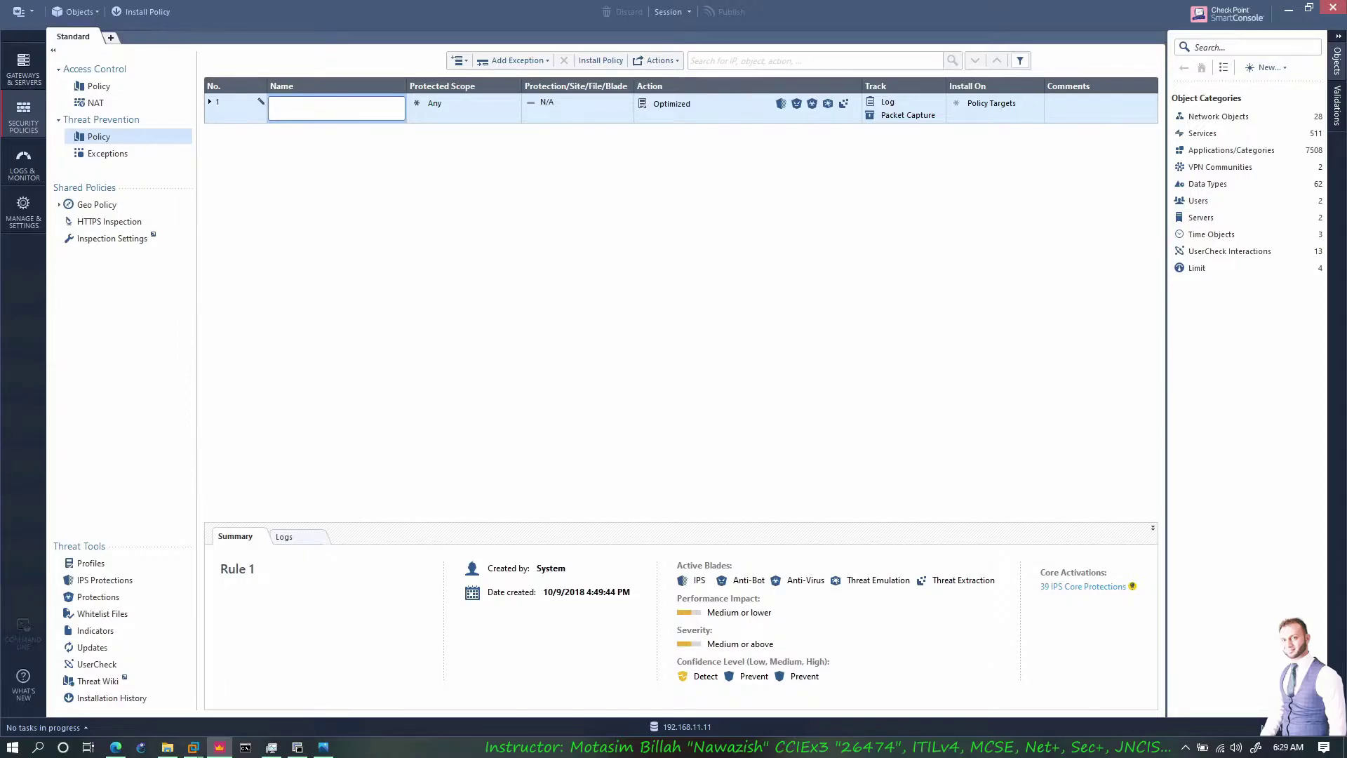
pyautogui.write('Threat Prevent')
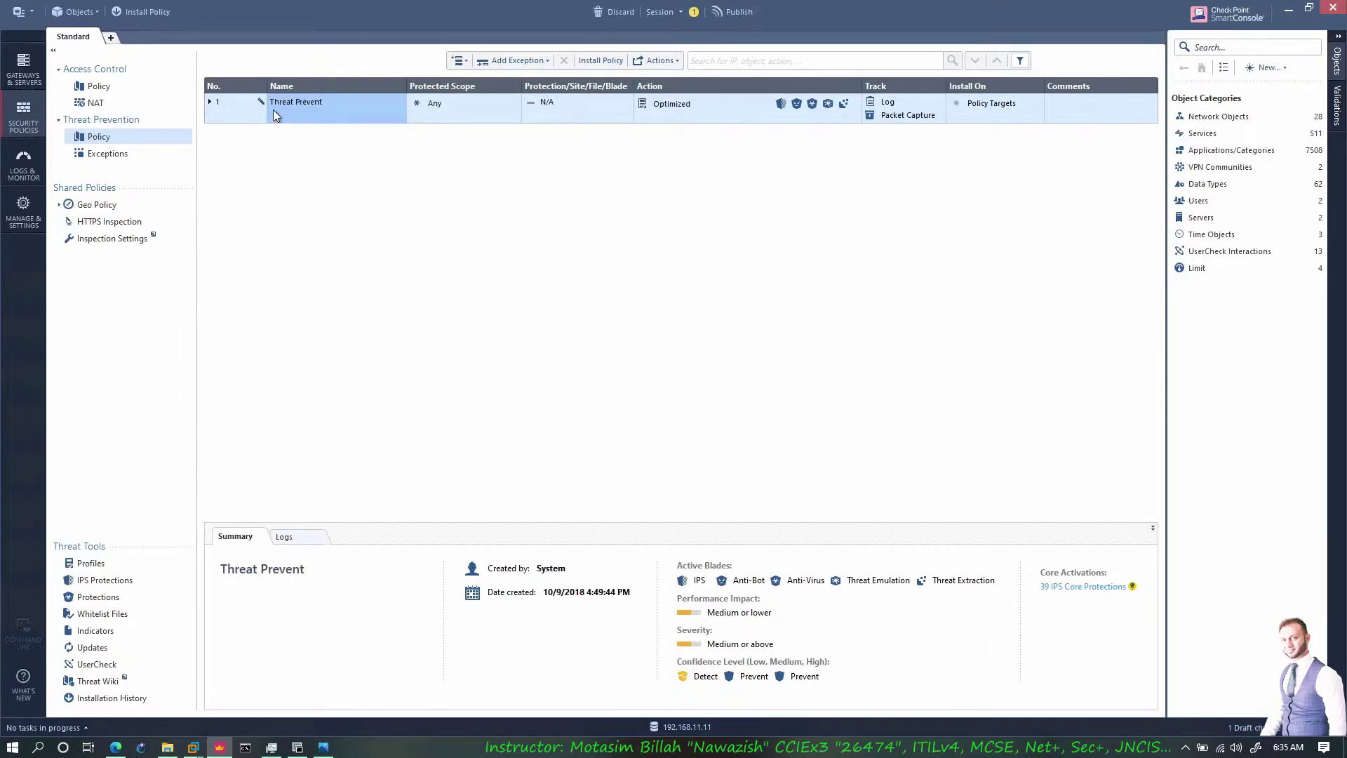
pyautogui.click(150, 11)
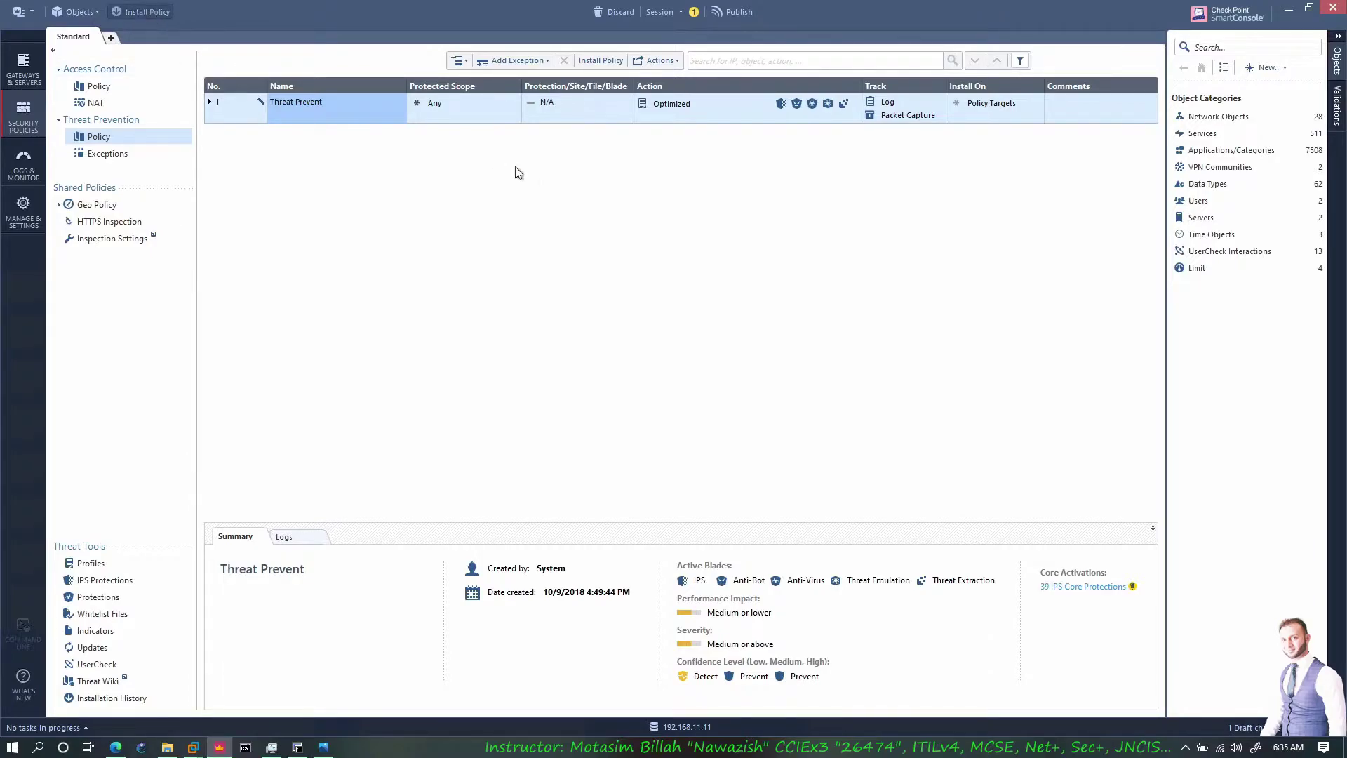
pyautogui.click(748, 452)
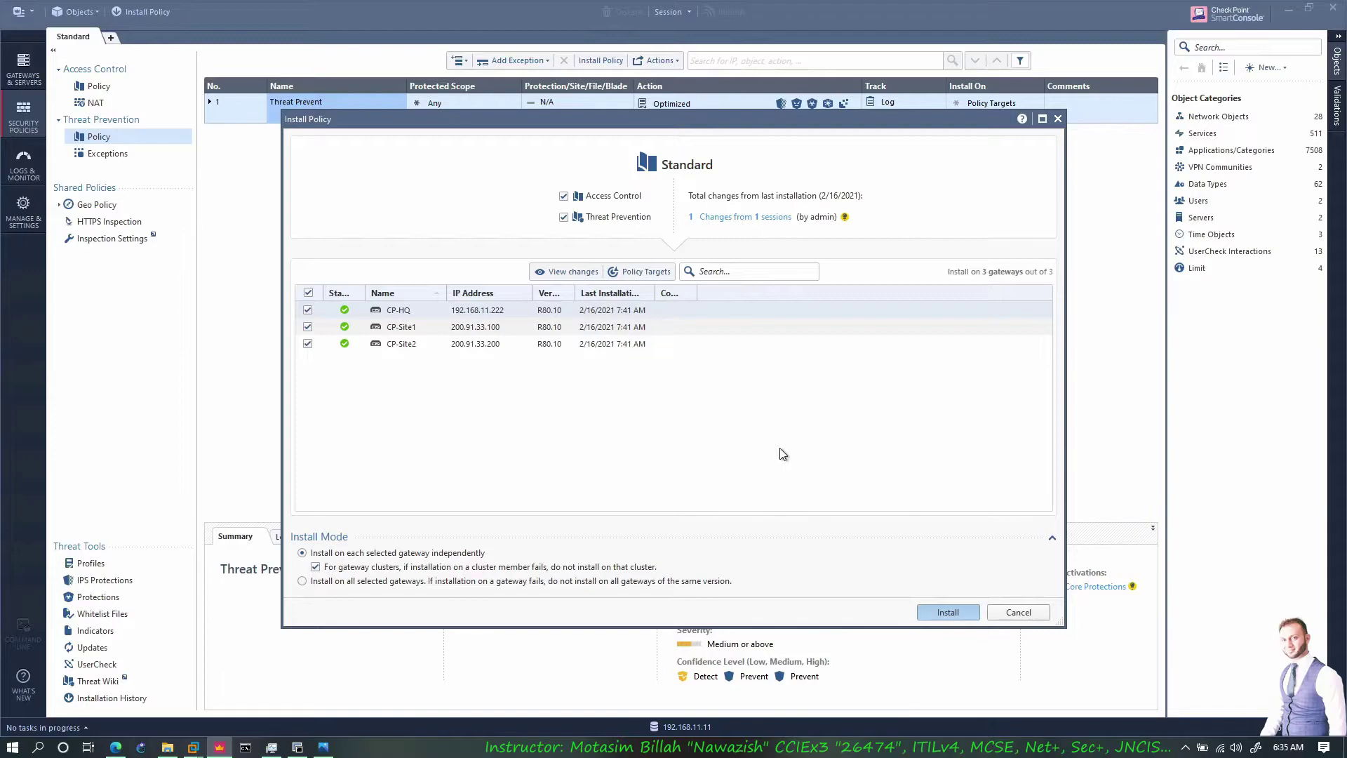
pyautogui.press('Escape')
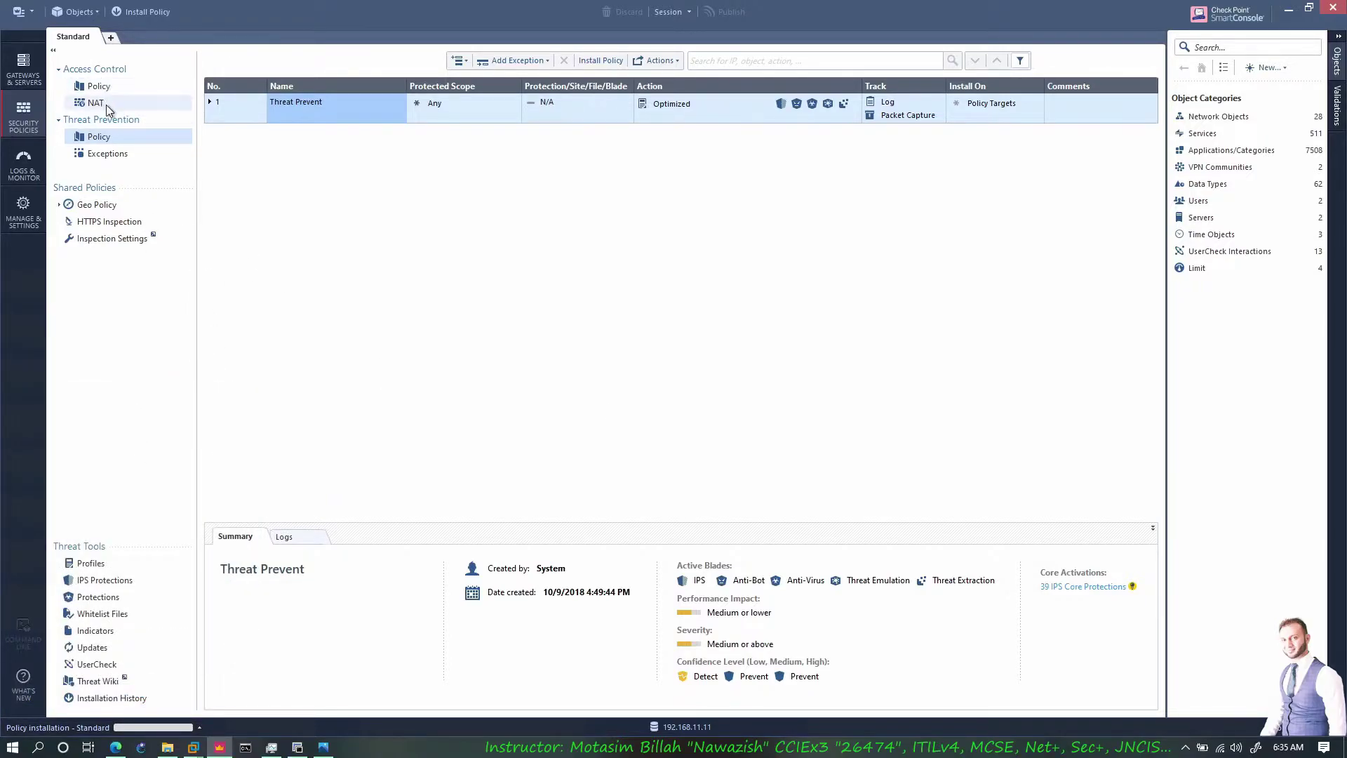
pyautogui.click(23, 68)
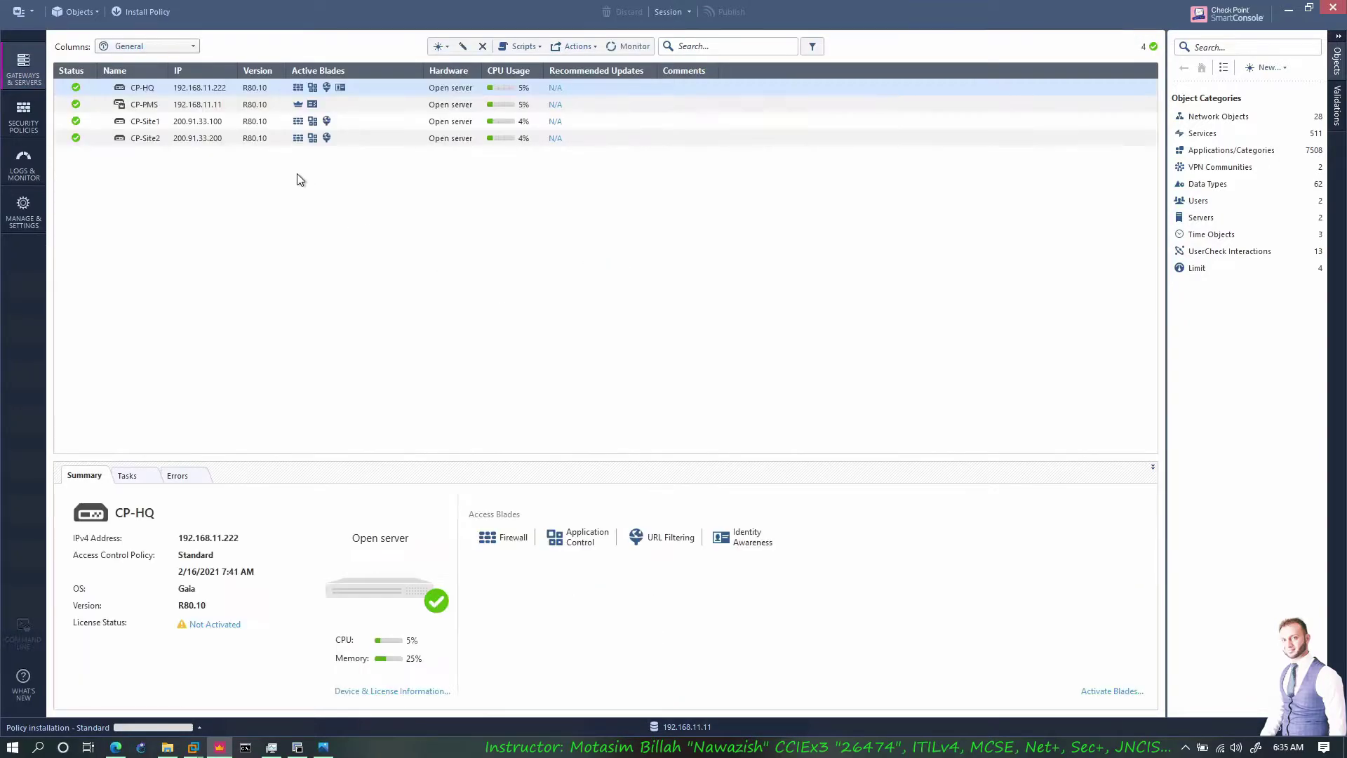
# Step: Open the CP-HQ gateway's properties for editing
pyautogui.rightClick(170, 87)
pyautogui.click(207, 171)
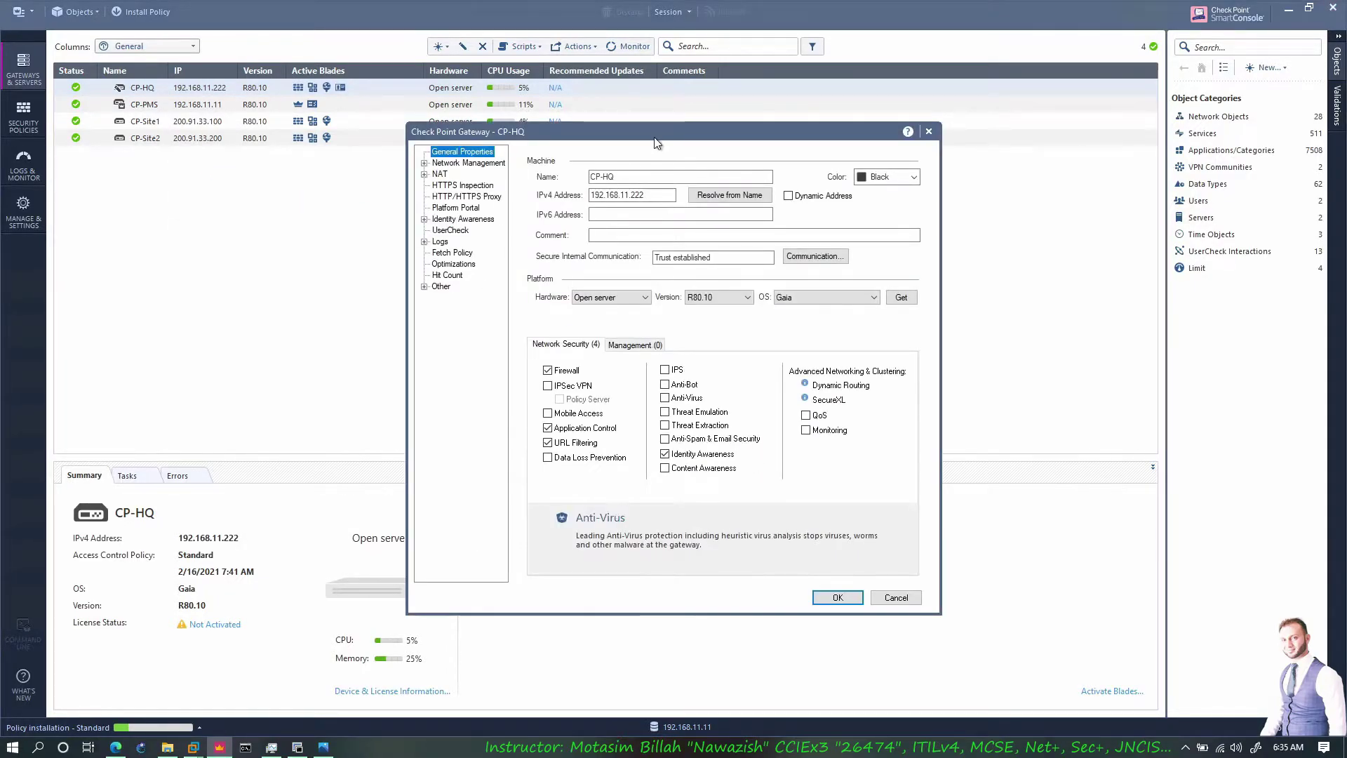
pyautogui.moveTo(656, 143); pyautogui.dragTo(875, 26)
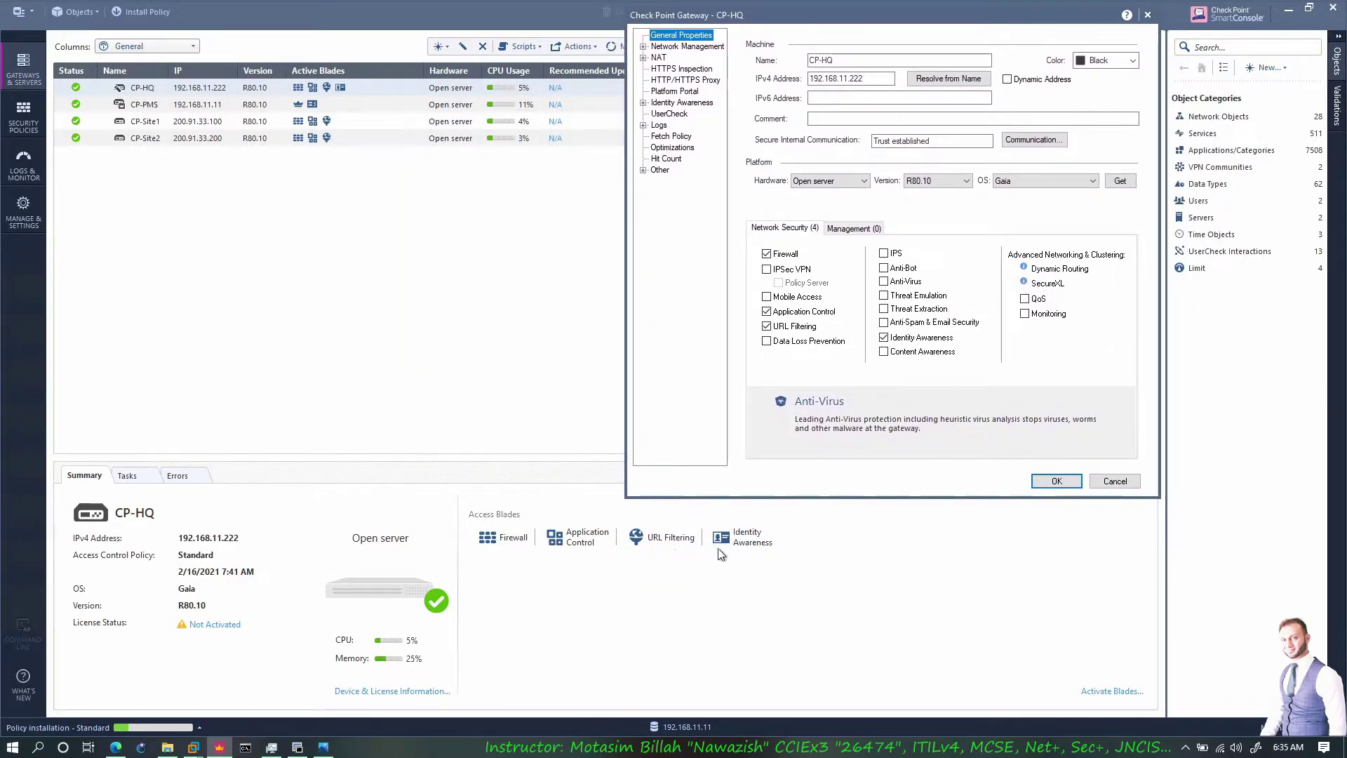
pyautogui.moveTo(819, 20); pyautogui.dragTo(543, 134)
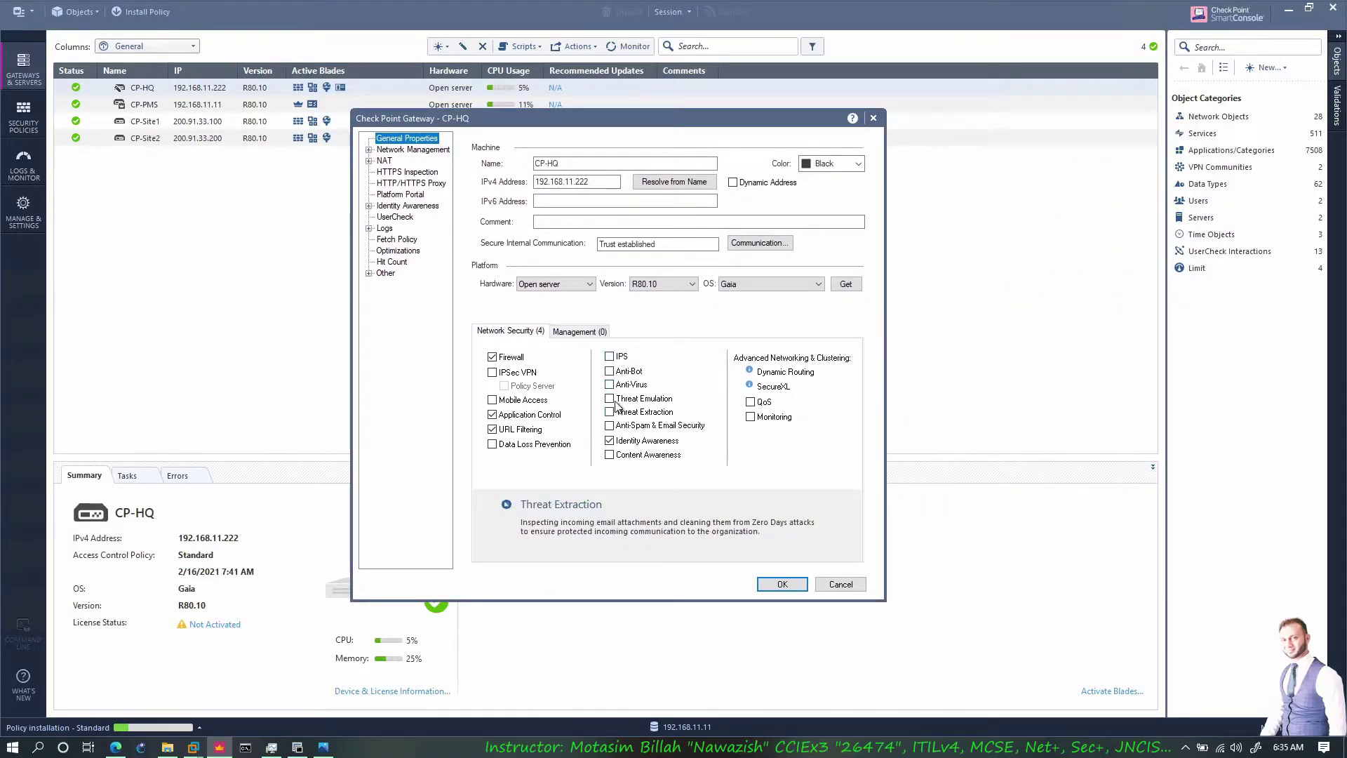
# Step: Enable IPS on CP-HQ, set to detect only and following the Threat Prevention policy
pyautogui.click(610, 356)
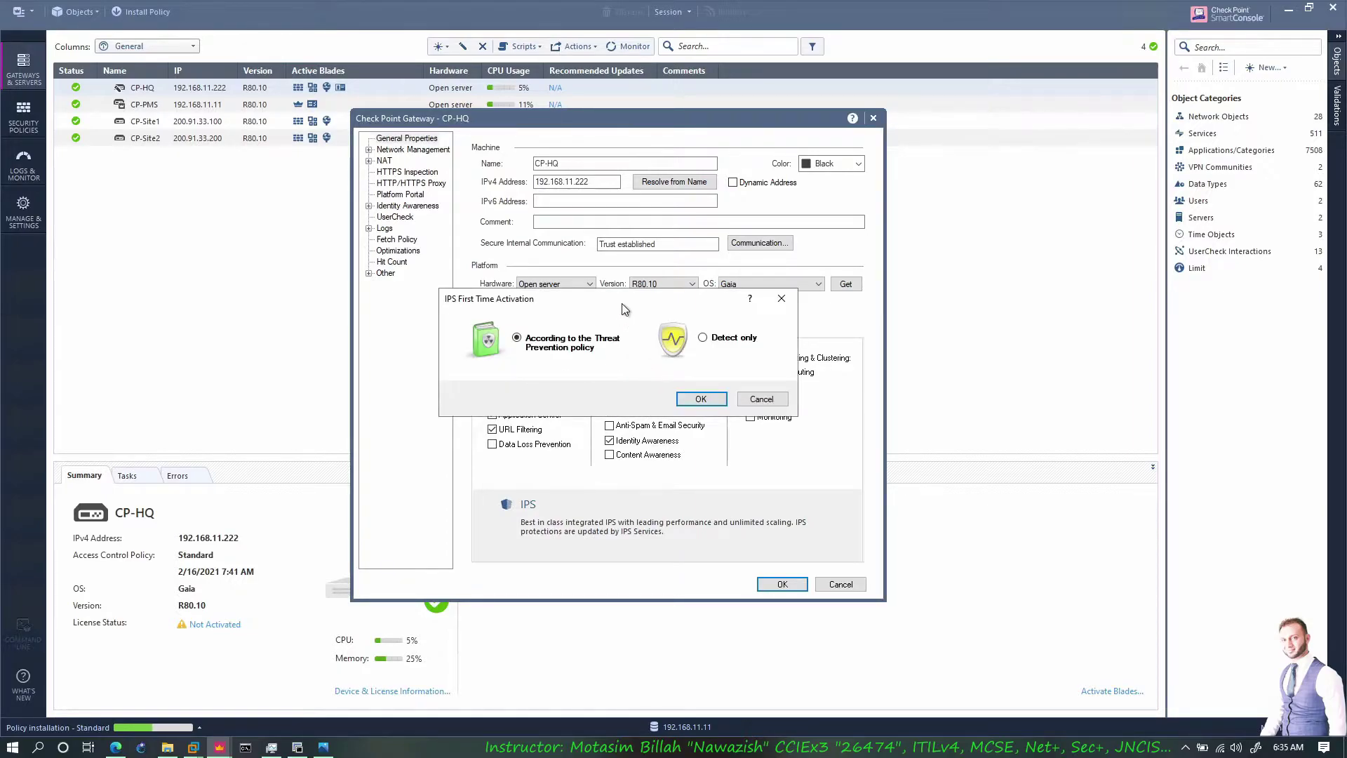
pyautogui.moveTo(624, 305); pyautogui.dragTo(606, 377)
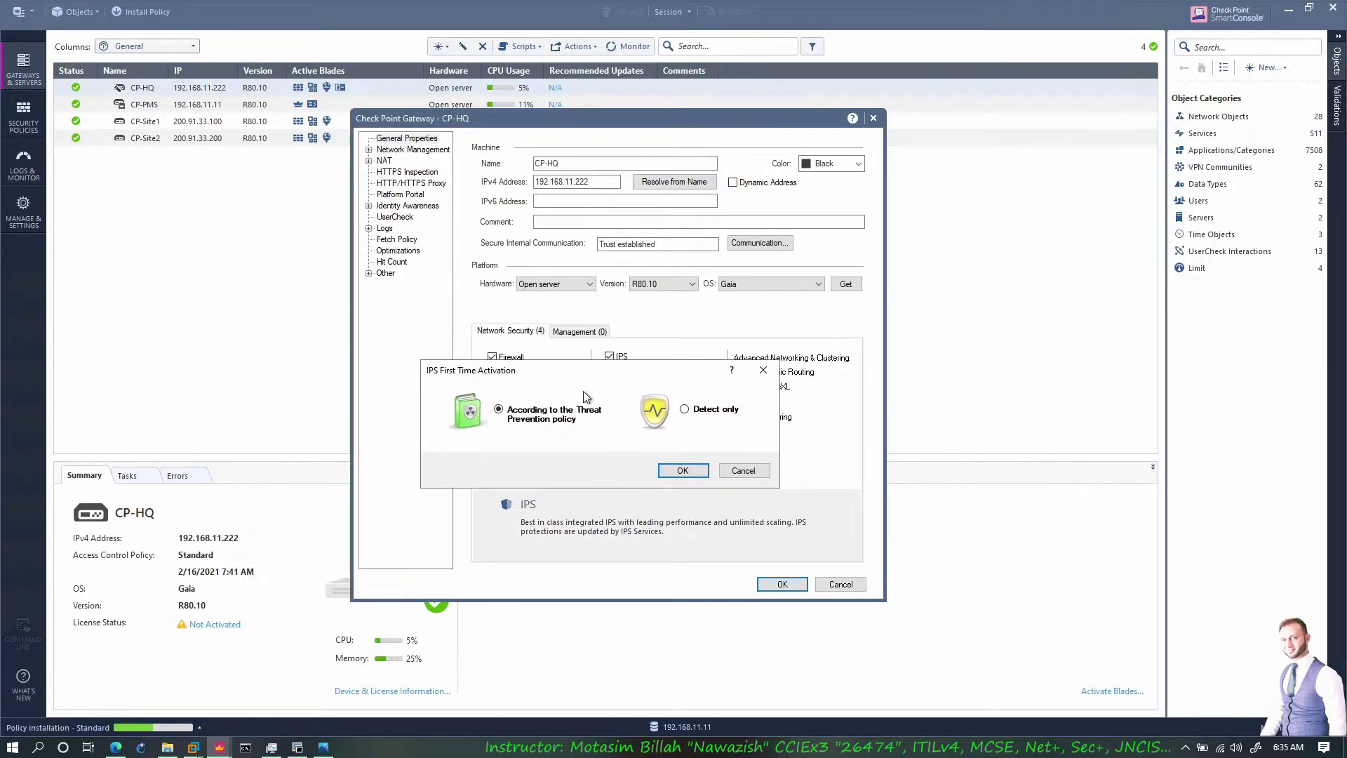
pyautogui.click(684, 409)
pyautogui.click(499, 409)
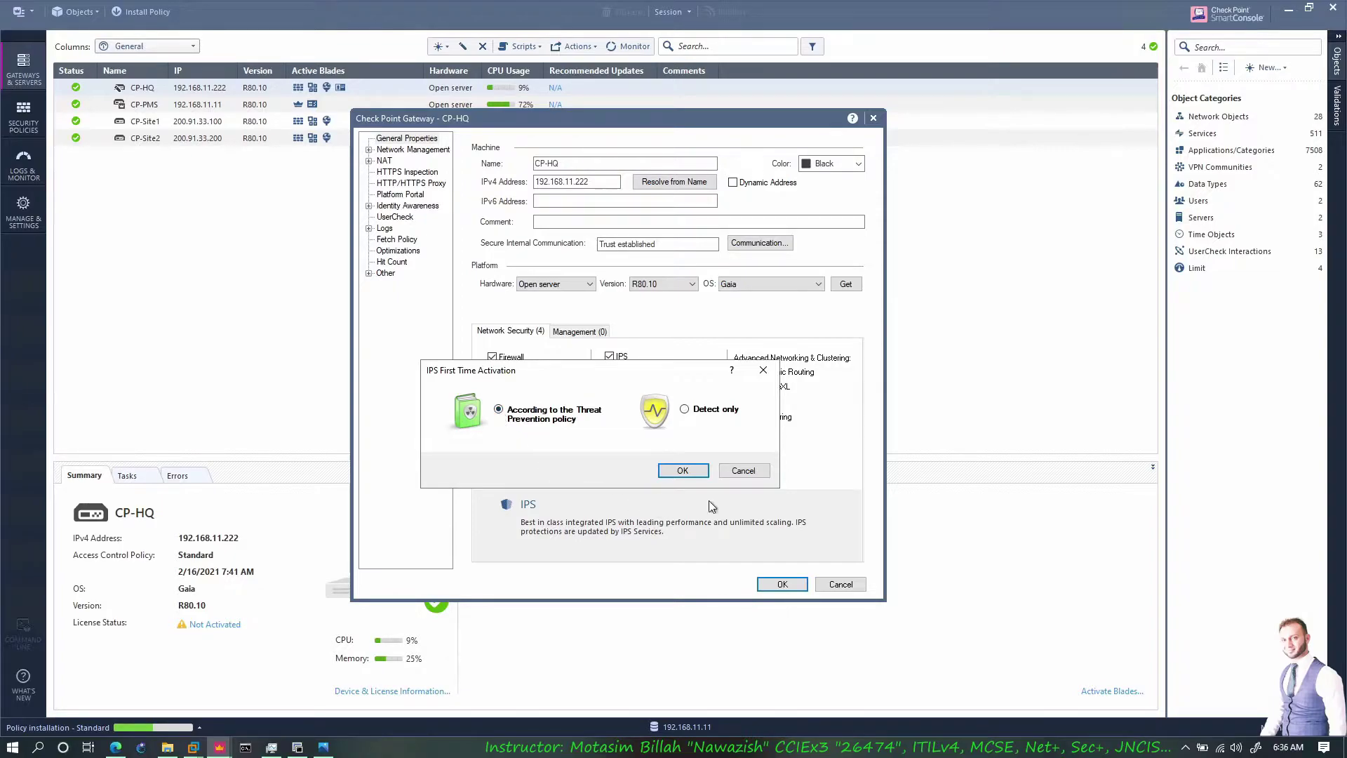
pyautogui.click(678, 472)
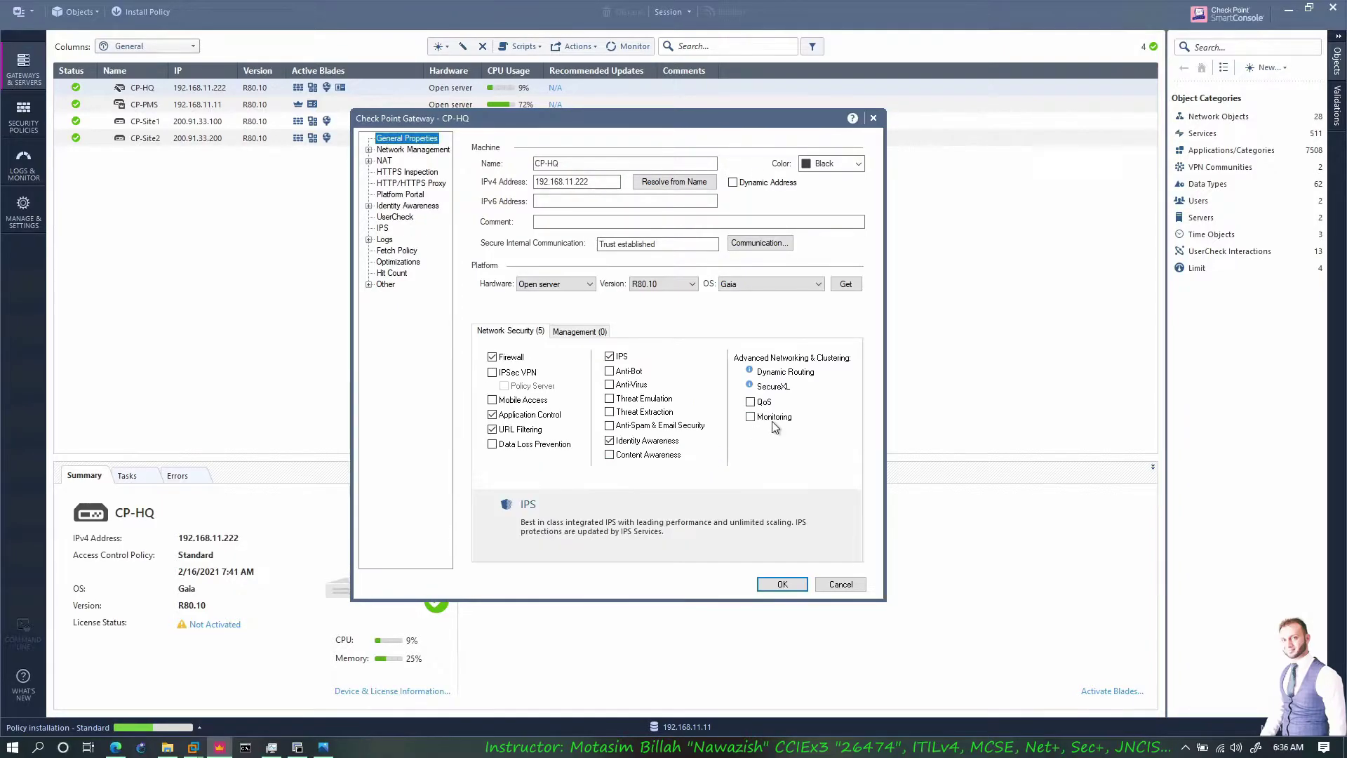
# Step: Enable the Anti-Bot, Anti-Virus and Threat Emulation blades on CP-HQ
pyautogui.click(663, 372)
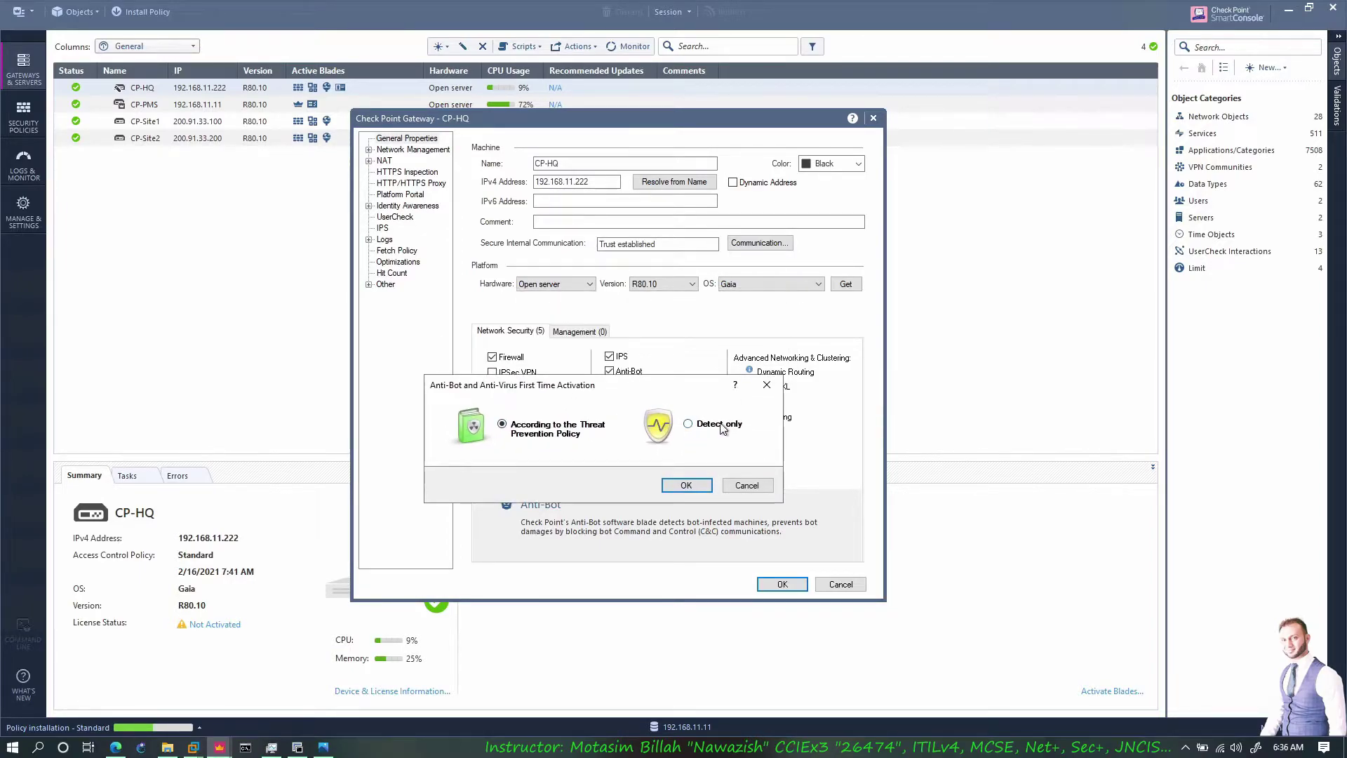
pyautogui.click(684, 485)
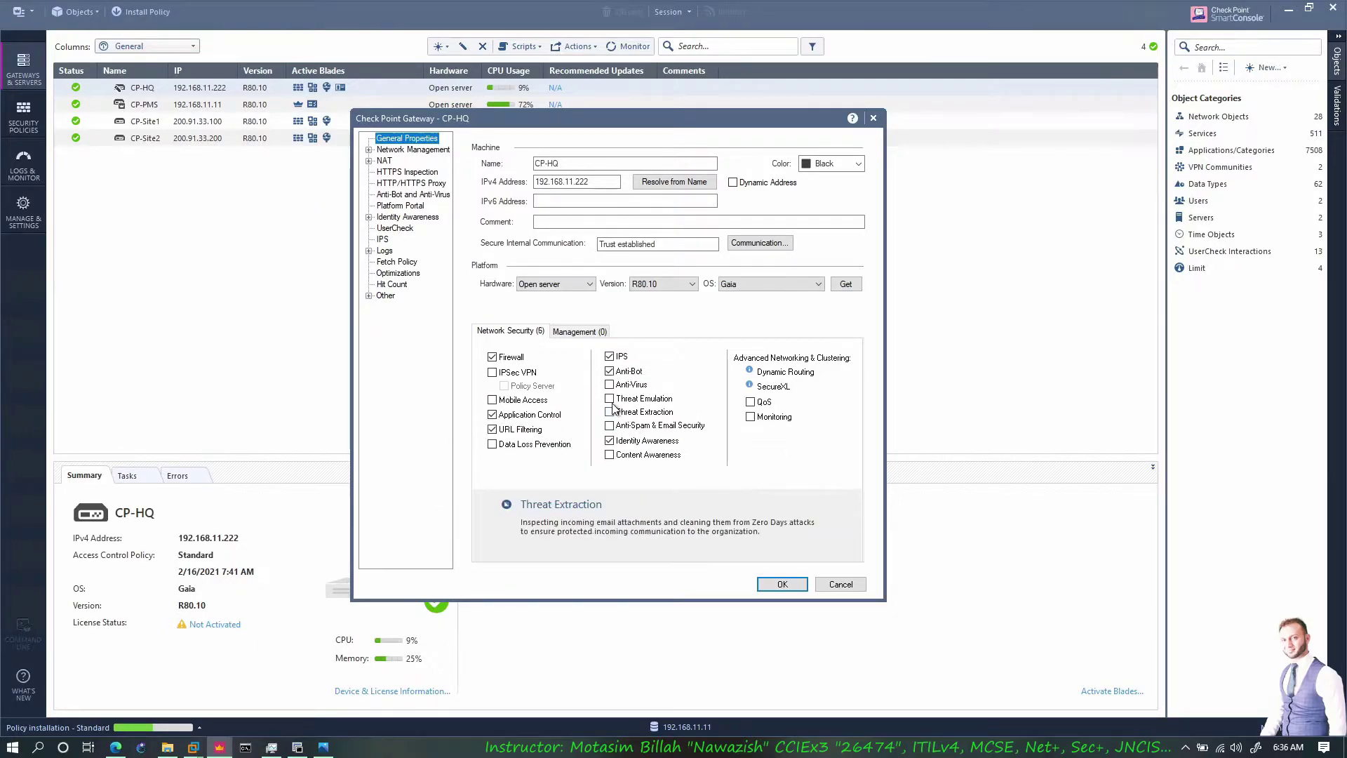
pyautogui.click(609, 385)
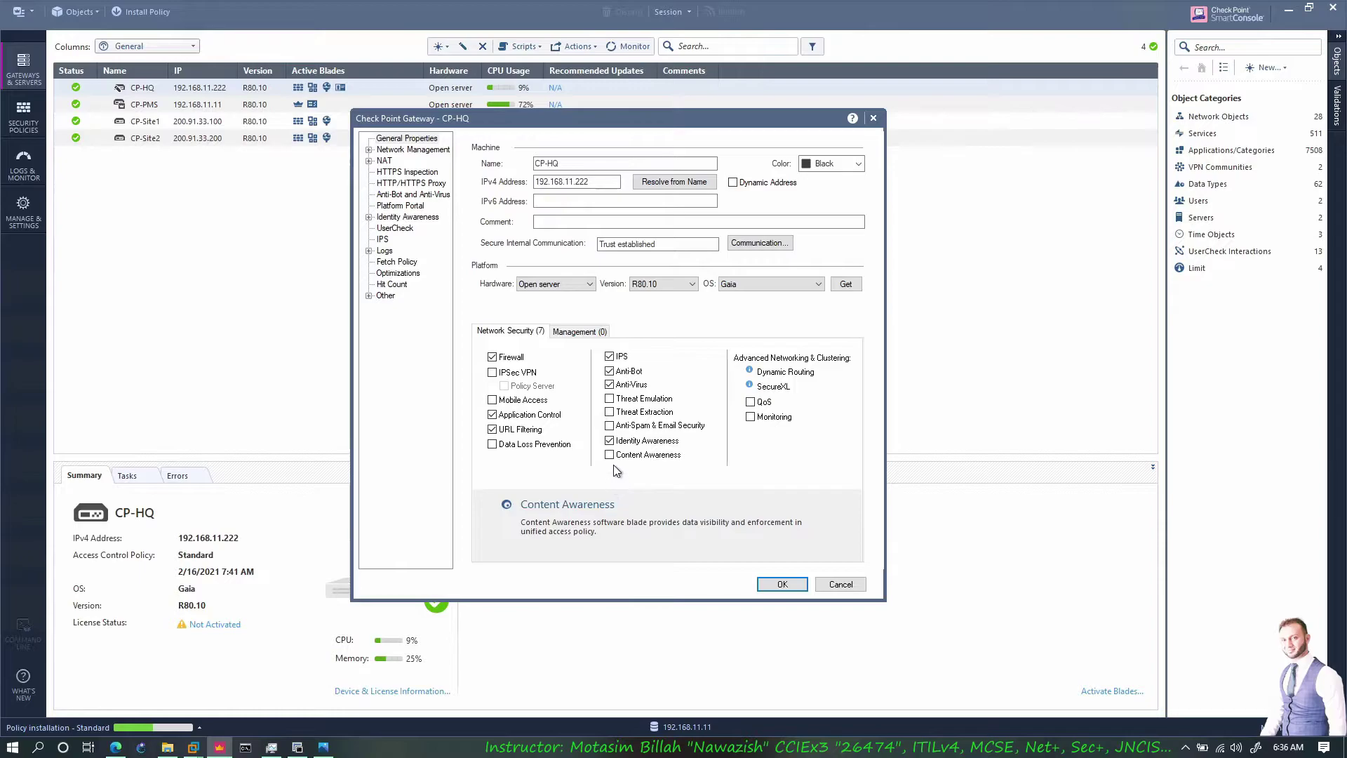
pyautogui.click(609, 398)
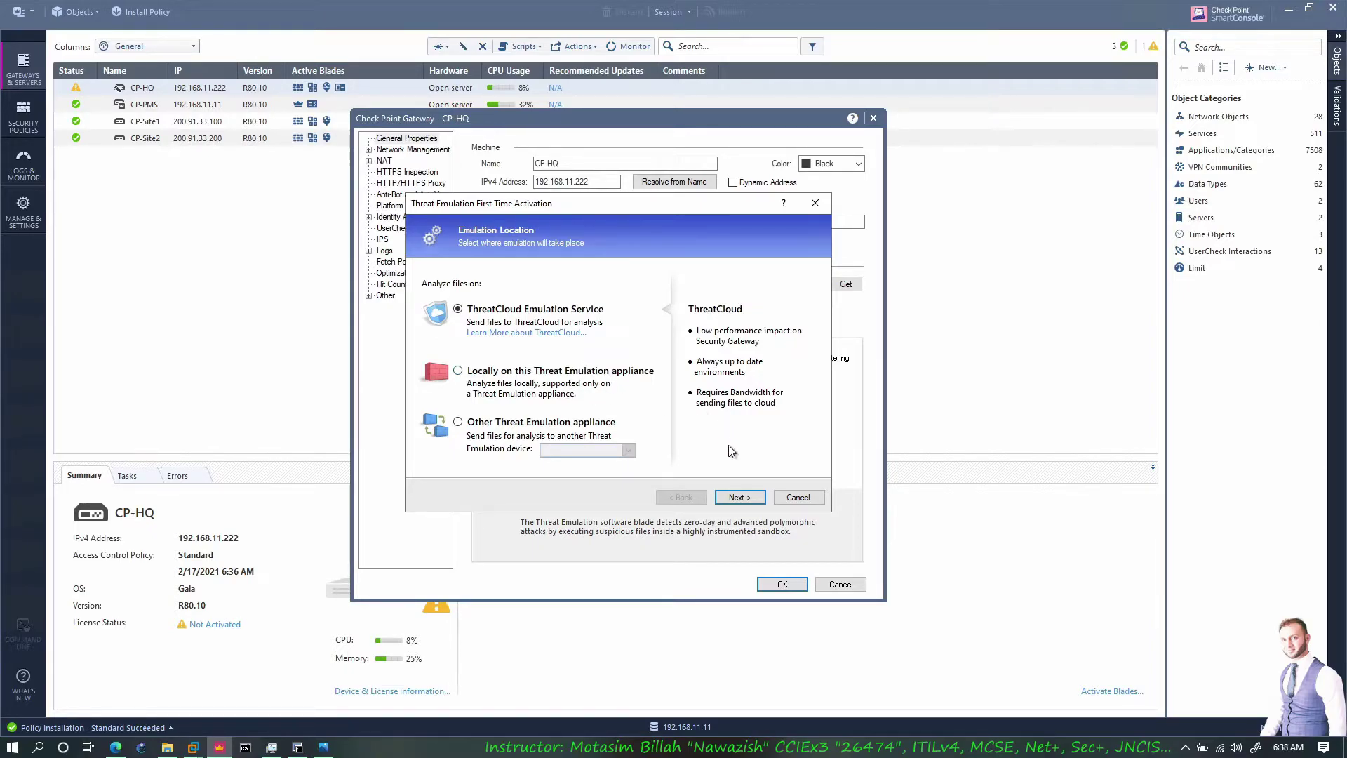
# Step: Keep ThreatCloud Emulation Service as the emulation location and continue the wizard
pyautogui.click(740, 497)
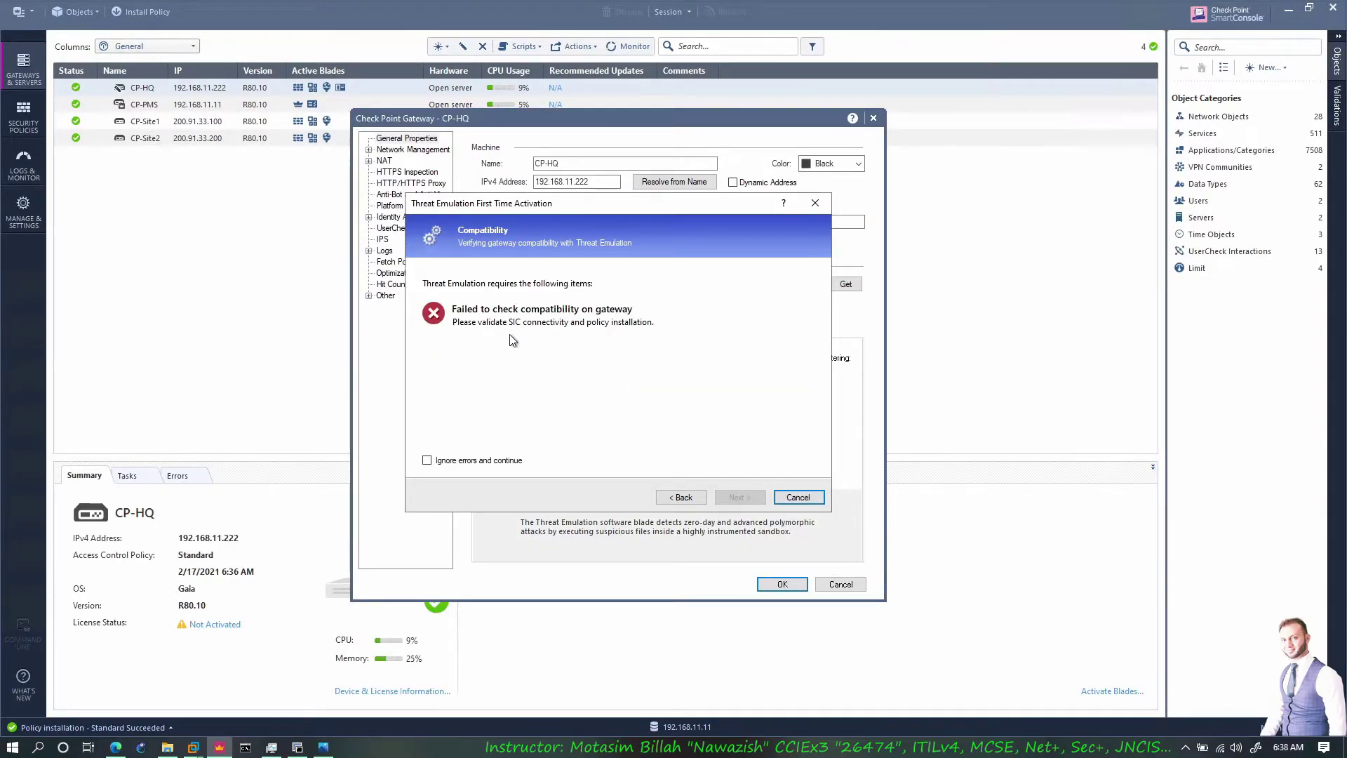
# Step: Ignore the failed compatibility check and advance to the Threat Emulation summary
pyautogui.click(477, 460)
pyautogui.click(738, 498)
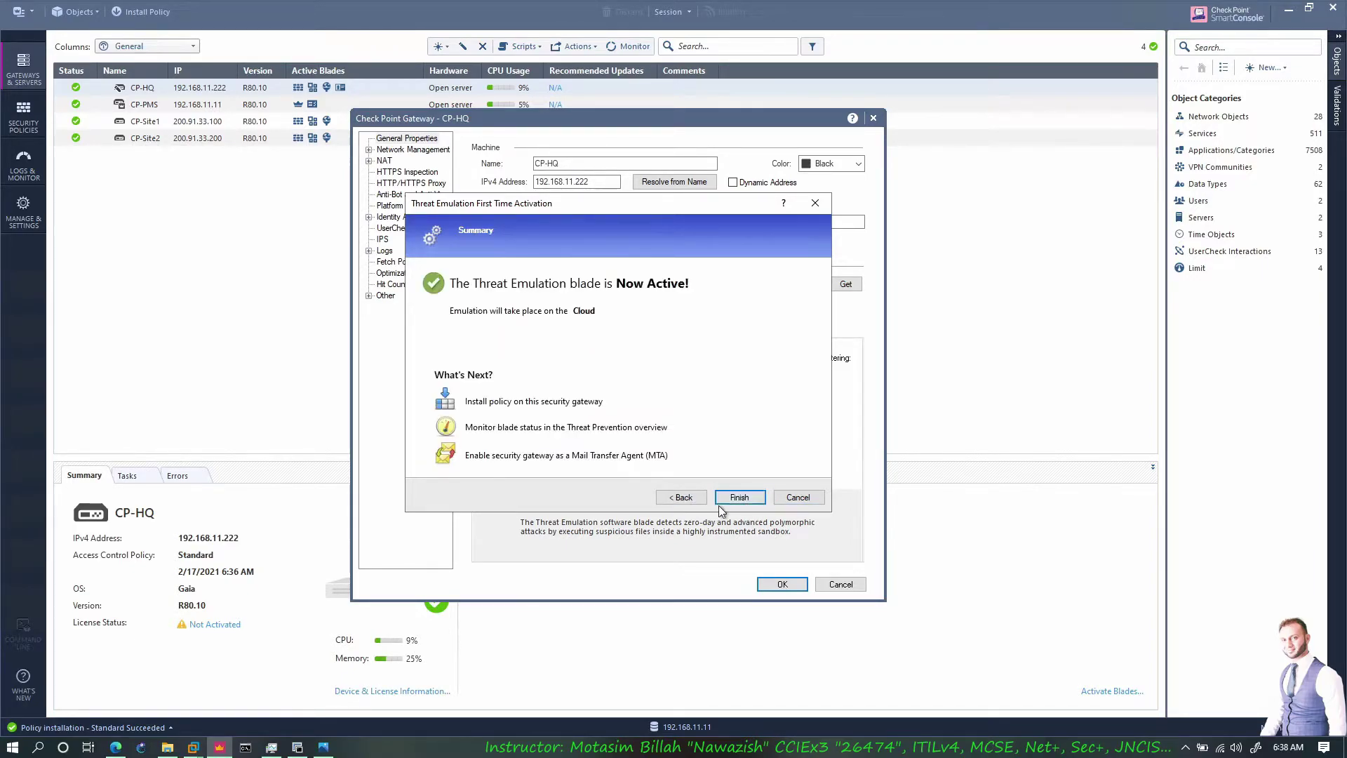
# Step: Enable Threat Extraction, skipping mail setup, plus Anti-Spam & Email Security, and save CP-HQ
pyautogui.click(741, 498)
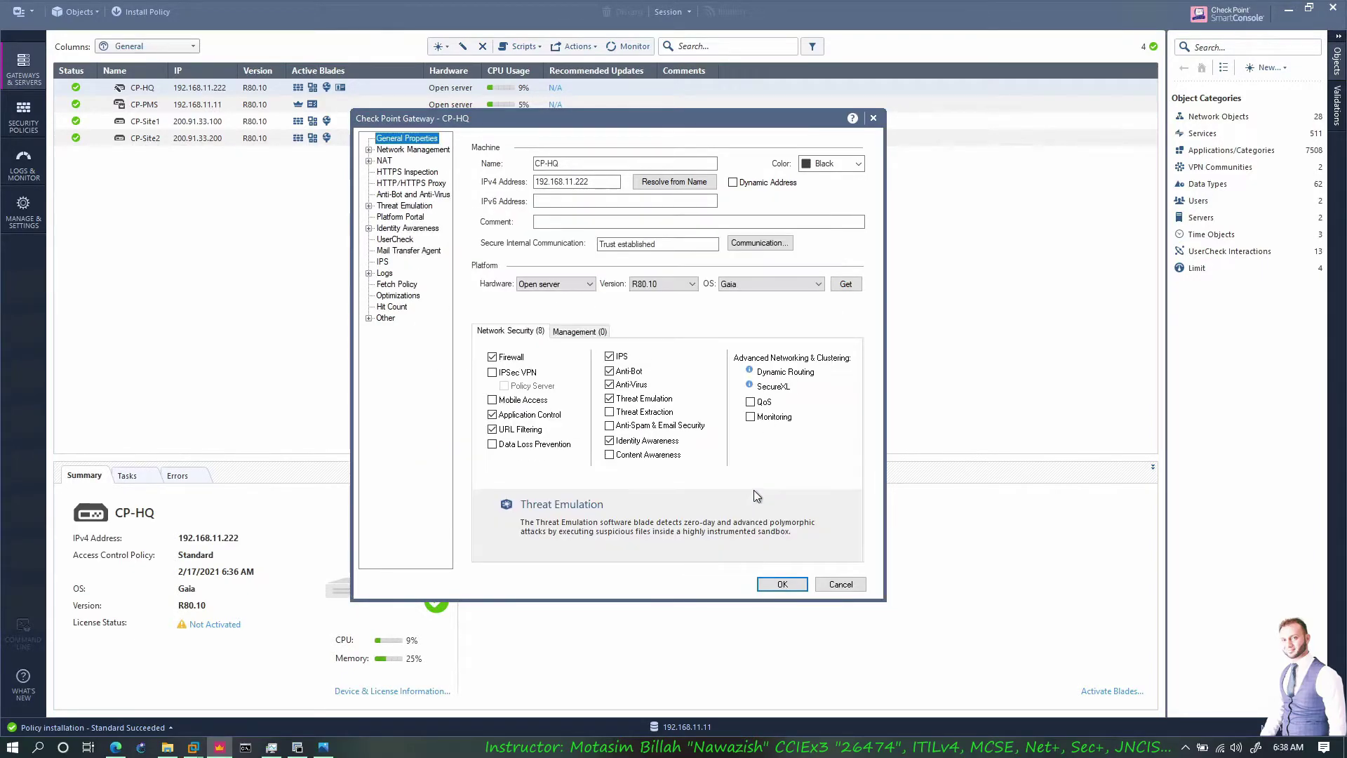
pyautogui.click(610, 411)
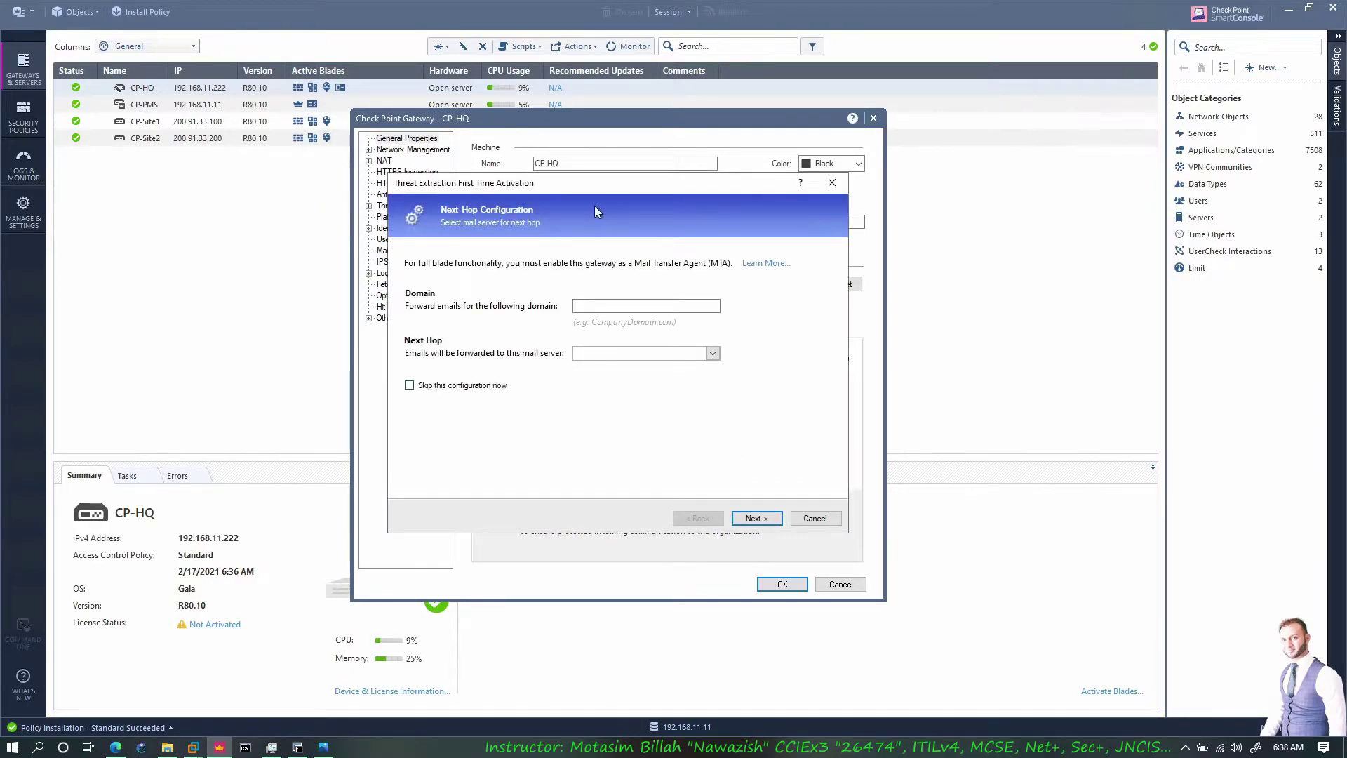
pyautogui.moveTo(592, 184); pyautogui.dragTo(872, 199)
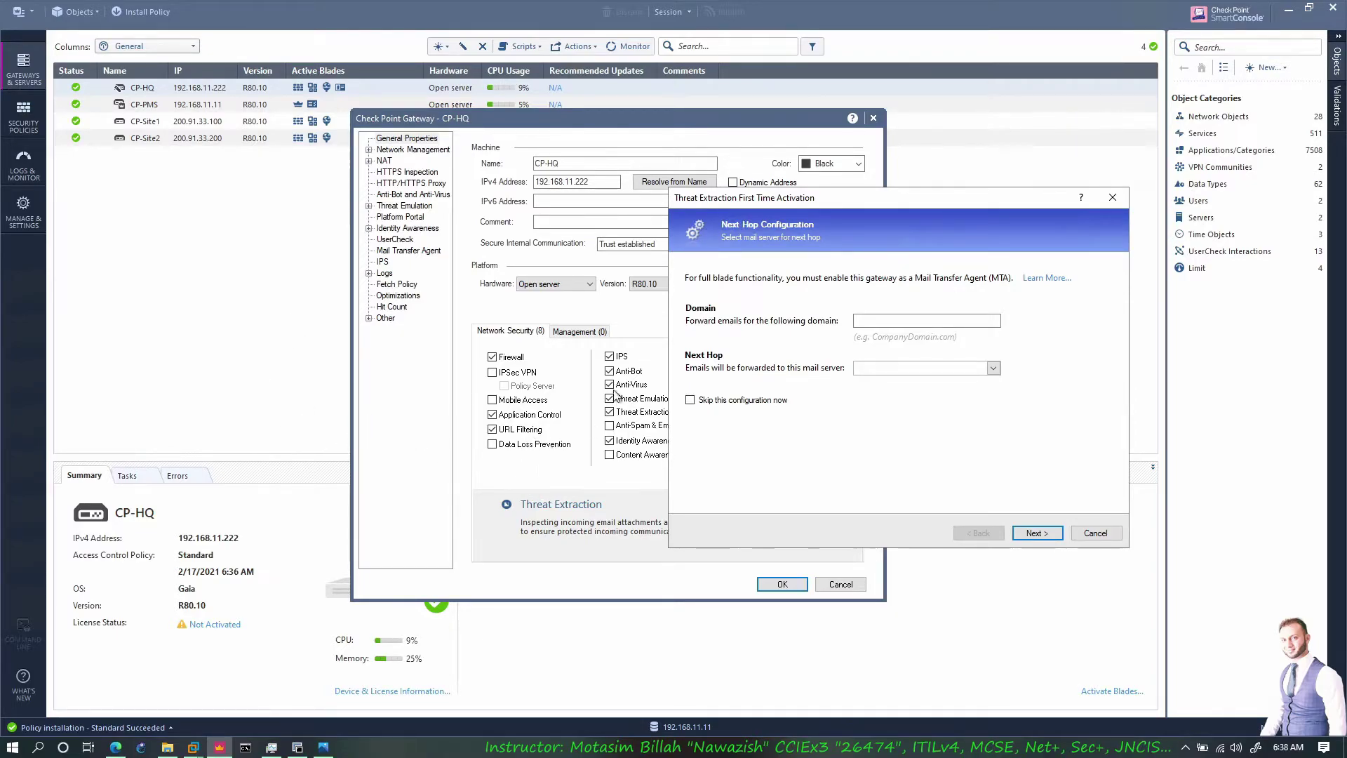
pyautogui.click(732, 401)
pyautogui.click(1036, 533)
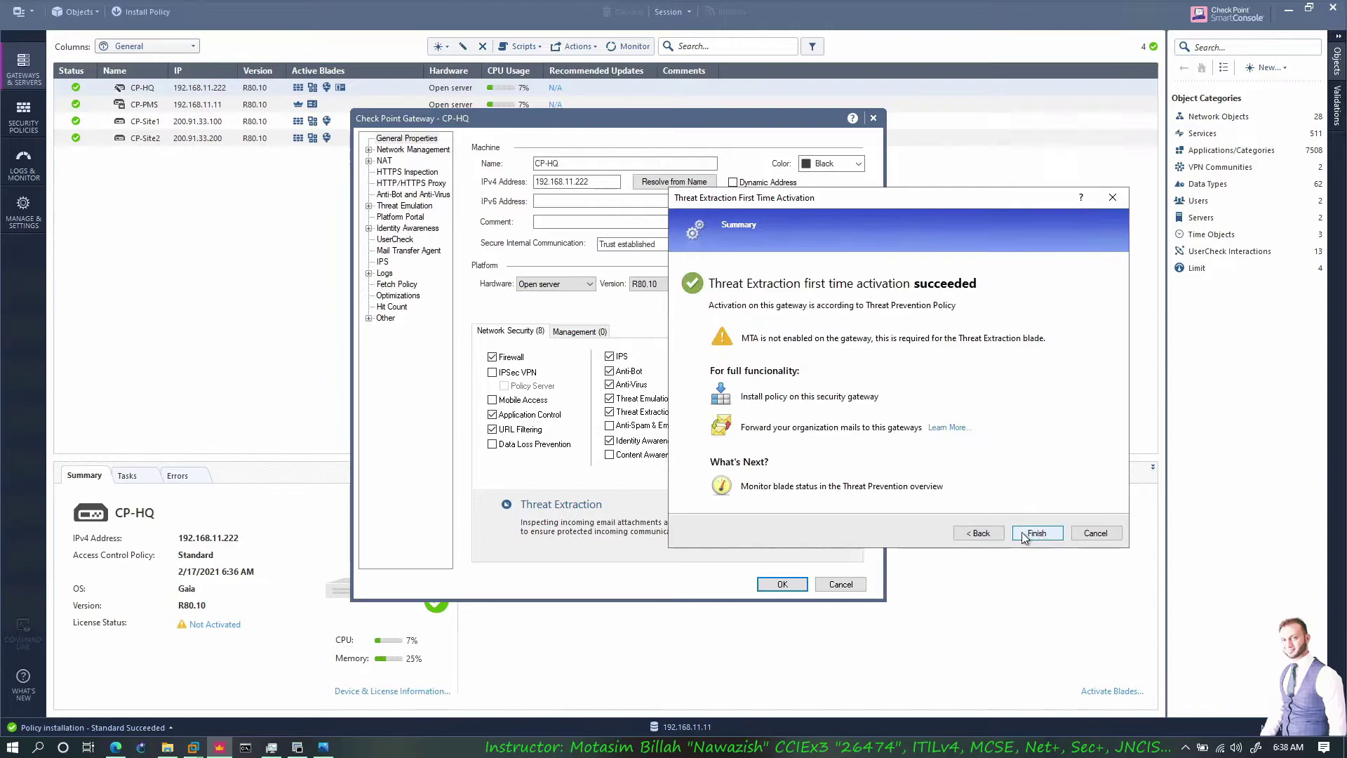
pyautogui.click(1037, 533)
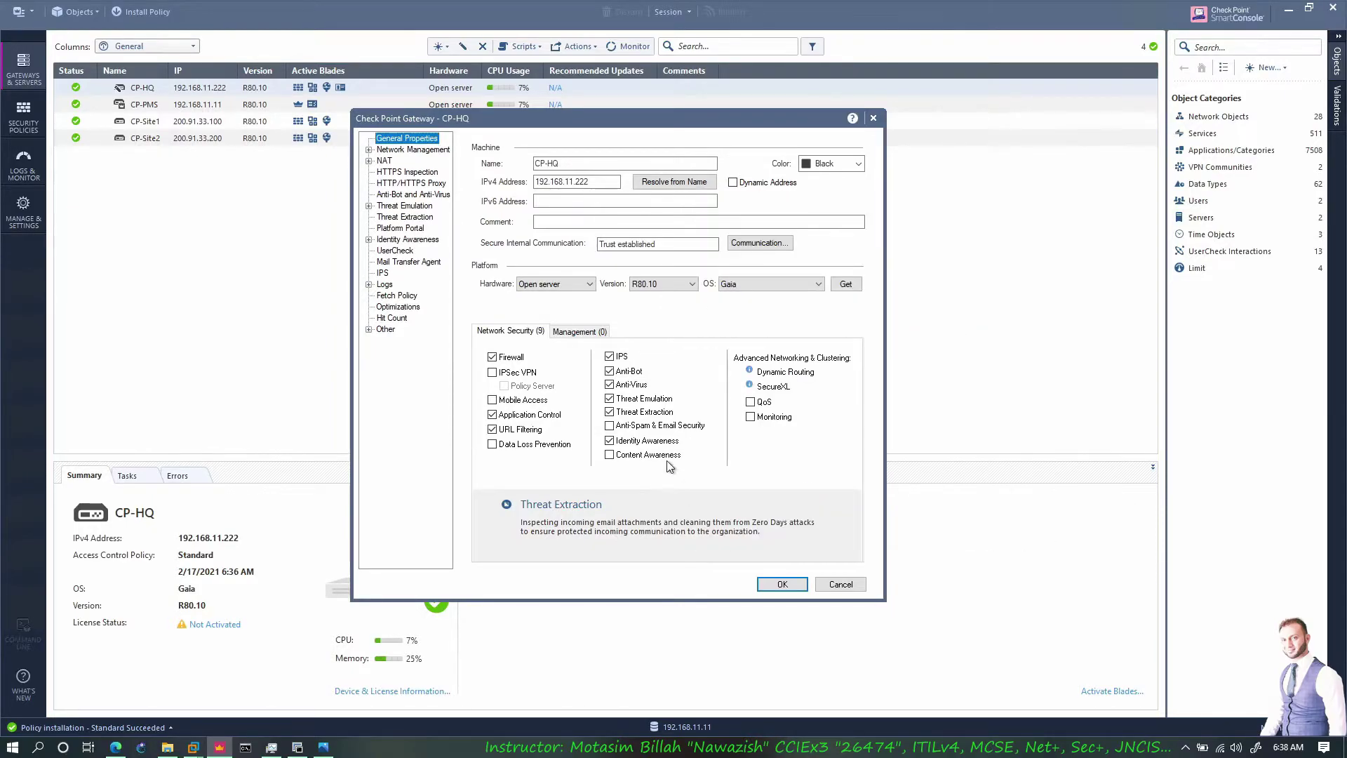
pyautogui.click(609, 426)
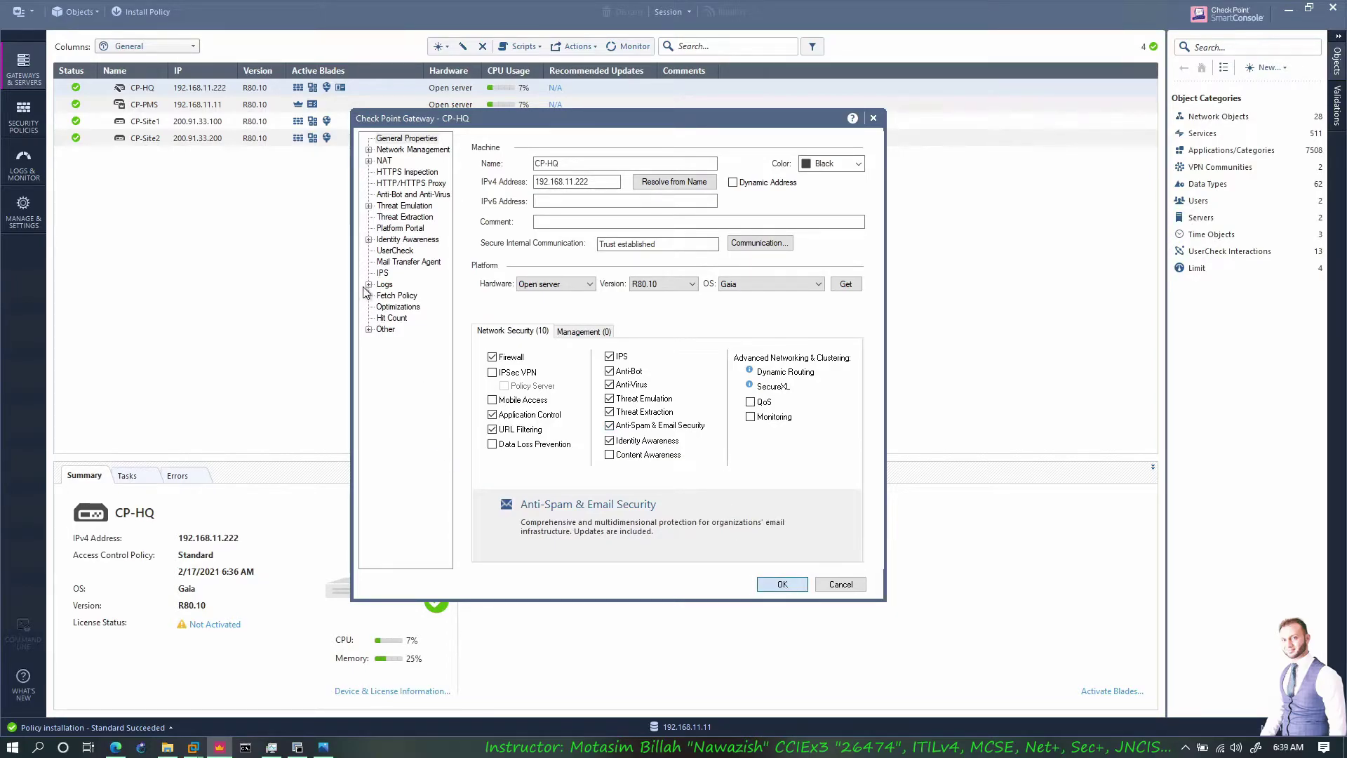
pyautogui.press('Return')
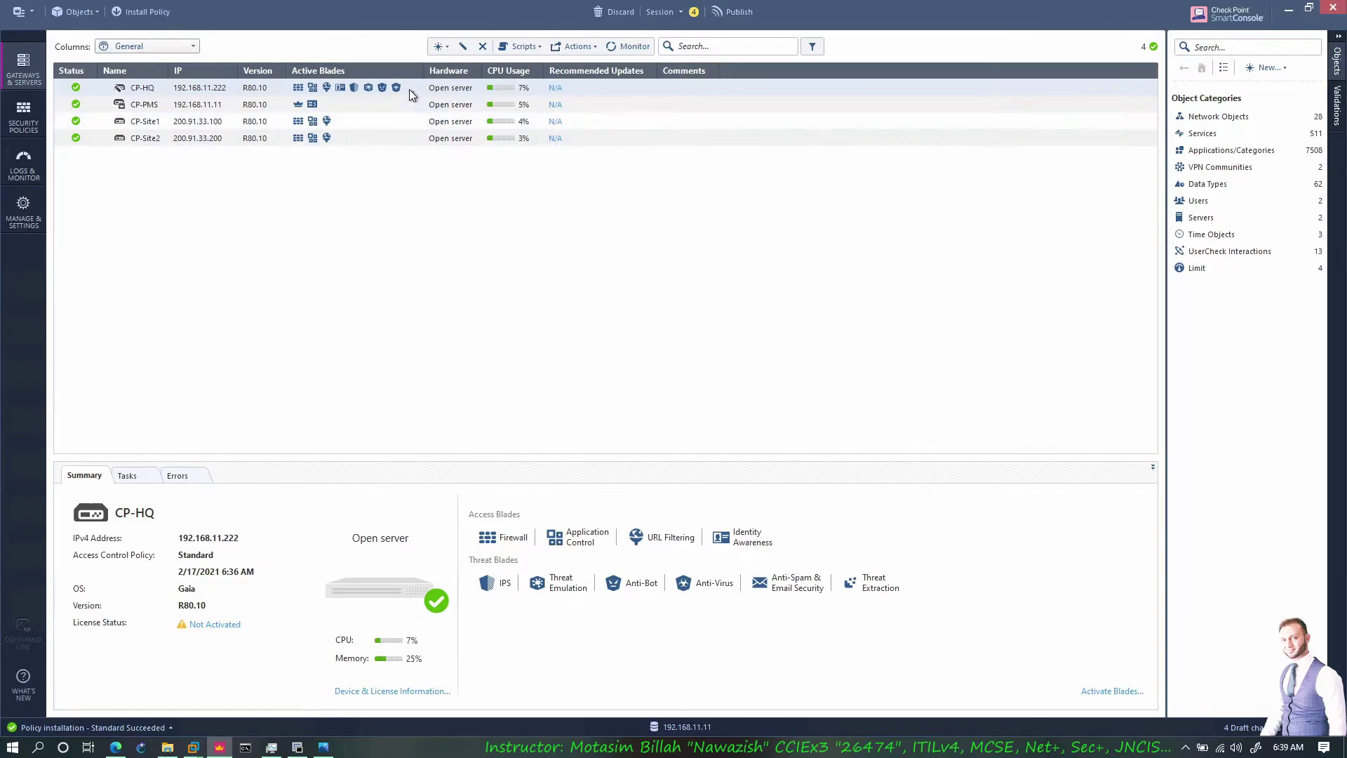
# Step: Widen Active Blades, then publish and install Standard on CP-HQ, CP-Site1 and CP-Site2
pyautogui.doubleClick(425, 70)
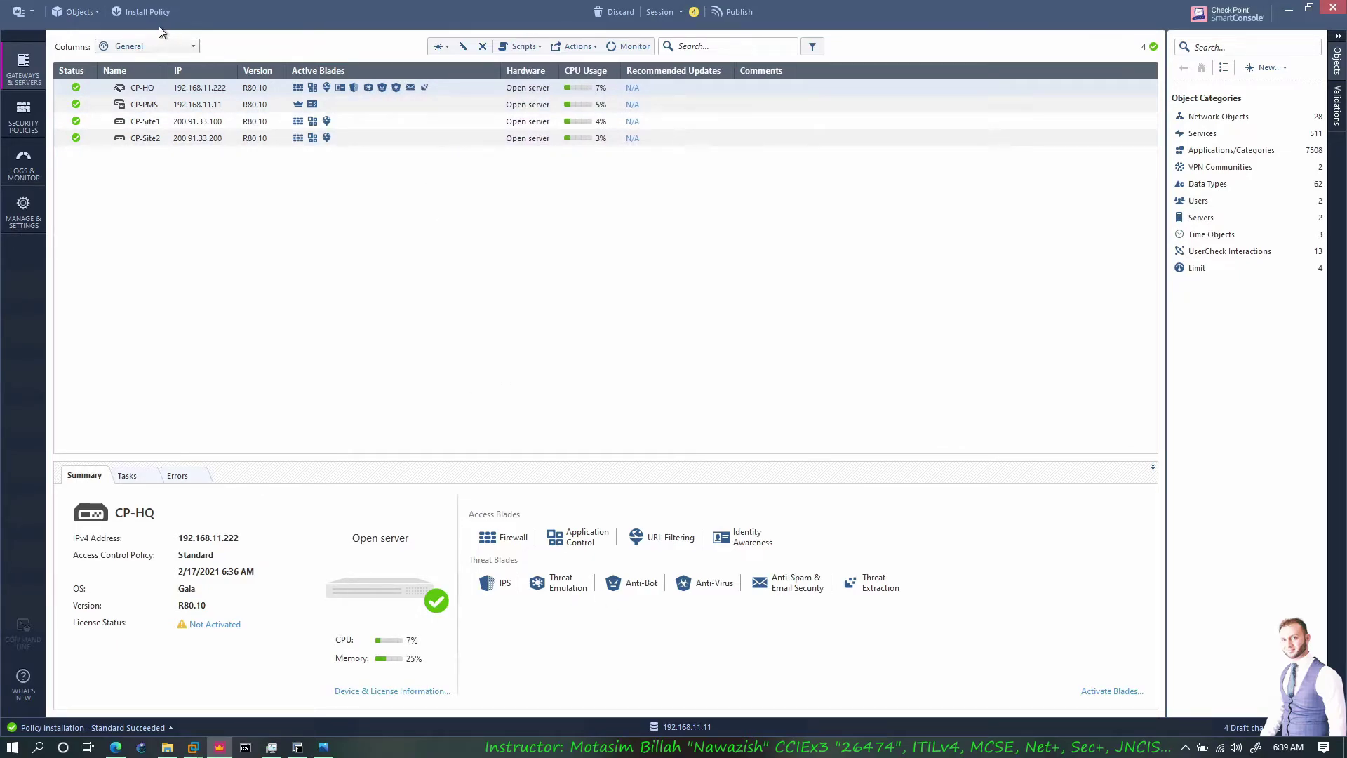
pyautogui.click(149, 10)
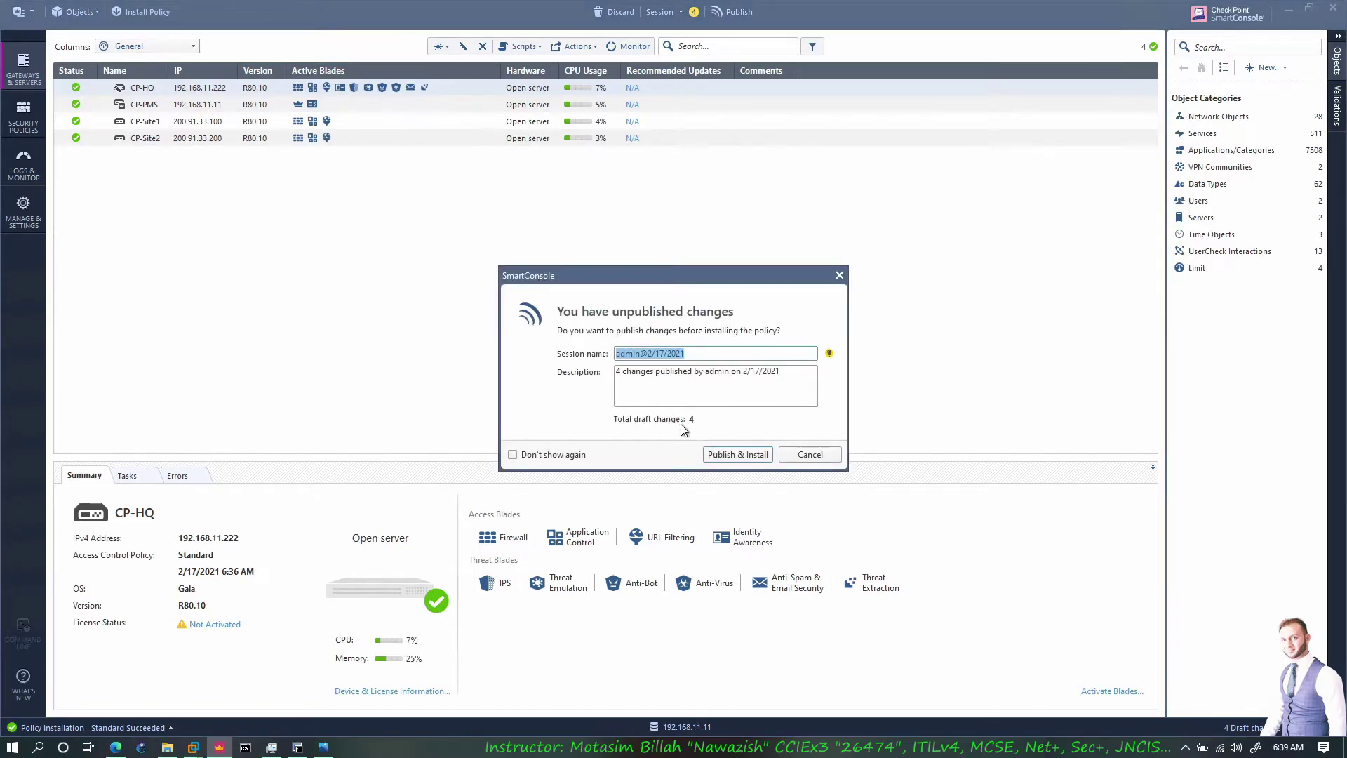
pyautogui.click(726, 454)
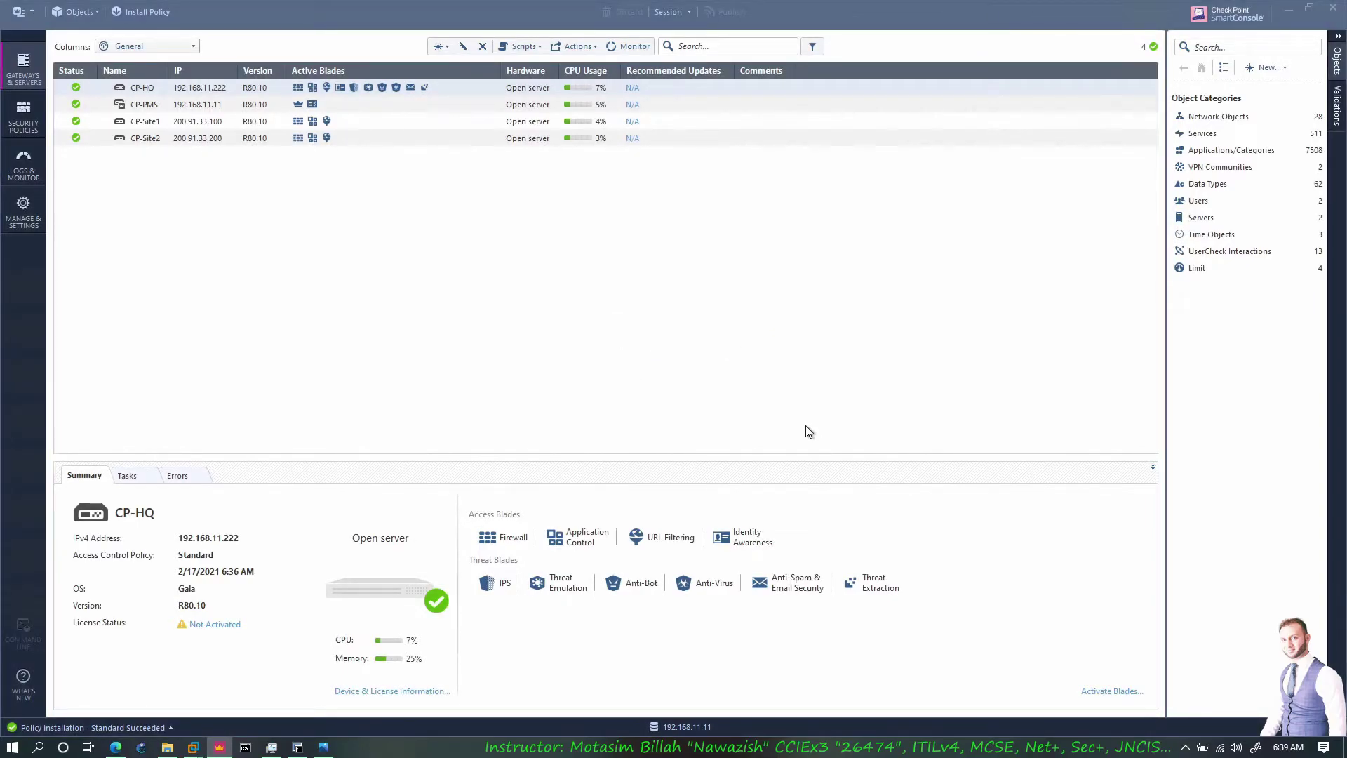
pyautogui.hotkey('ctrl', 'shift', 'Return')
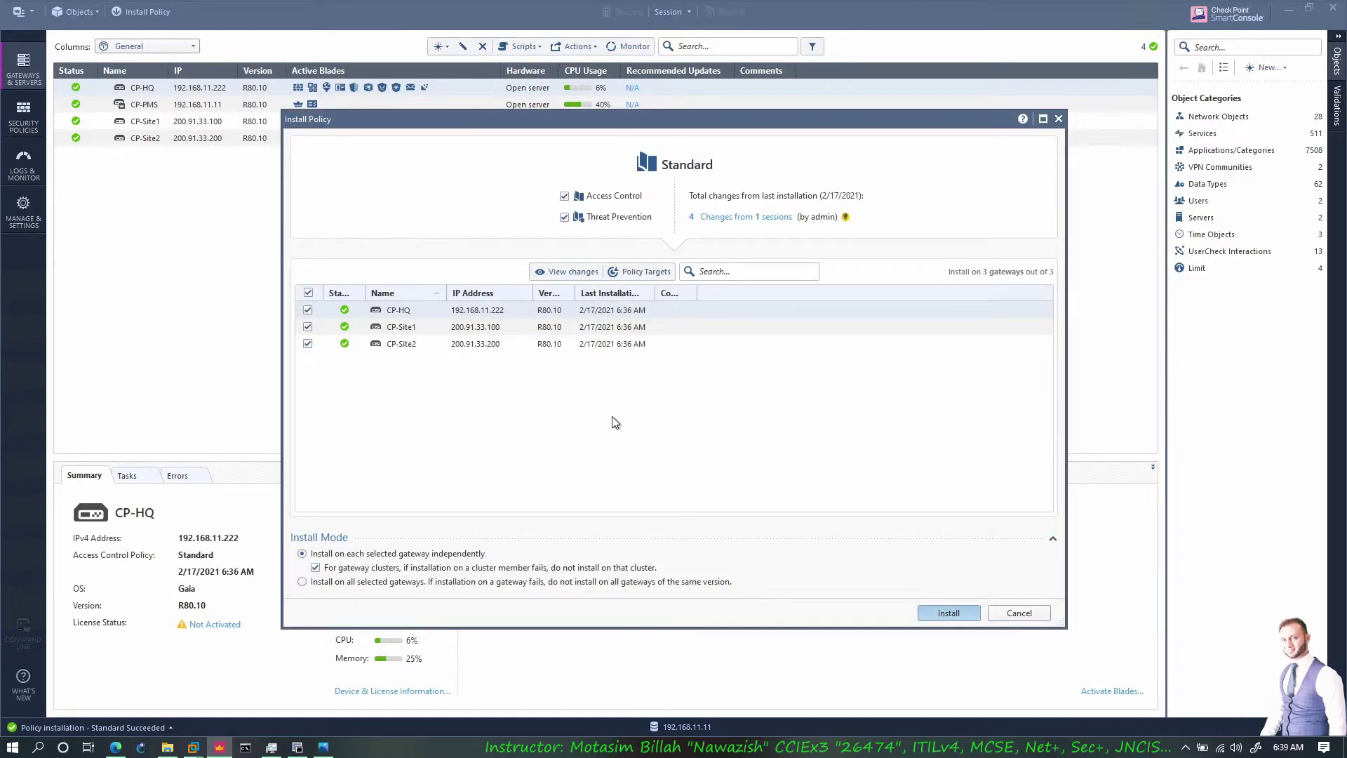
pyautogui.press('Return')
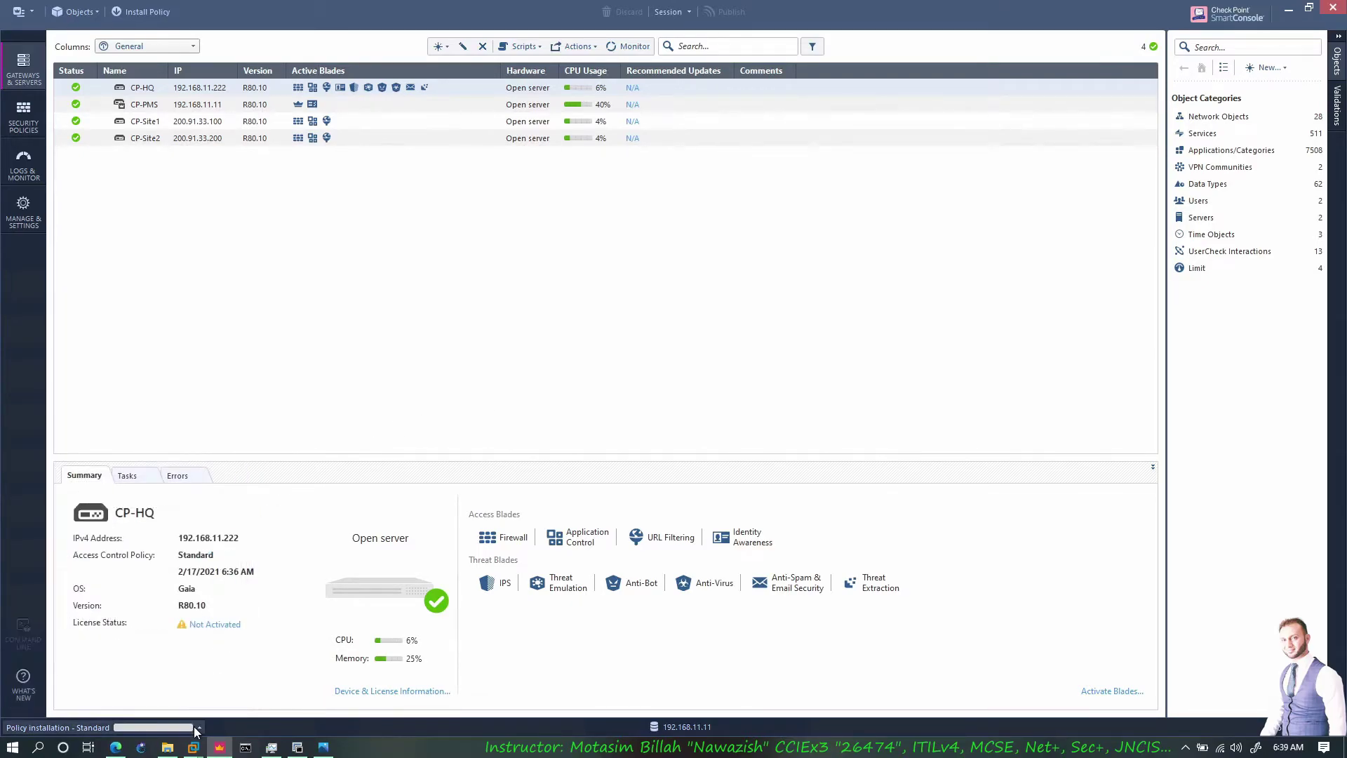
# Step: Check the Recent Tasks list for the policy installation results
pyautogui.click(56, 727)
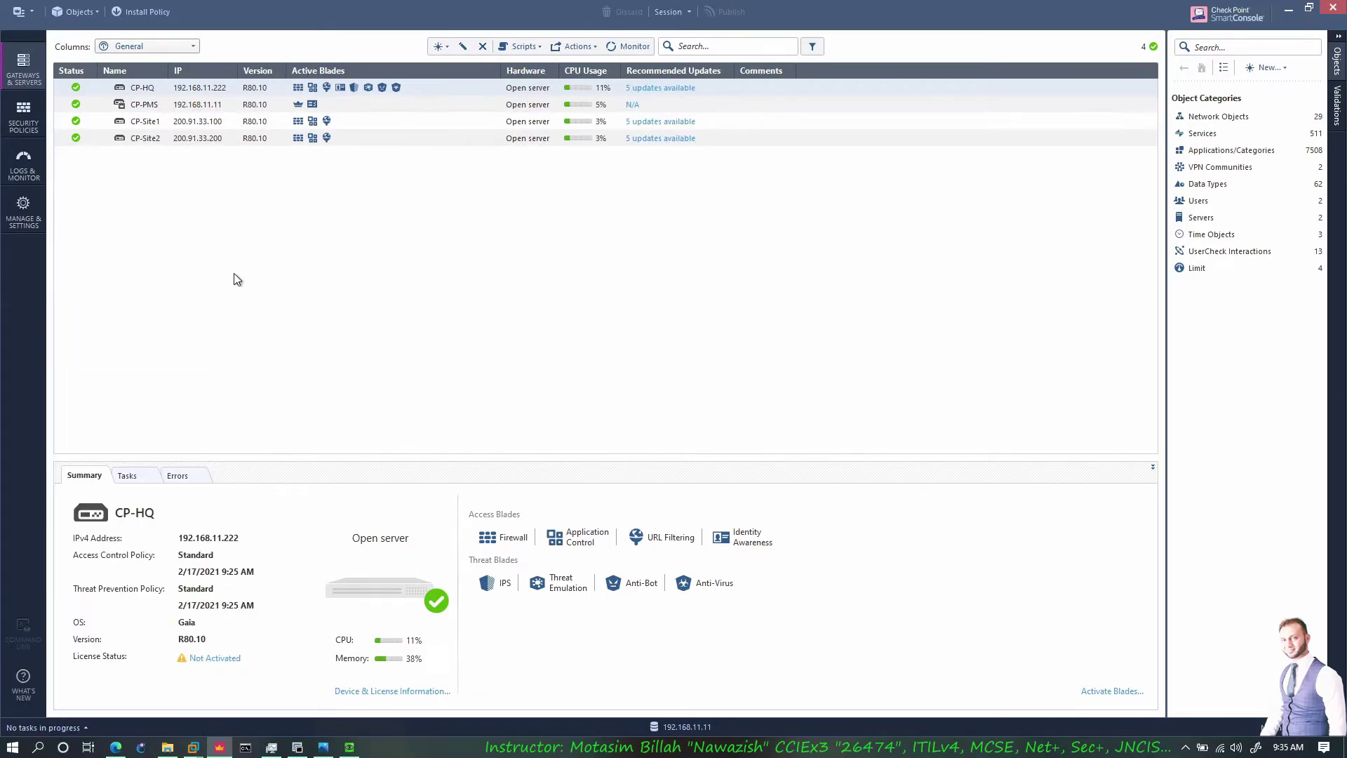
pyautogui.click(63, 727)
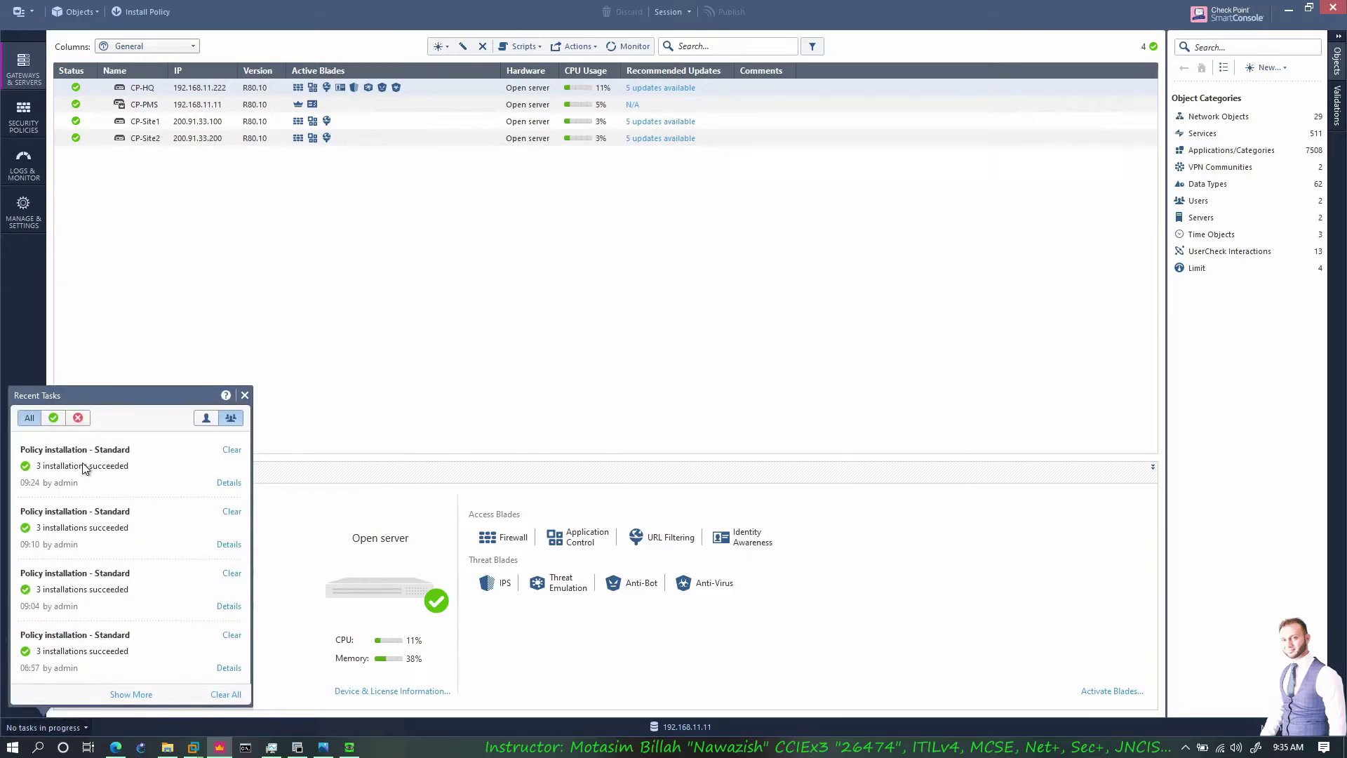
pyautogui.click(155, 303)
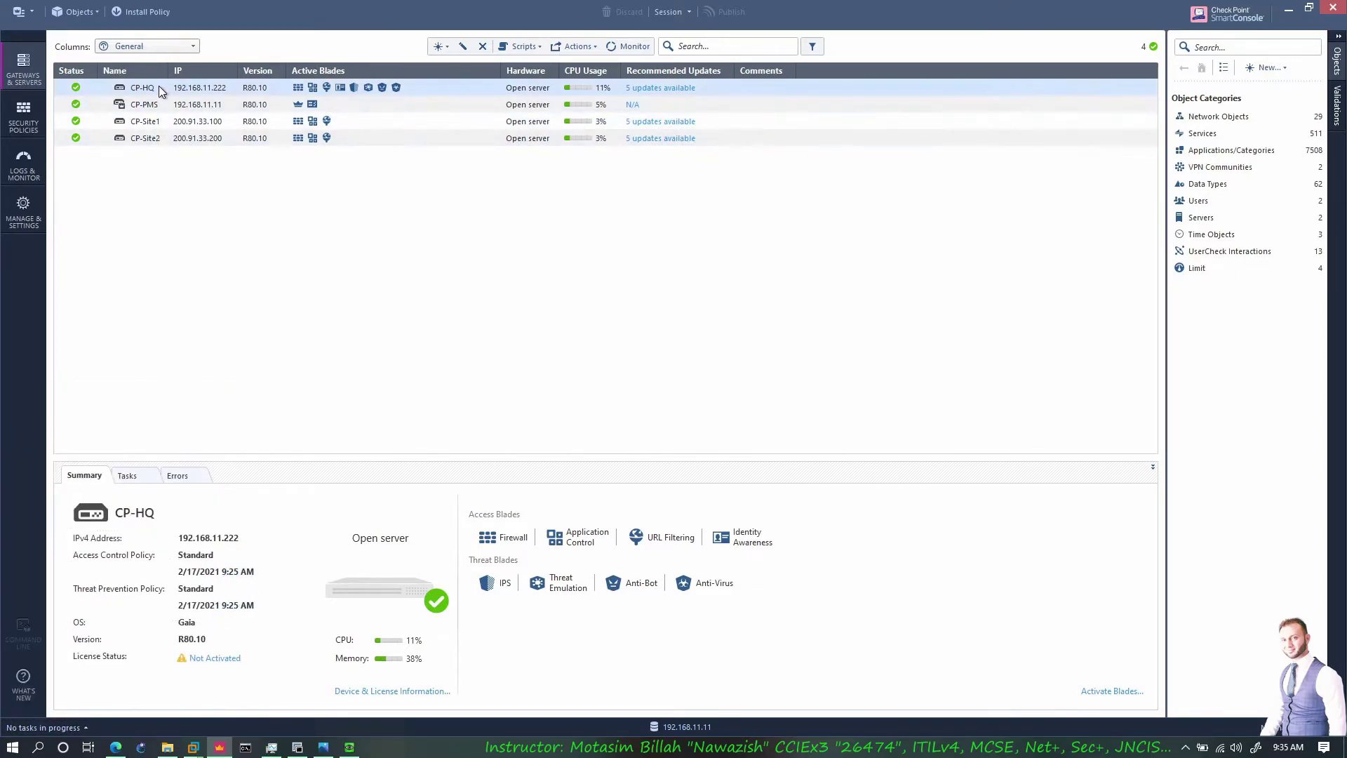
# Step: Review CP-HQ's properties without changes, then view its Device & License Information
pyautogui.rightClick(161, 92)
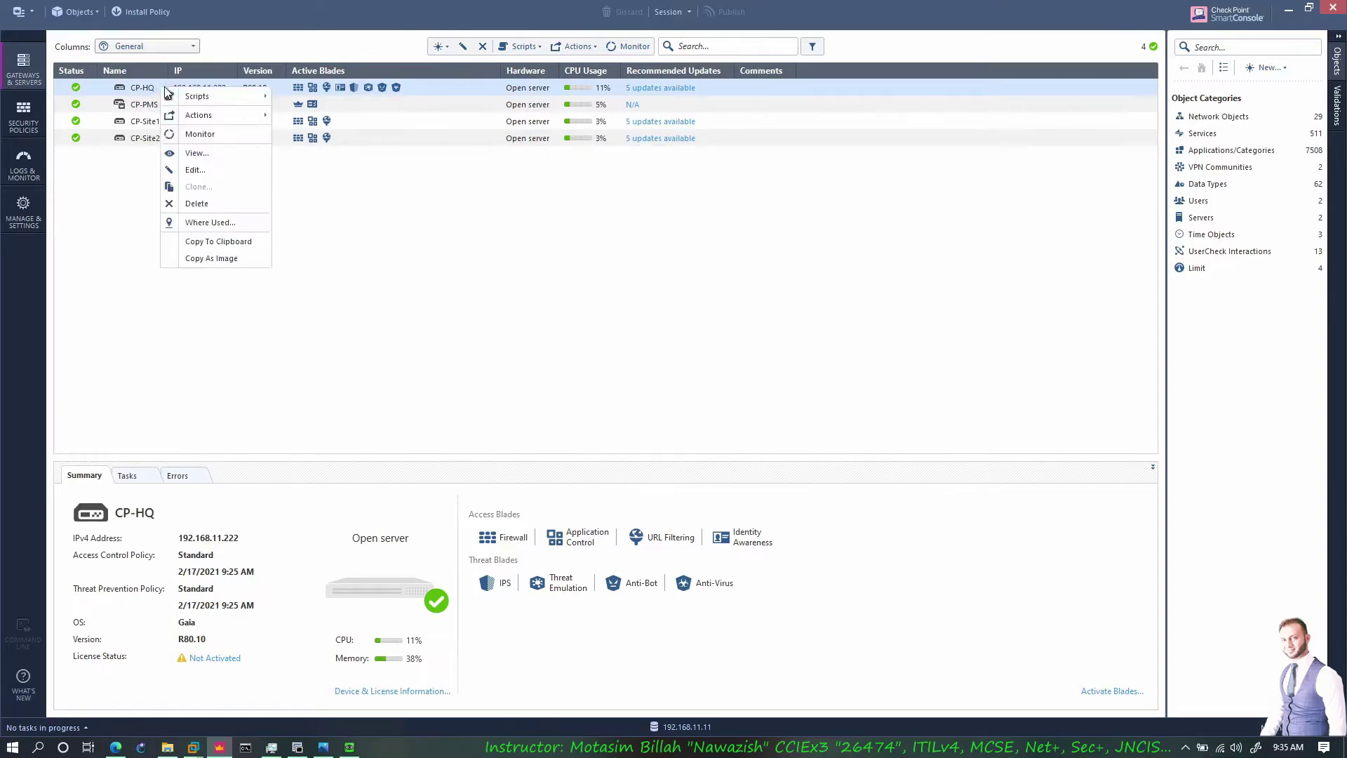
pyautogui.click(207, 173)
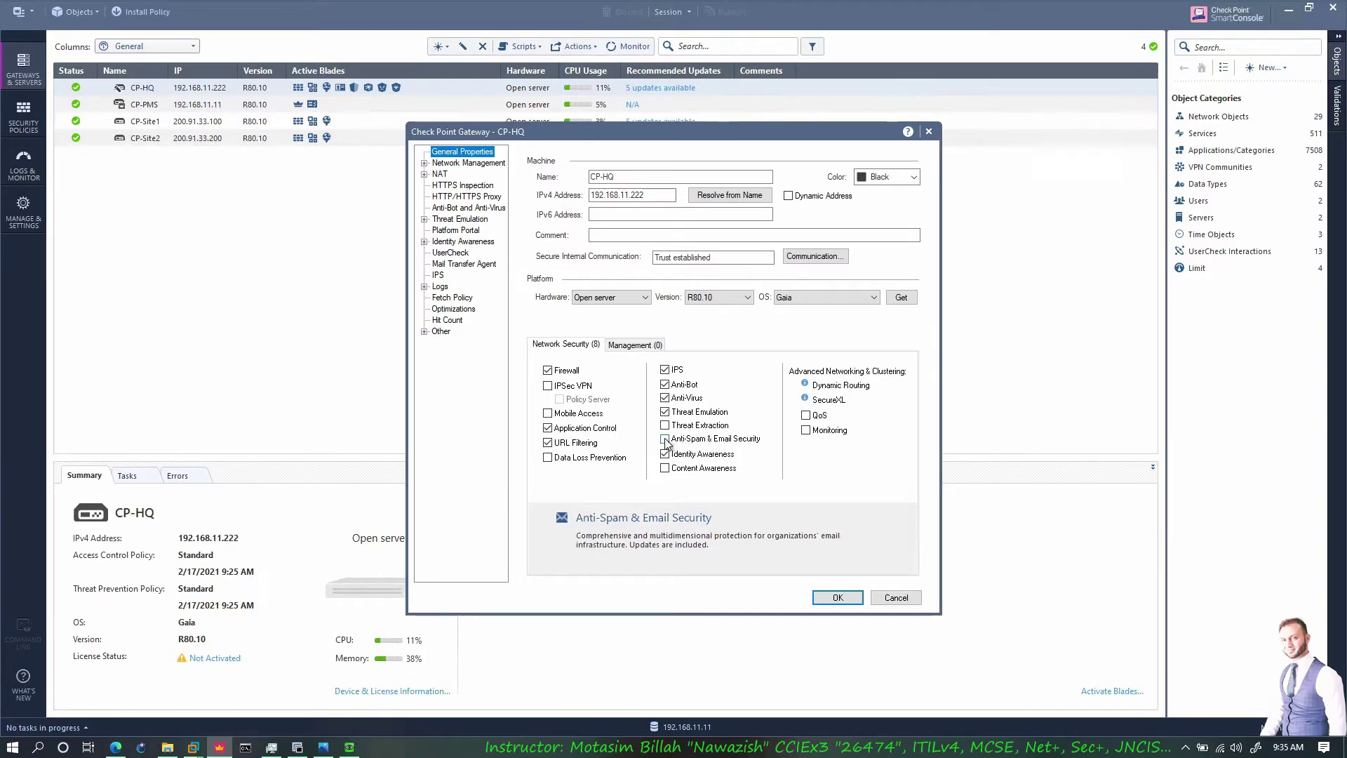
pyautogui.click(876, 596)
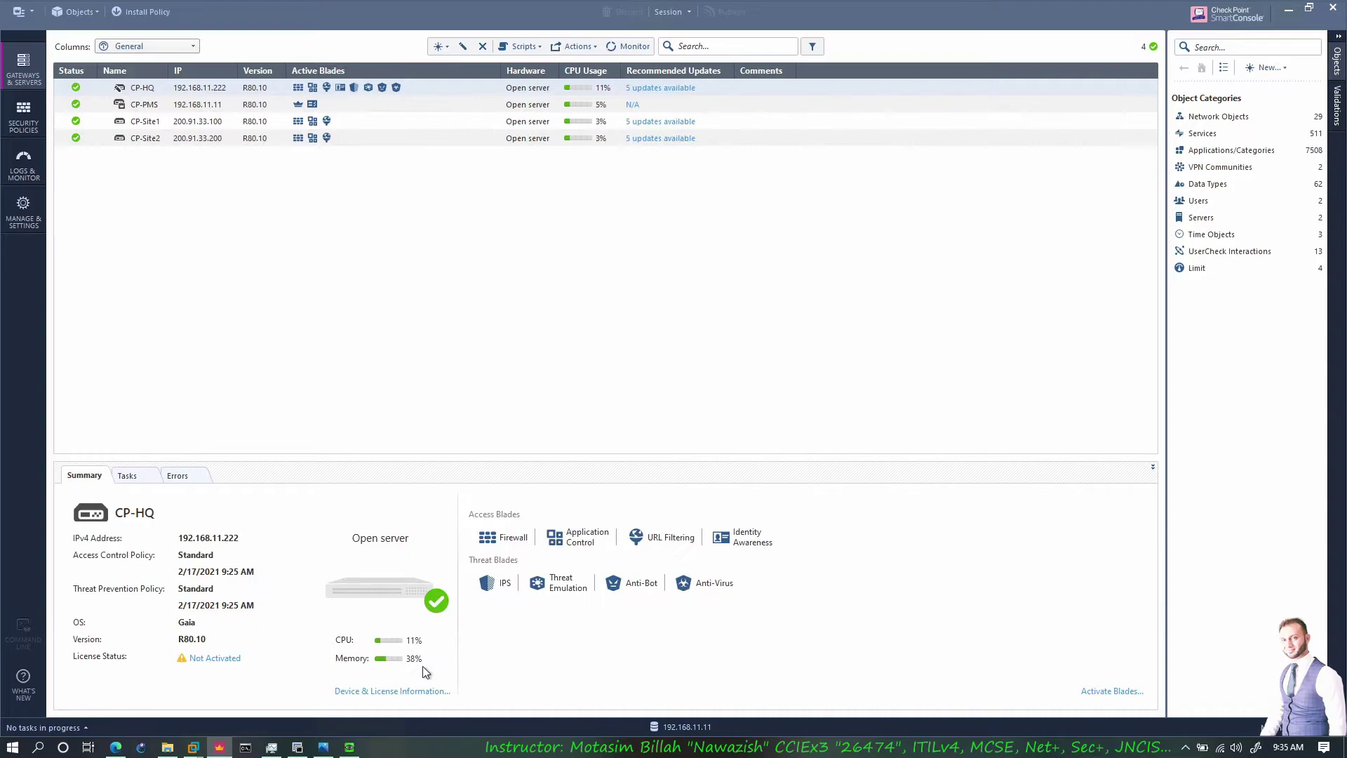
pyautogui.click(397, 690)
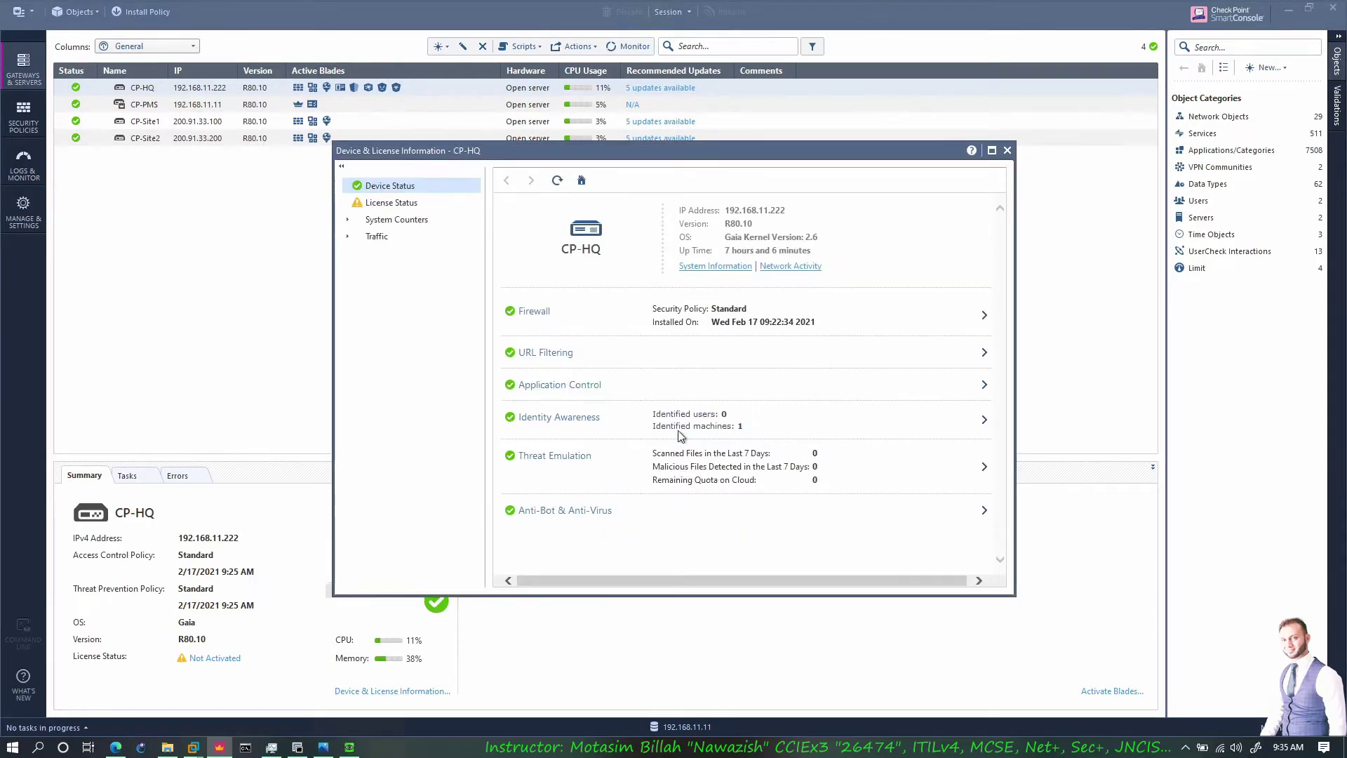
# Step: Review CP-HQ's per-blade licence status, evaluation licences expiring Feb 26, 2021, and close it
pyautogui.click(395, 203)
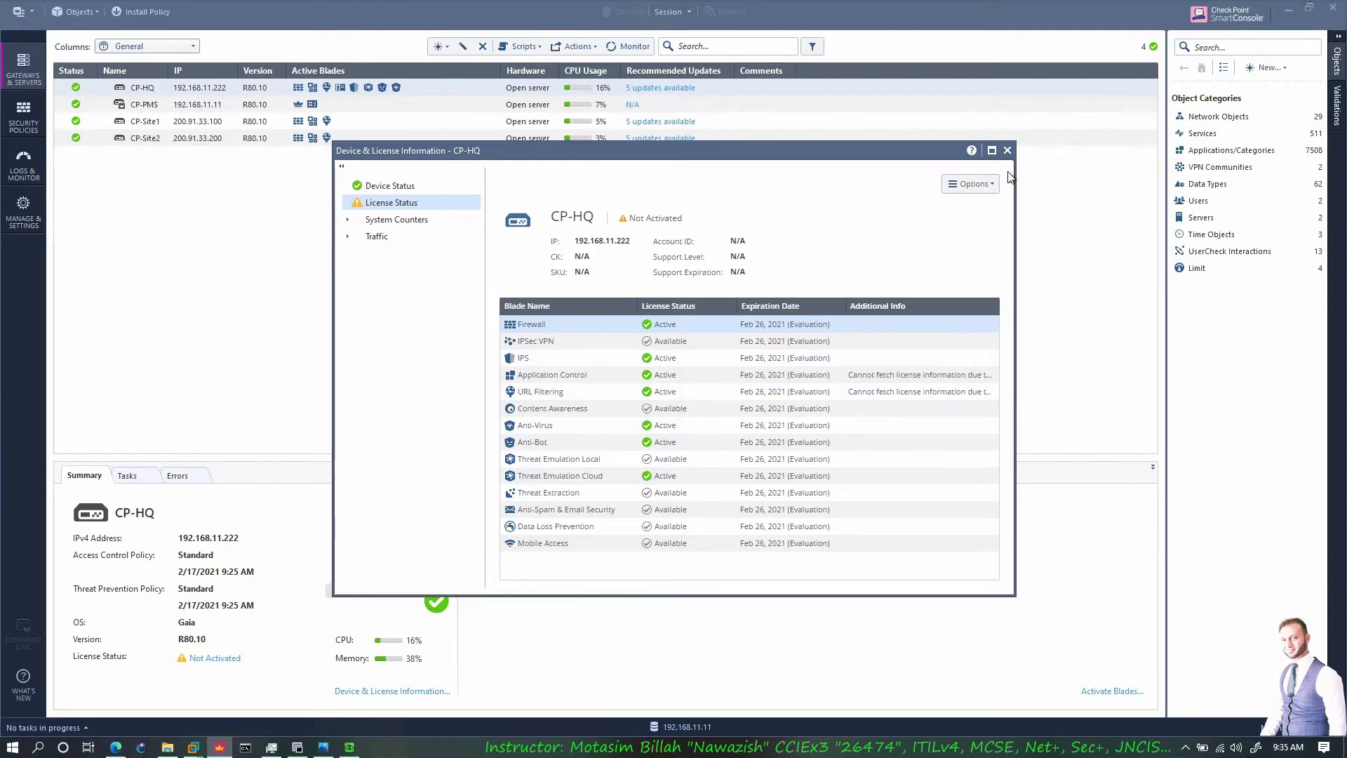
pyautogui.click(1006, 150)
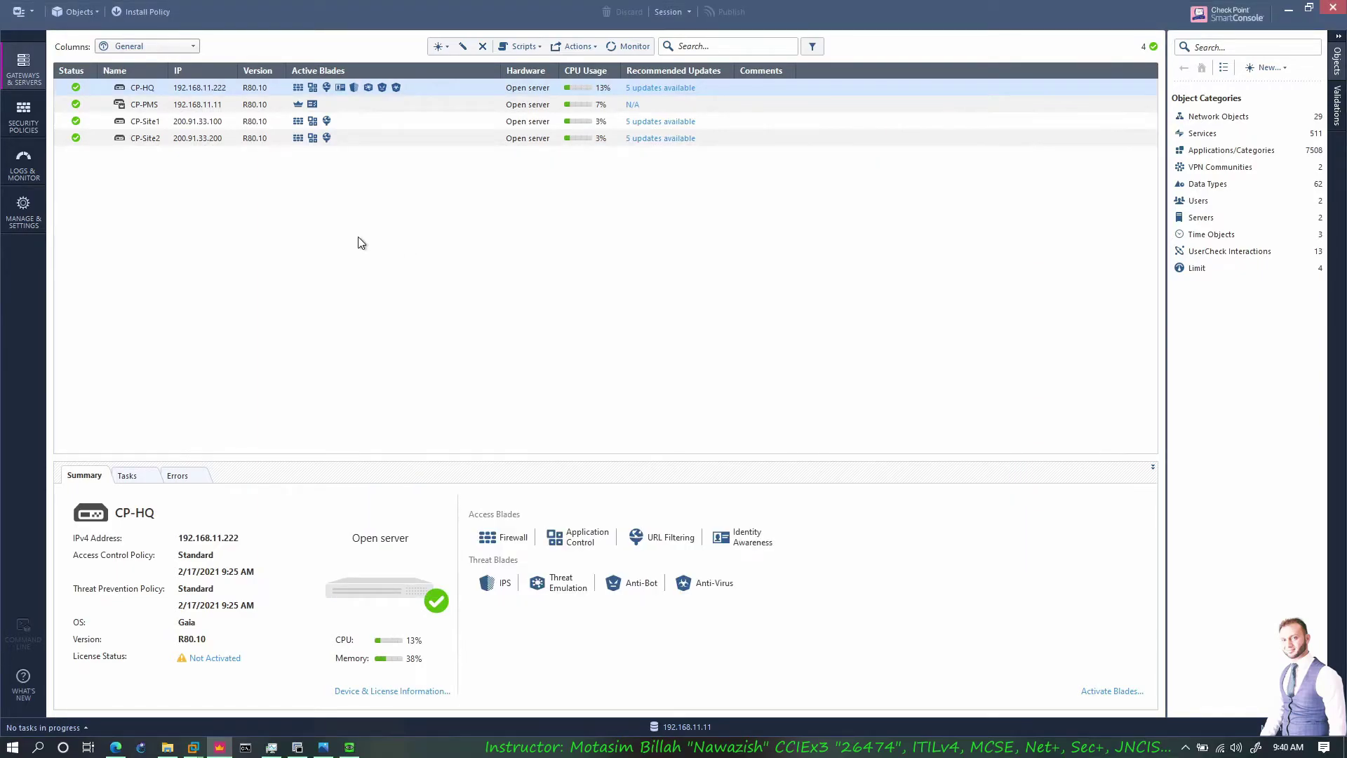
# Step: Open the Threat Prevention policy and edit rule 1's Optimized profile
pyautogui.click(25, 124)
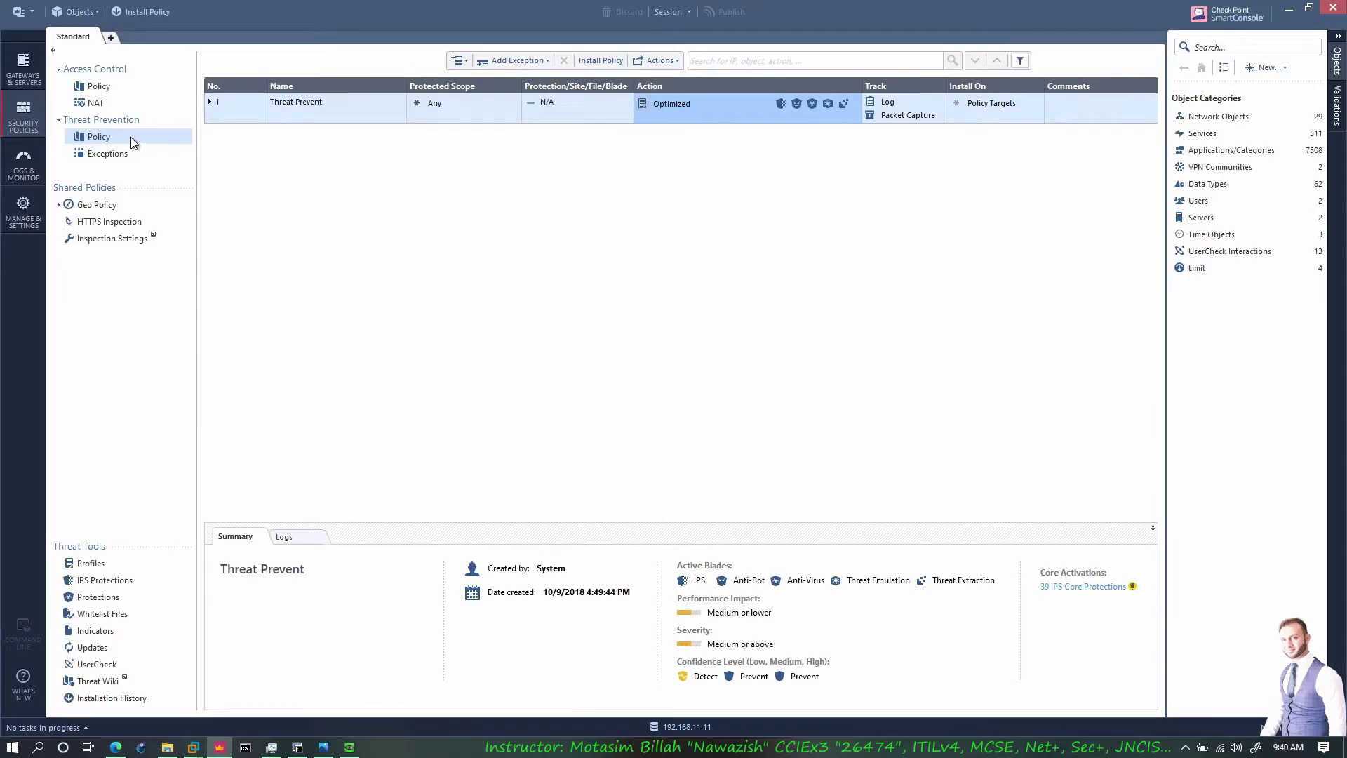
pyautogui.click(667, 116)
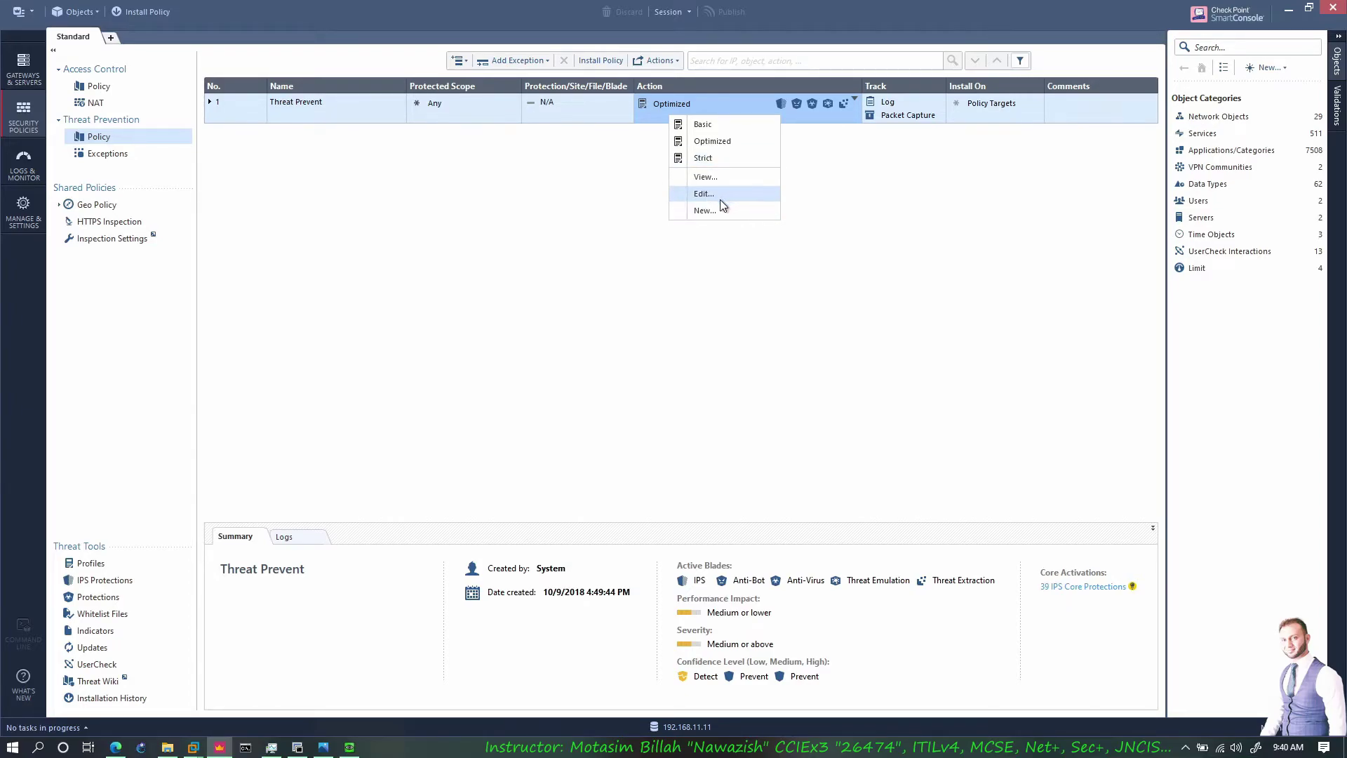
pyautogui.click(701, 199)
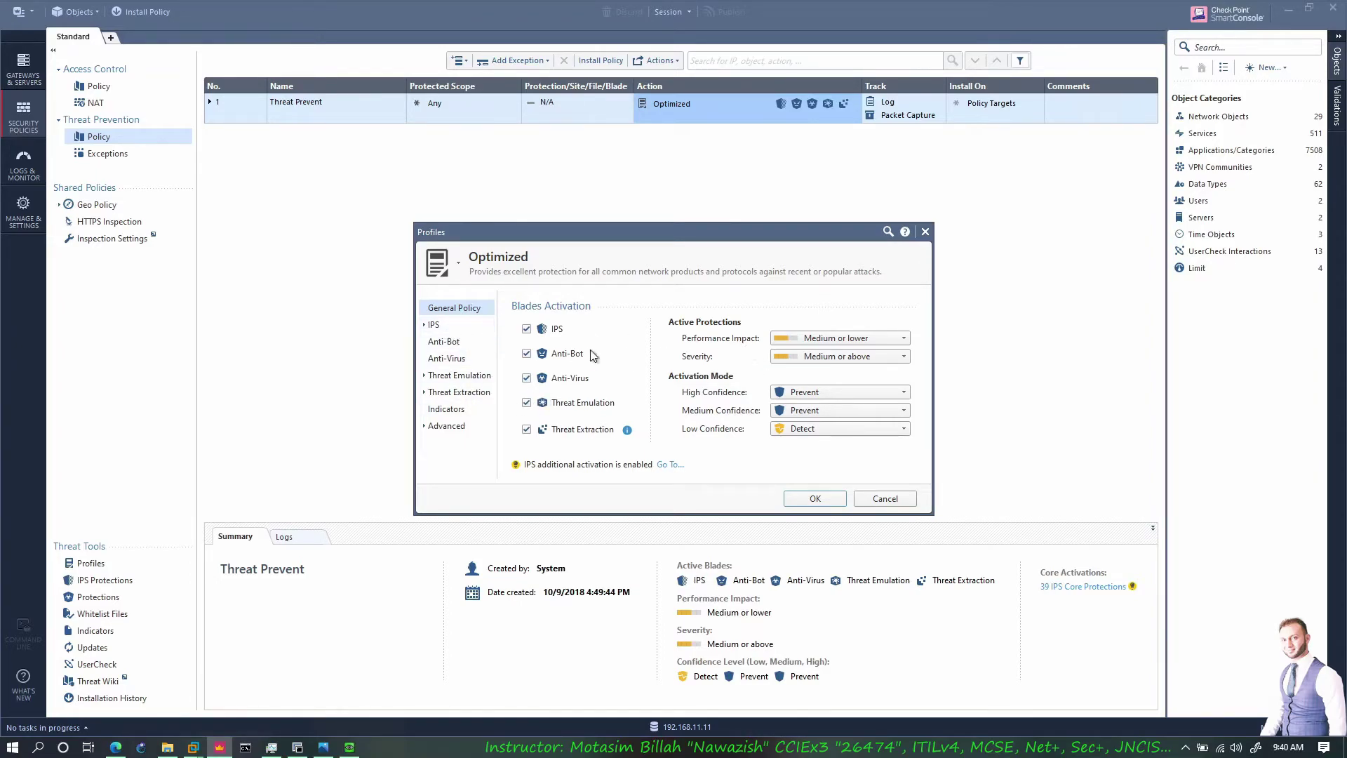
# Step: Browse the Optimized profile's Anti-Virus, Anti-Bot and Threat Emulation settings, then close unchanged
pyautogui.click(454, 359)
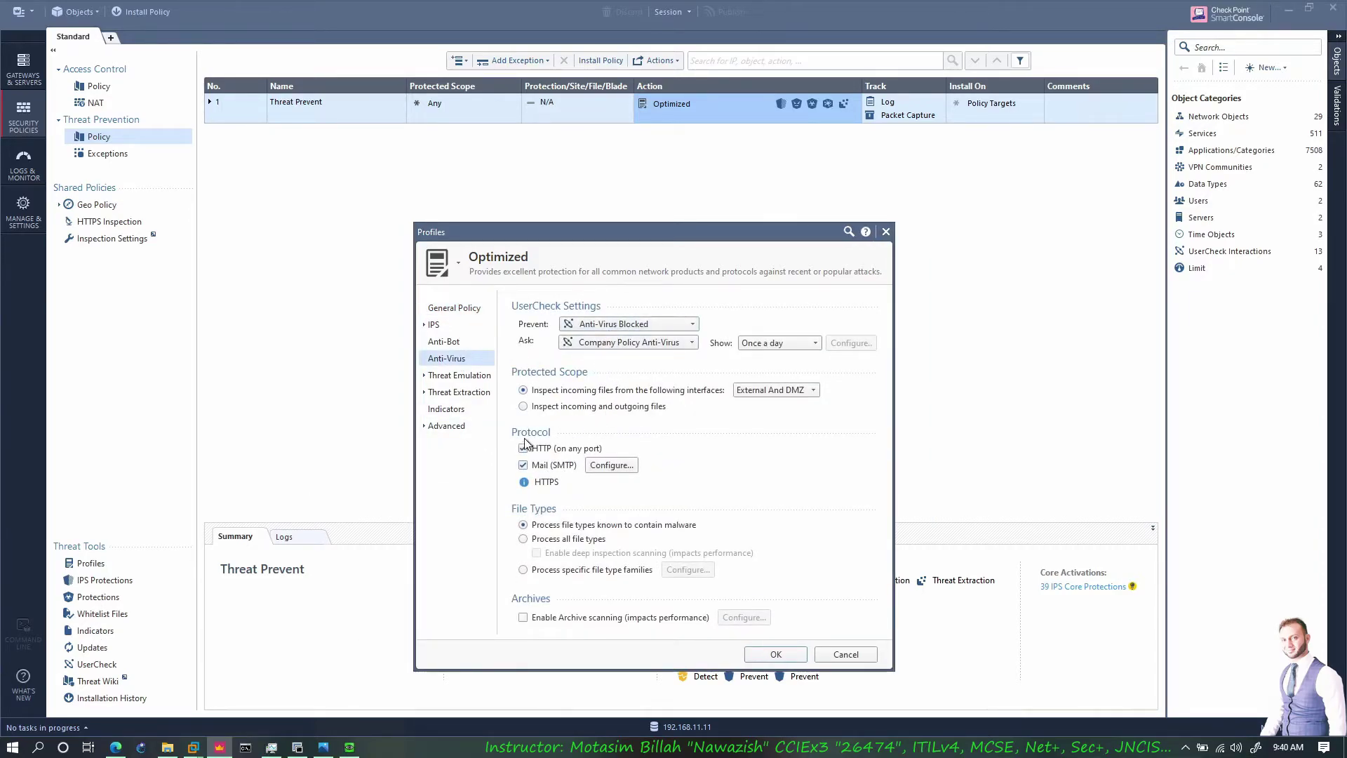
pyautogui.click(471, 376)
pyautogui.click(446, 342)
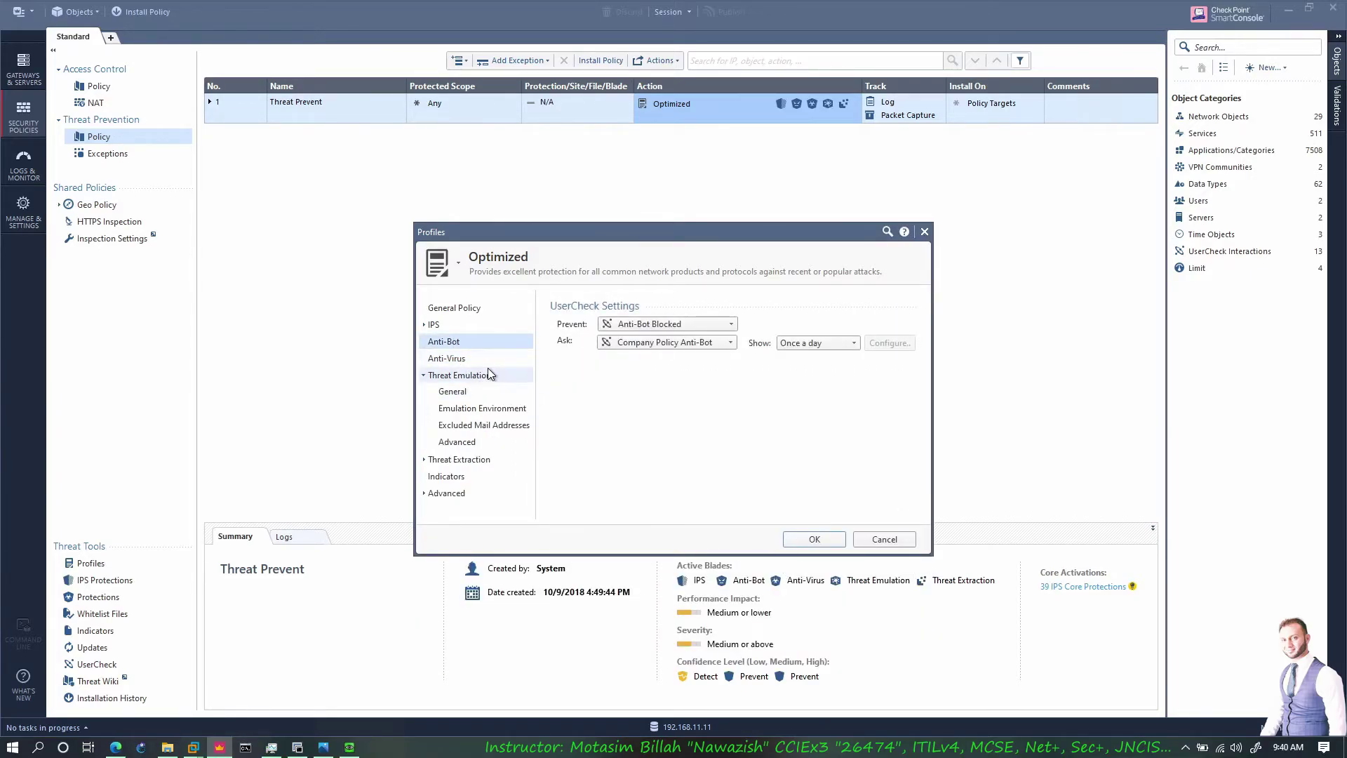
pyautogui.click(463, 380)
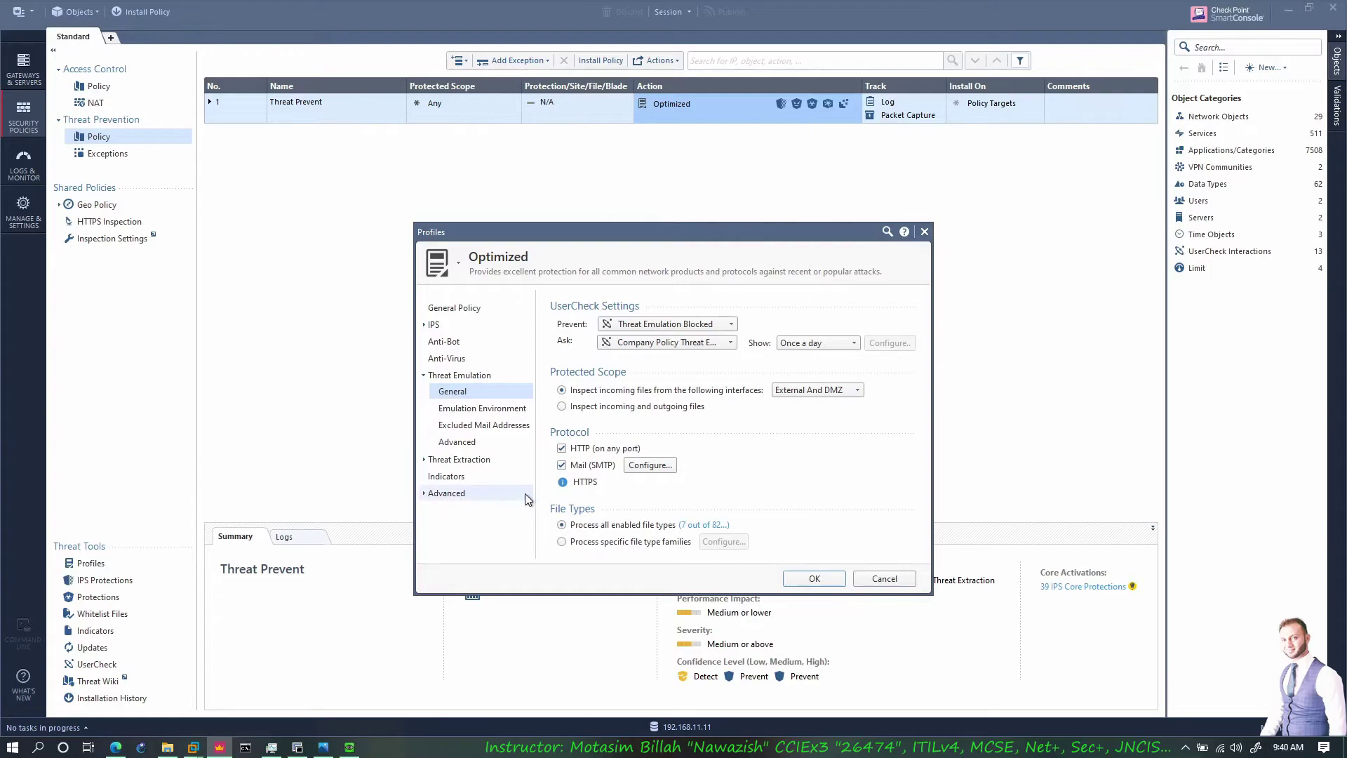
pyautogui.click(882, 578)
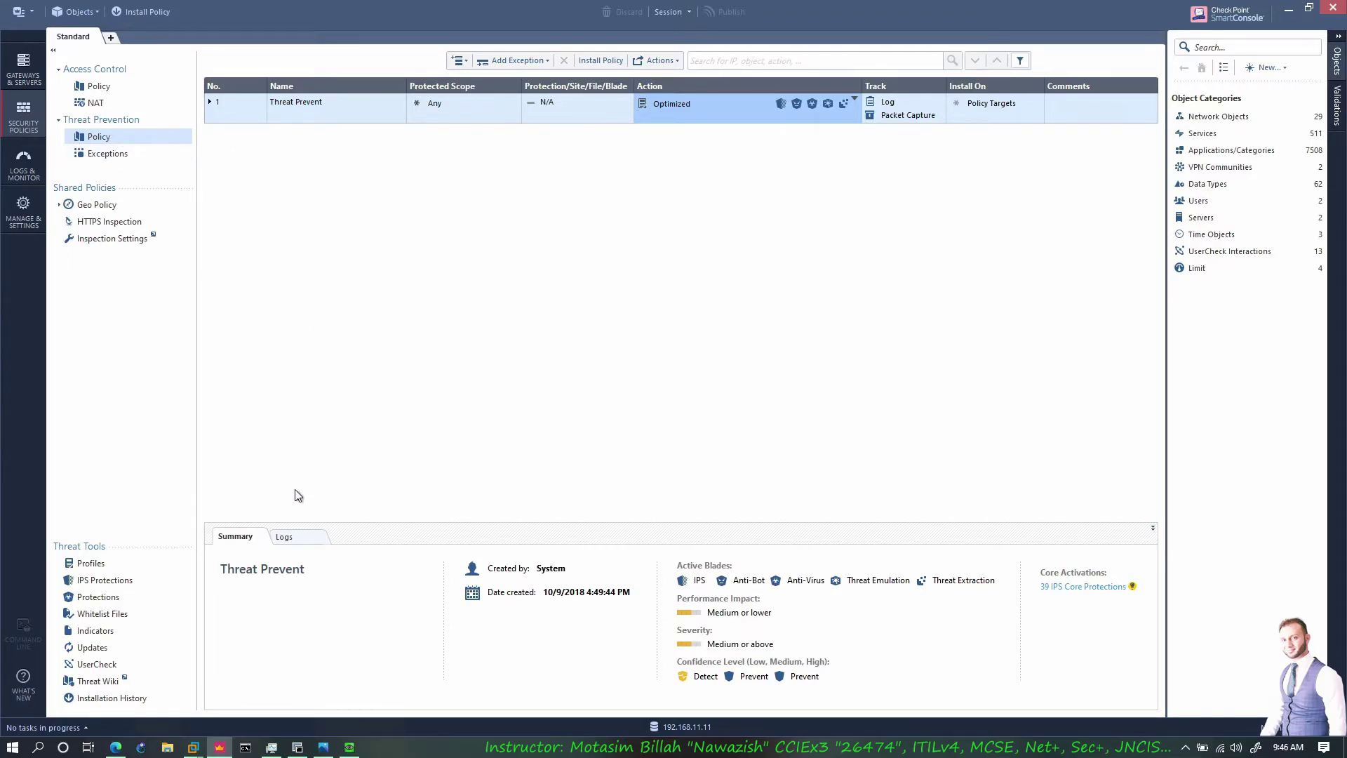
# Step: Bring the Edge browser with the EVE lab topology to the front
pyautogui.click(116, 746)
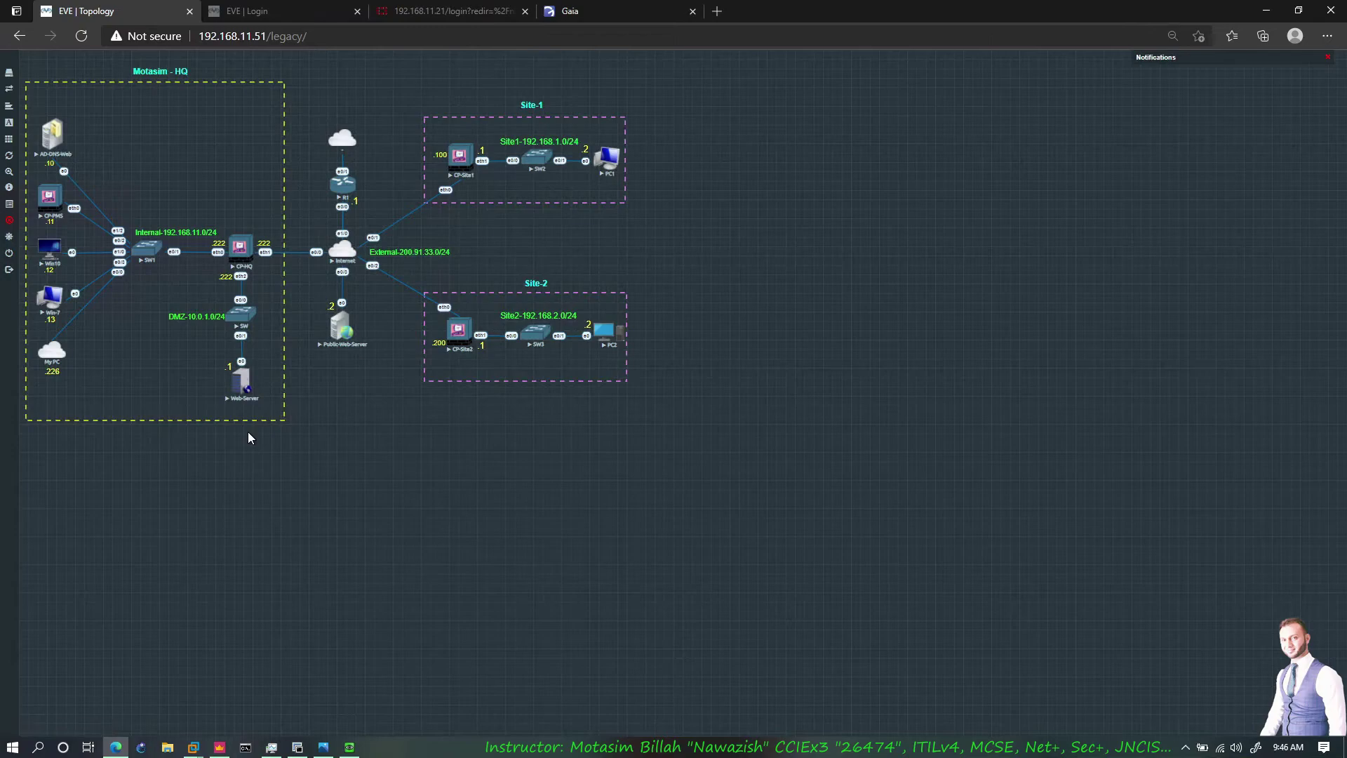
# Step: Launch win10.rdp from Desktop\CP and place the remote session on the right half
pyautogui.click(172, 747)
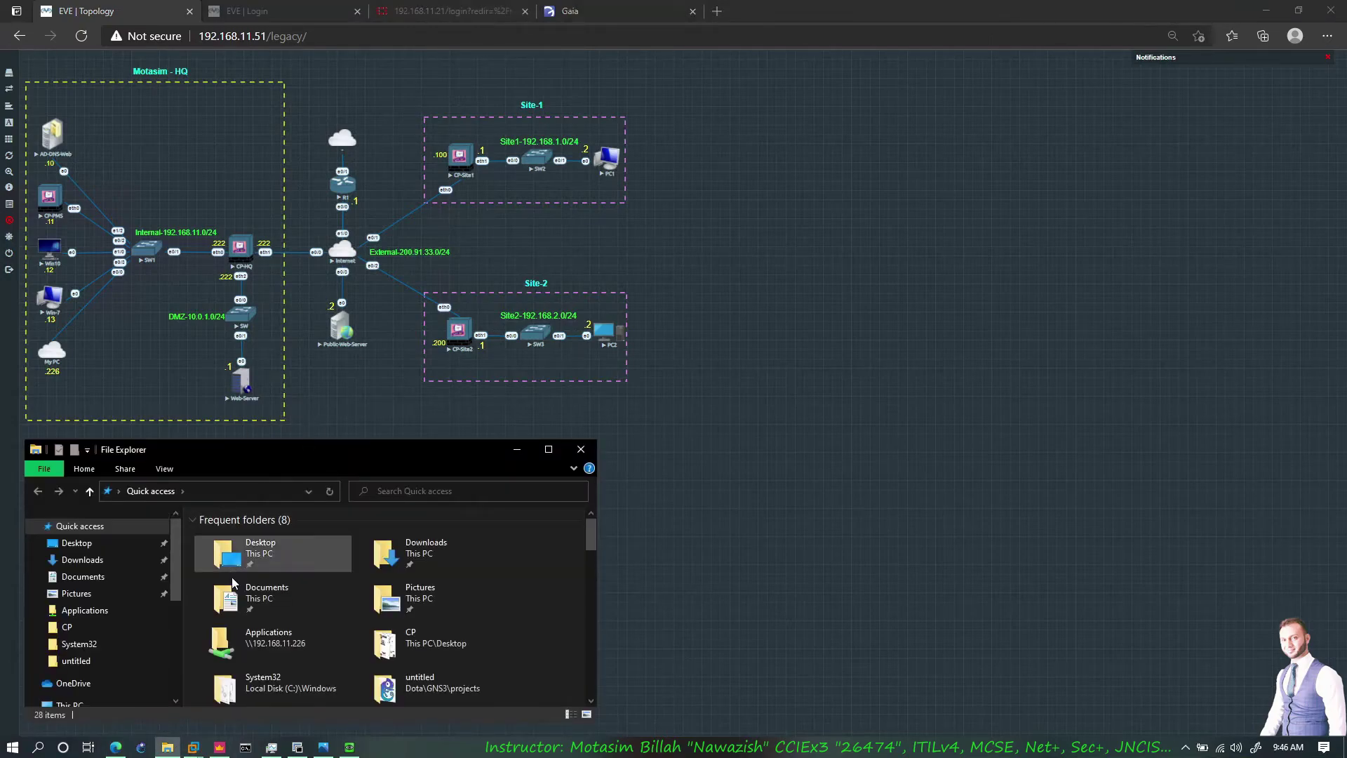
pyautogui.doubleClick(425, 637)
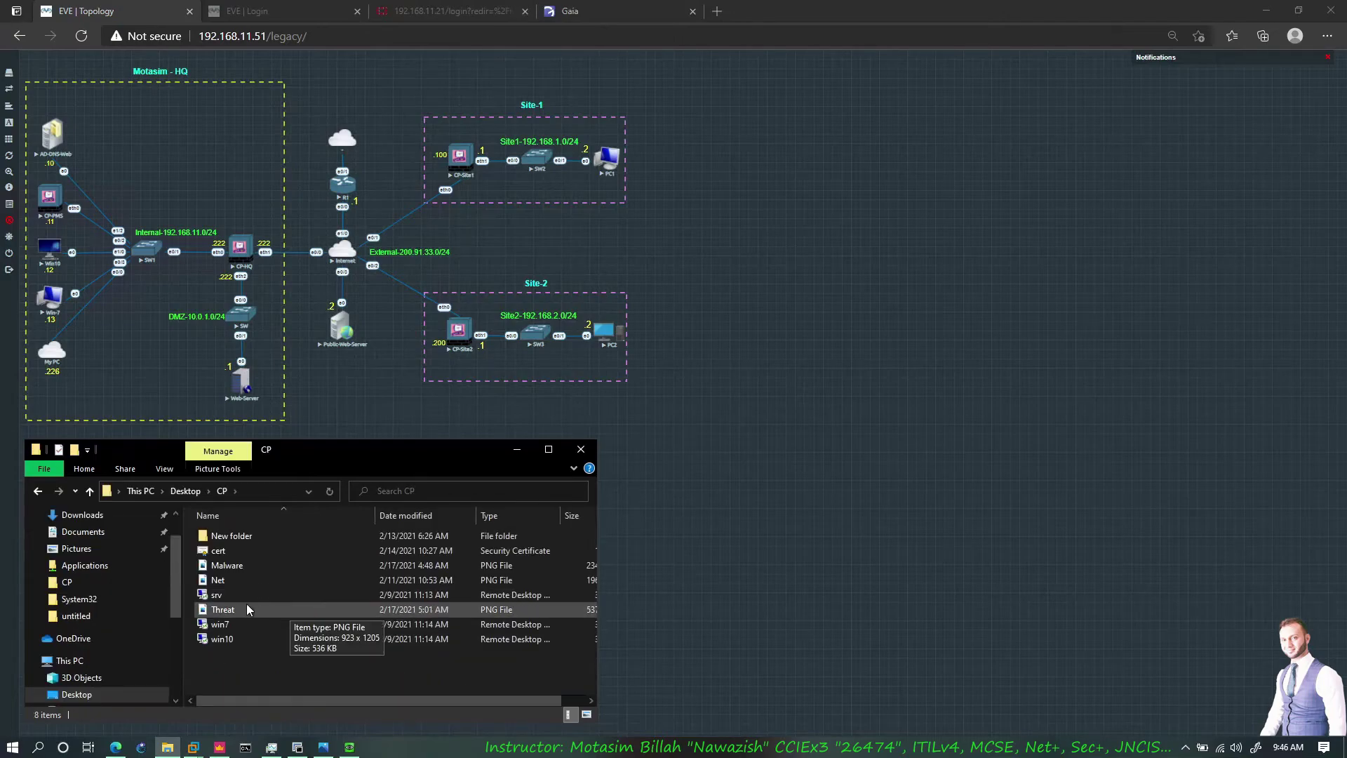
pyautogui.doubleClick(223, 638)
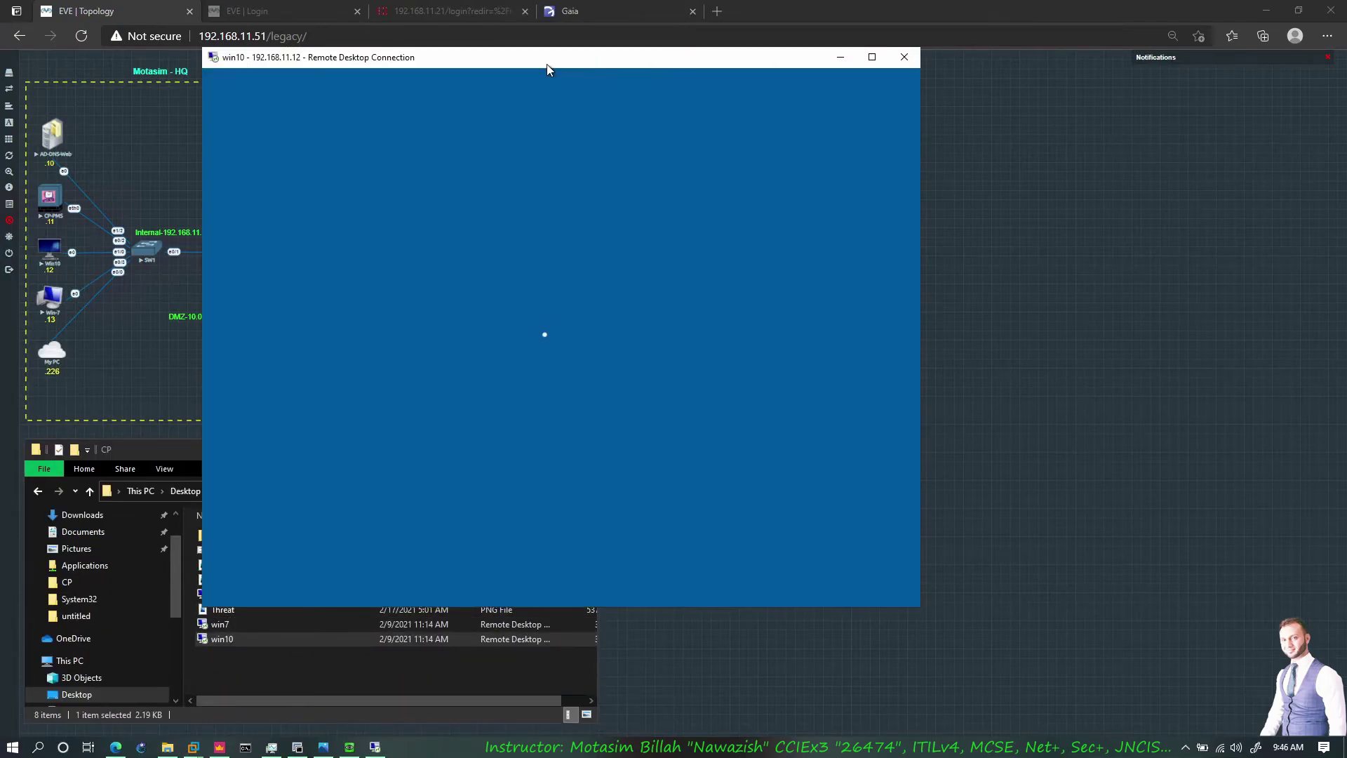
pyautogui.moveTo(547, 62); pyautogui.dragTo(969, 75)
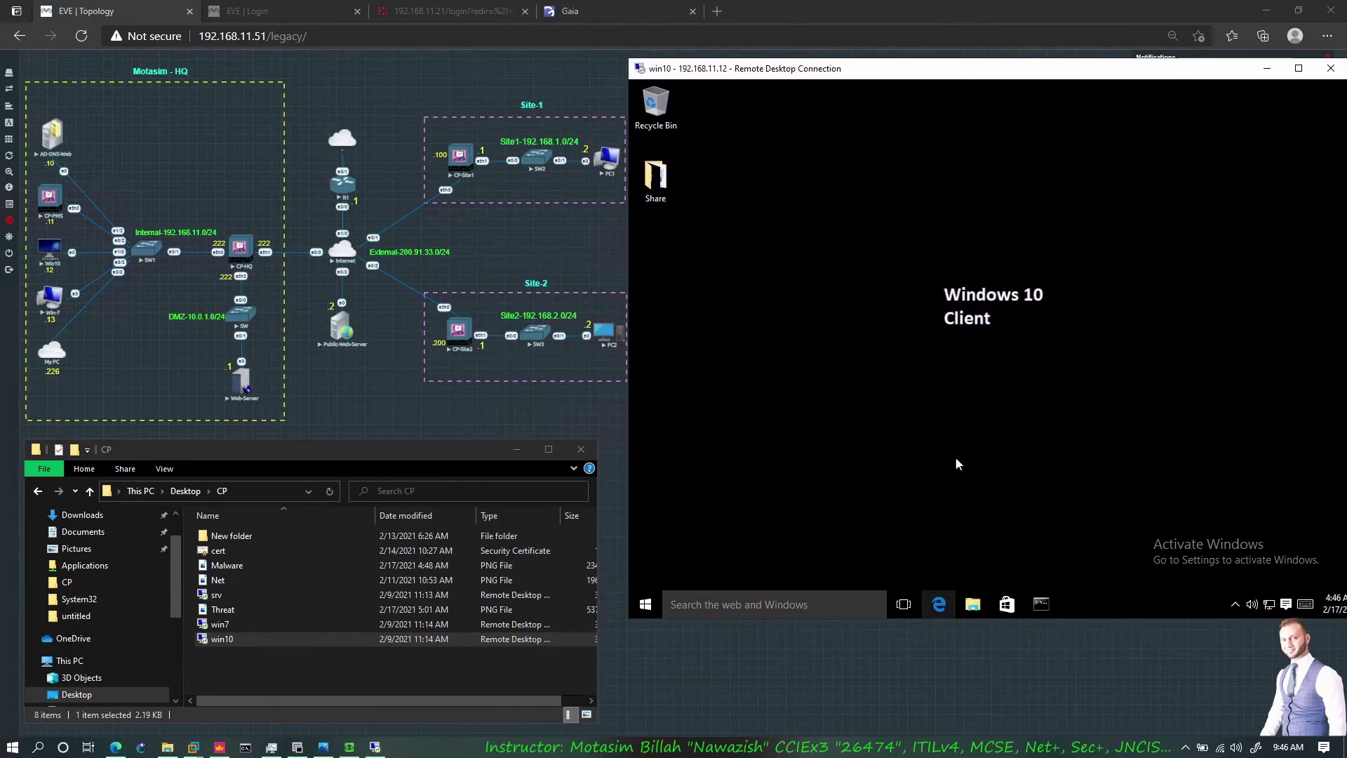
# Step: In the client's Edge browser, load the IKARUS test-virus download page
pyautogui.click(938, 603)
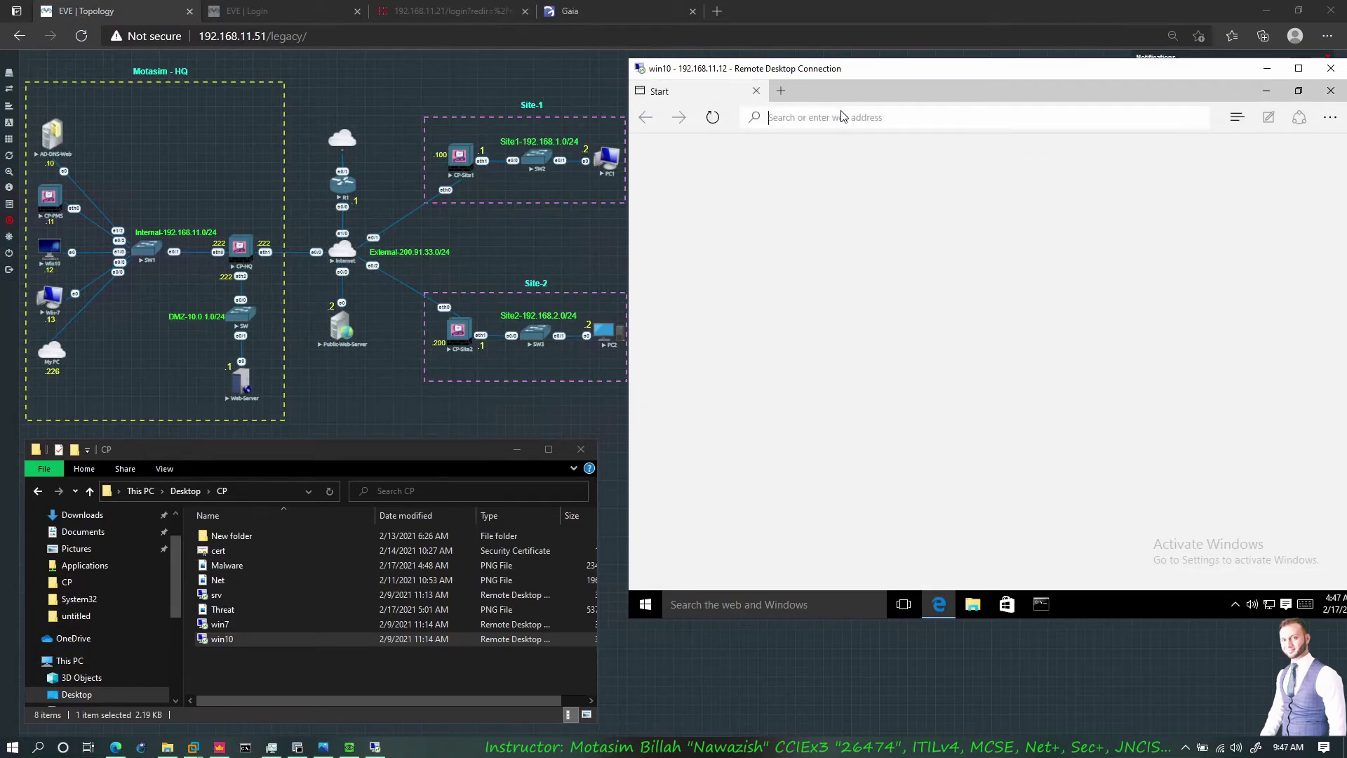
pyautogui.write('https://www.ikarussecurity.com/en/private-customers/download-test-viruses')
pyautogui.press('Return')
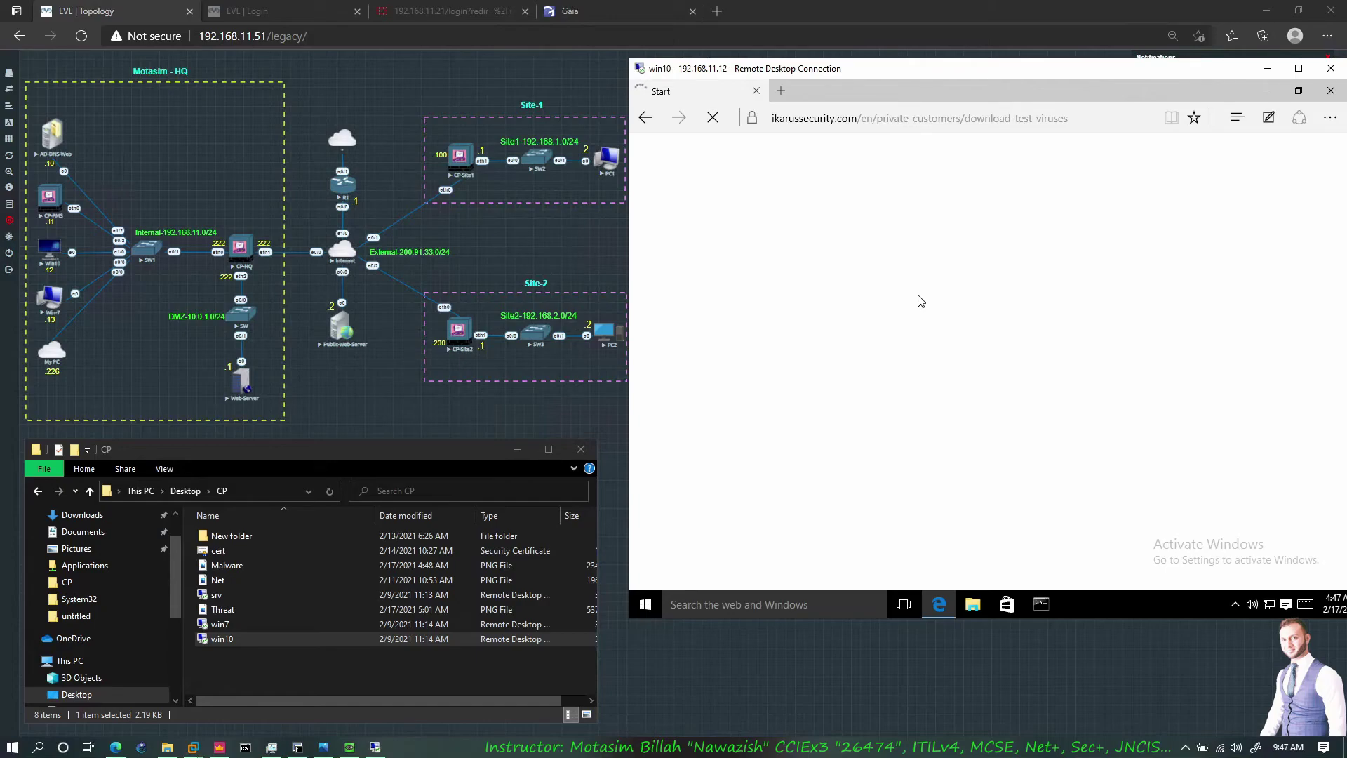
# Step: Download the EICAR test virus, proceeding past the certificate warning to the Page Blocked notice
pyautogui.scroll(-5, 1033, 351)
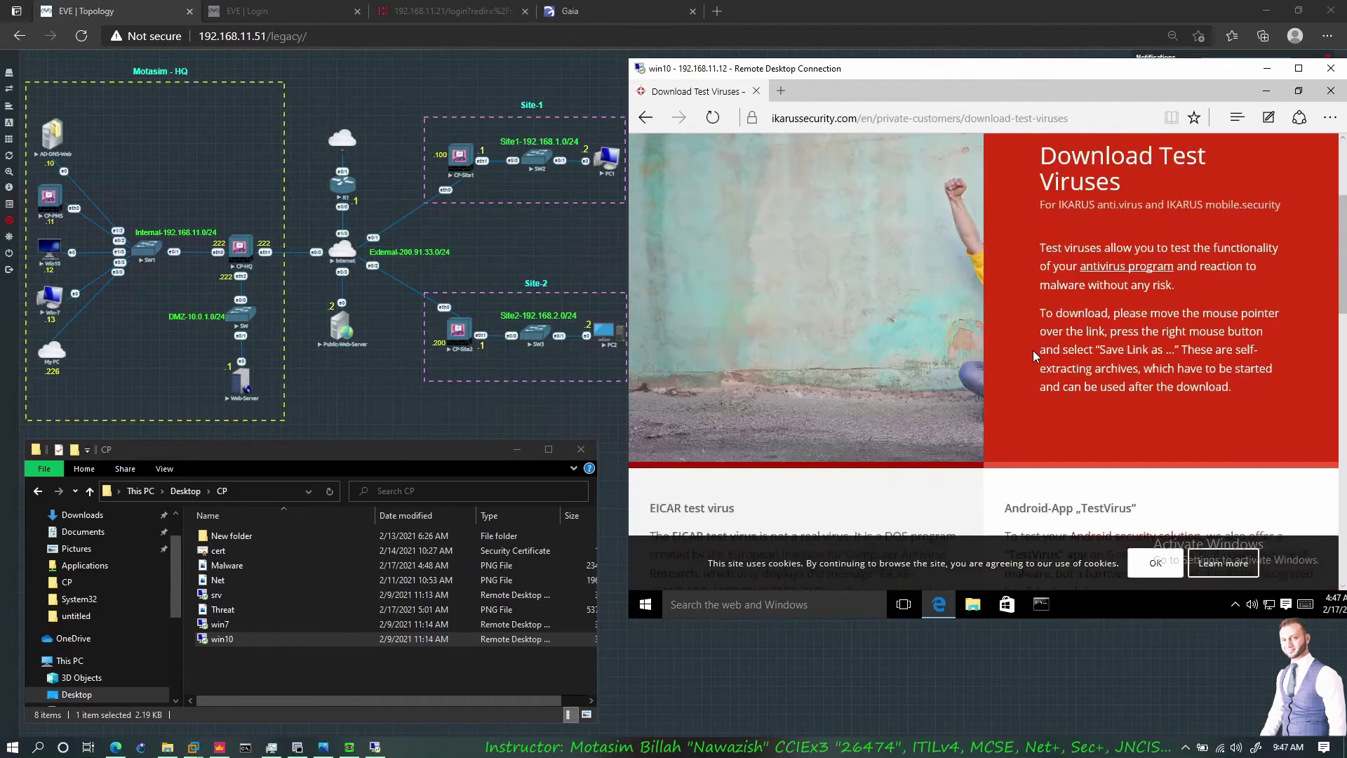
pyautogui.scroll(-5, 1002, 394)
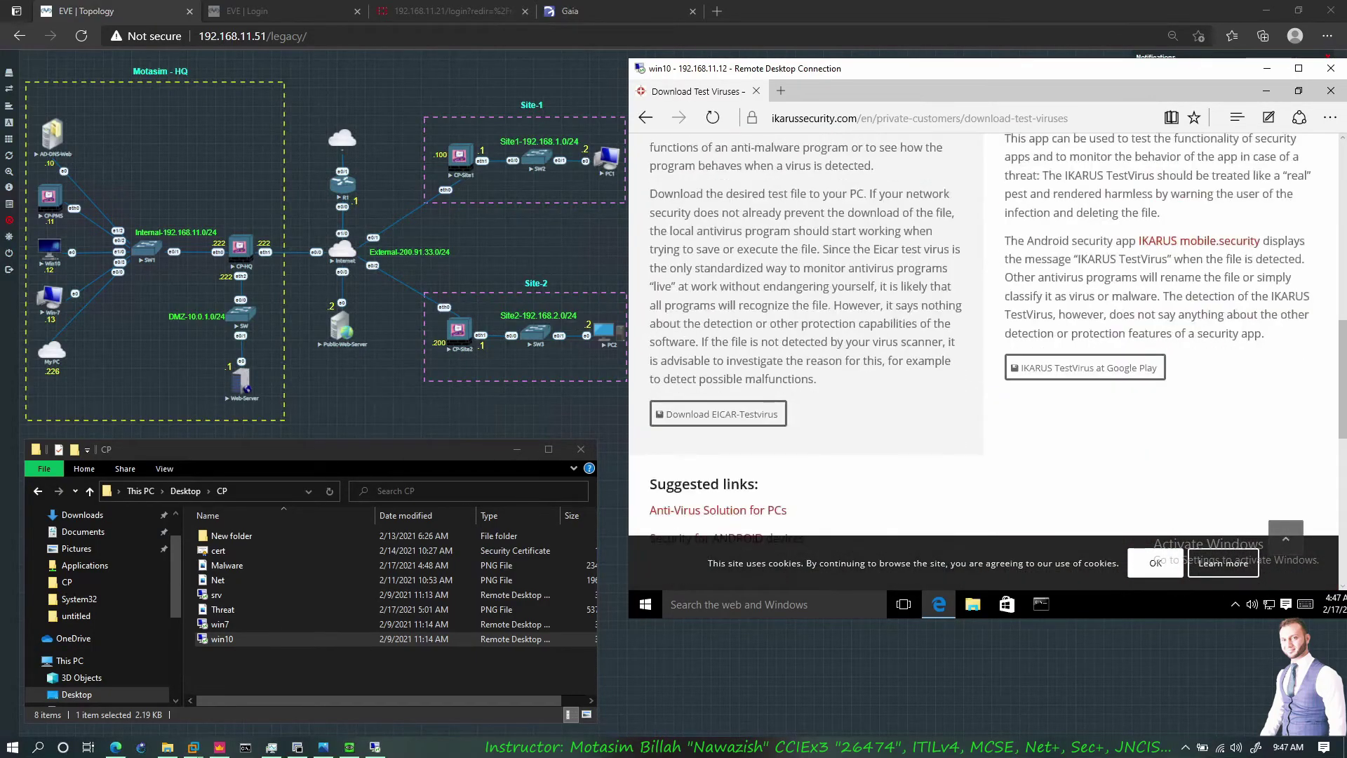
pyautogui.click(717, 421)
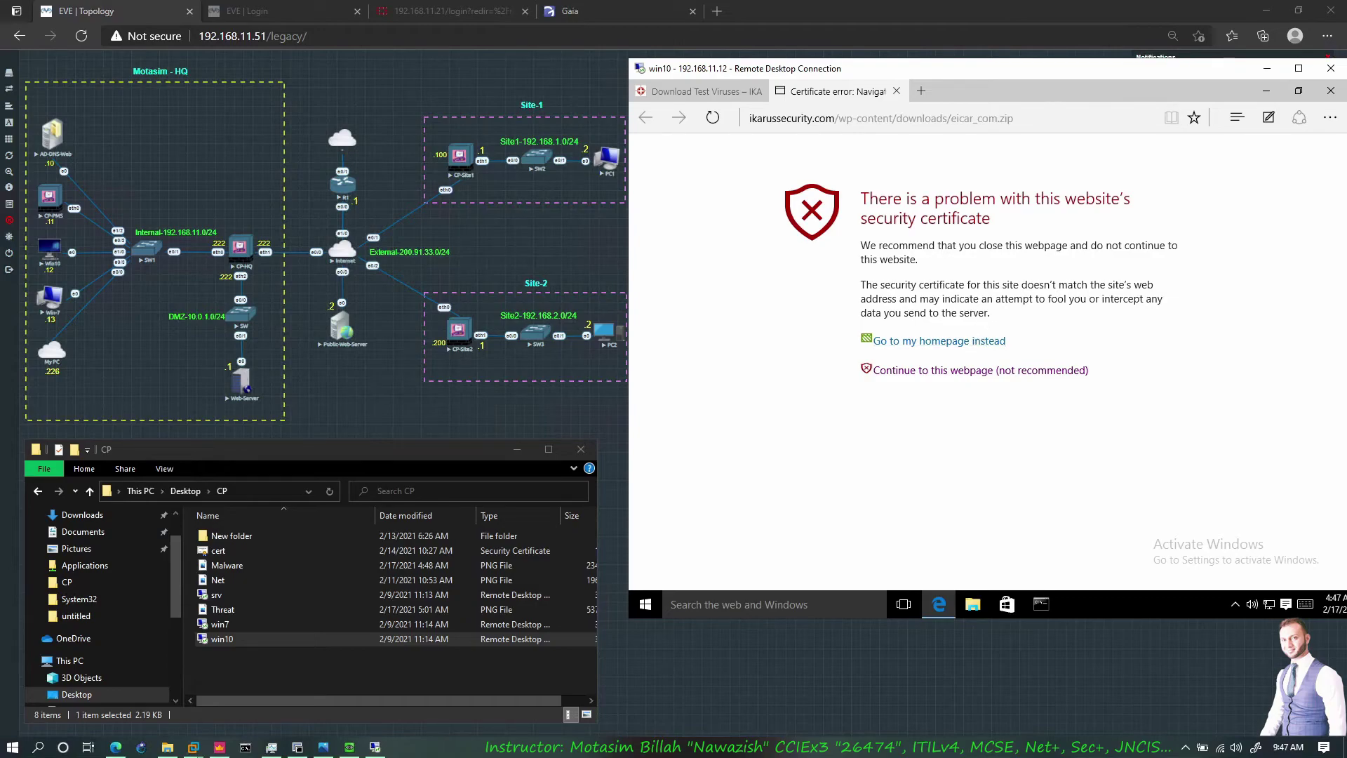
pyautogui.click(1046, 380)
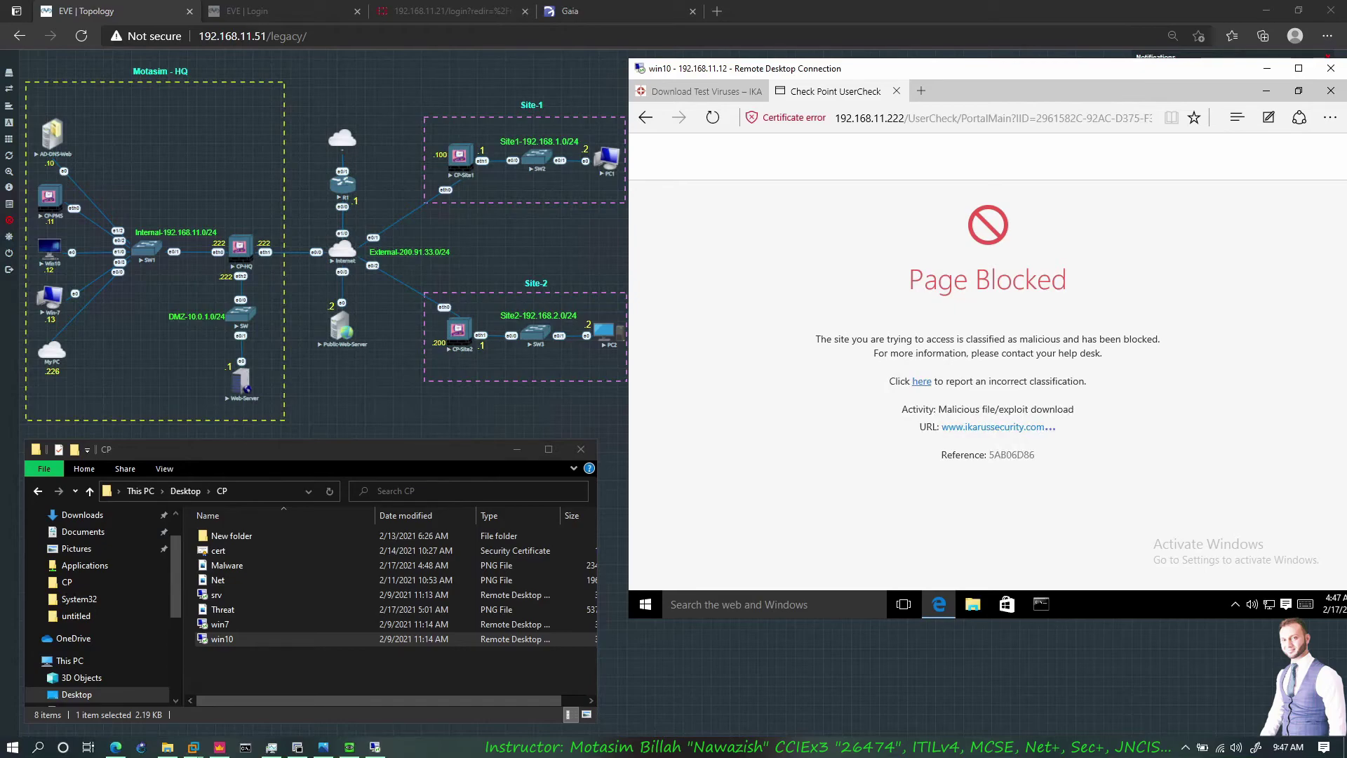
# Step: In SmartConsole's fw.log, scroll down and select the ikarussecurity.com HTTPS Inspected entry
pyautogui.click(219, 748)
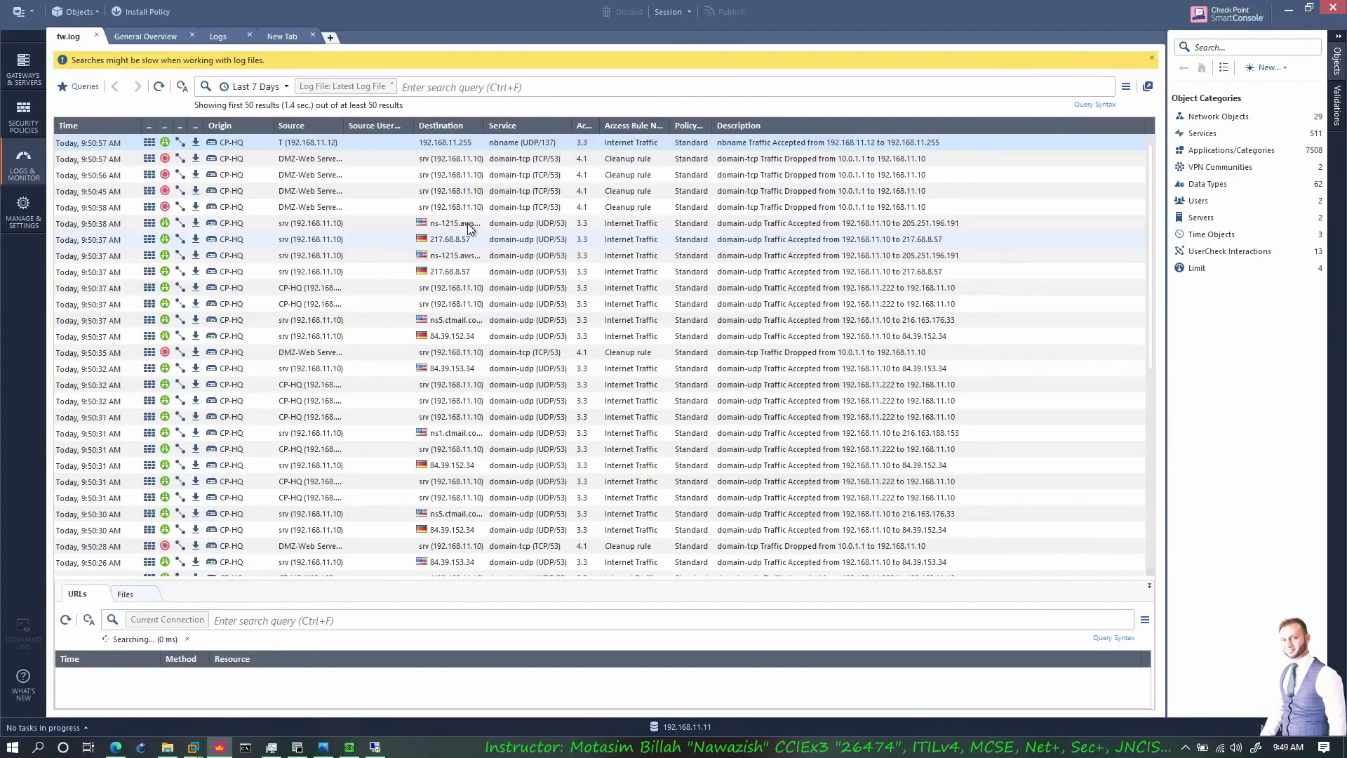
pyautogui.scroll(-3, 385, 268)
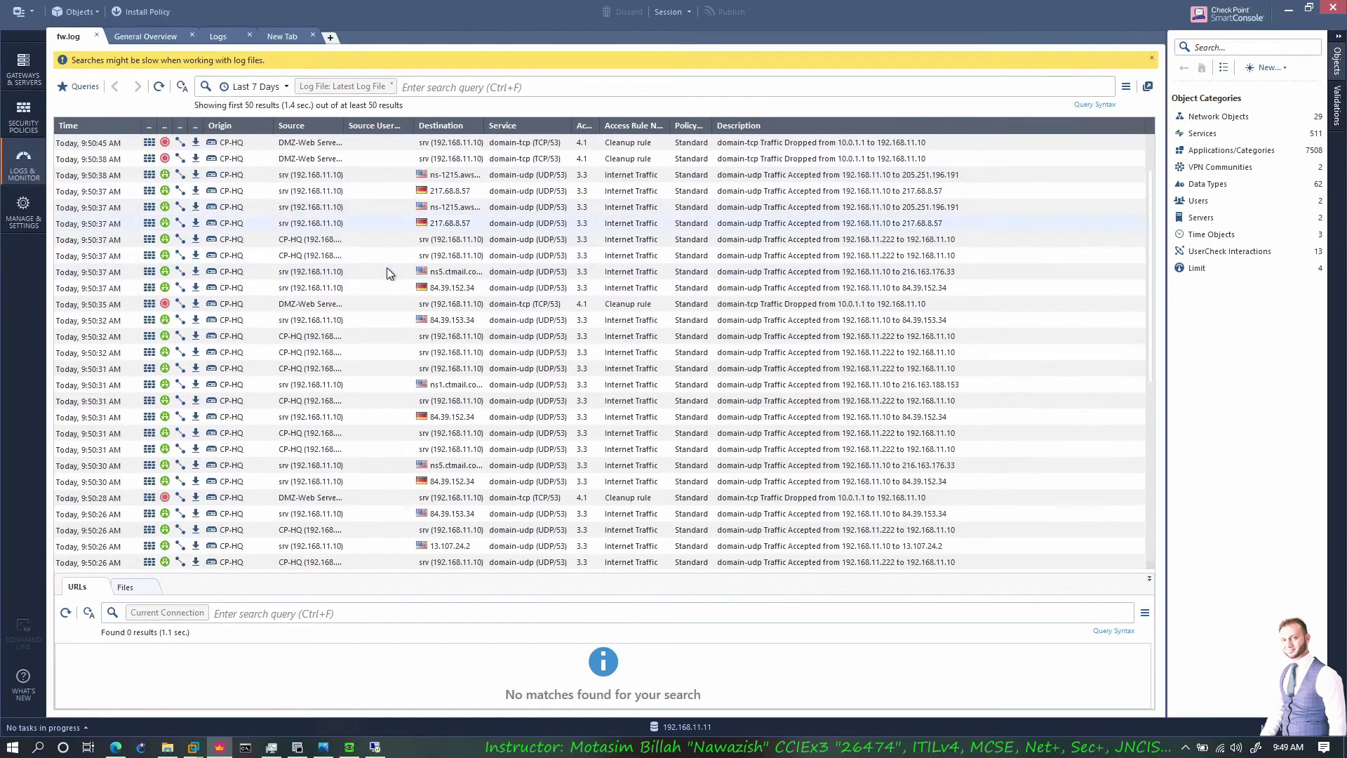
pyautogui.scroll(-8, 386, 272)
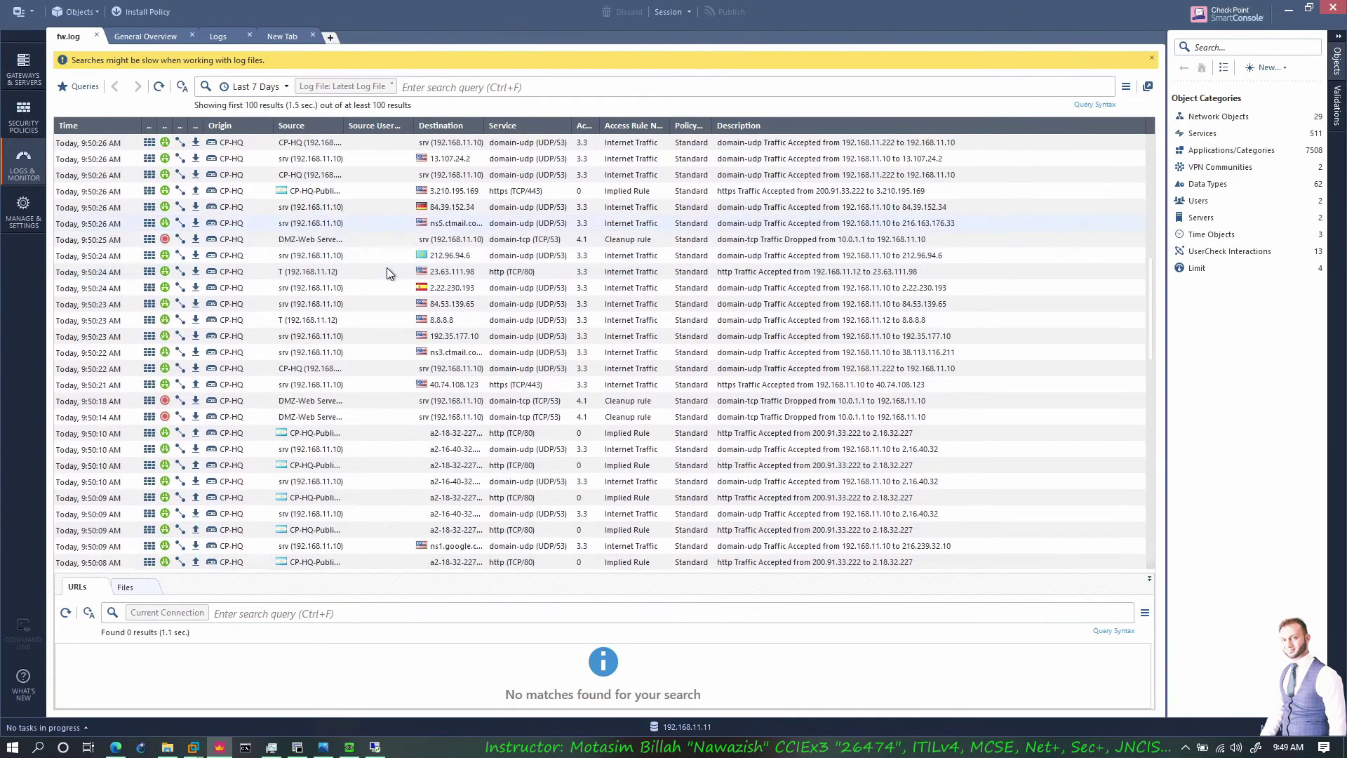
pyautogui.scroll(-7, 386, 269)
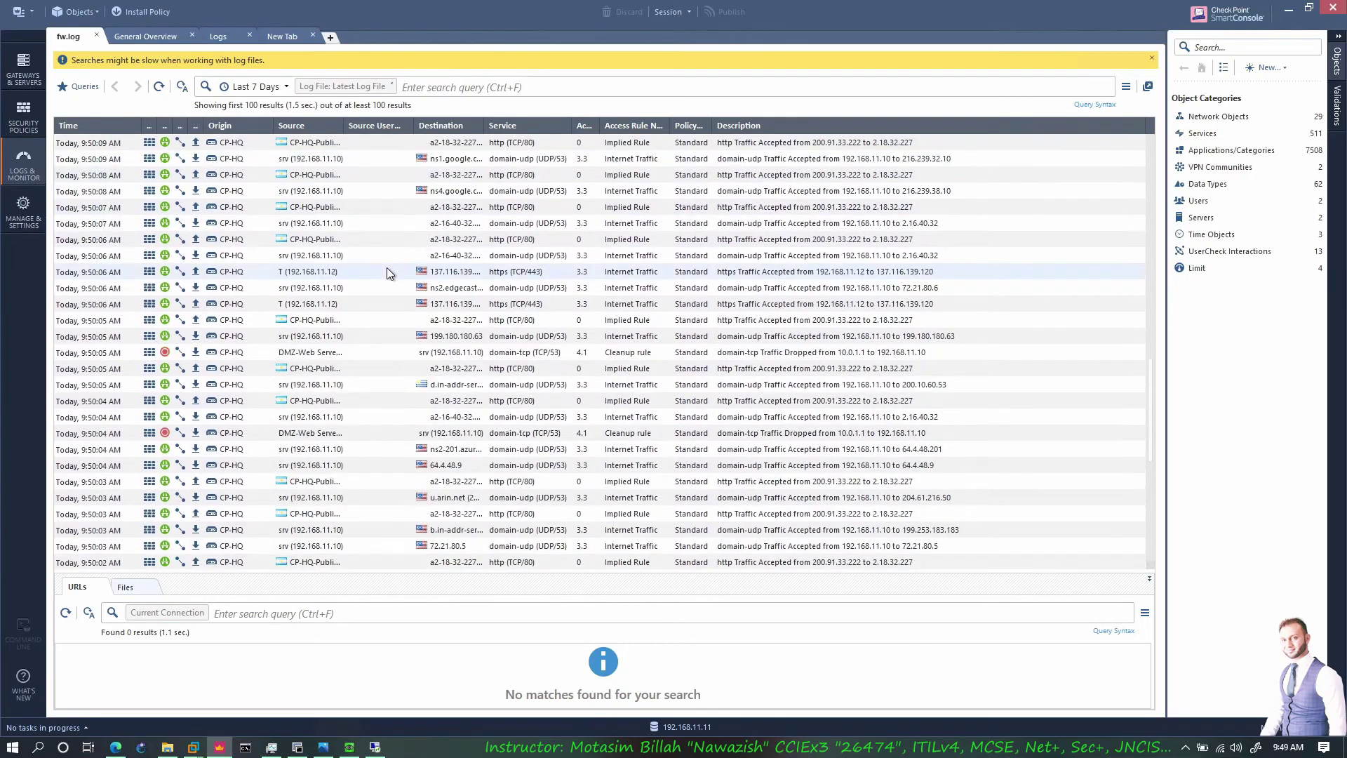
pyautogui.scroll(-9, 386, 272)
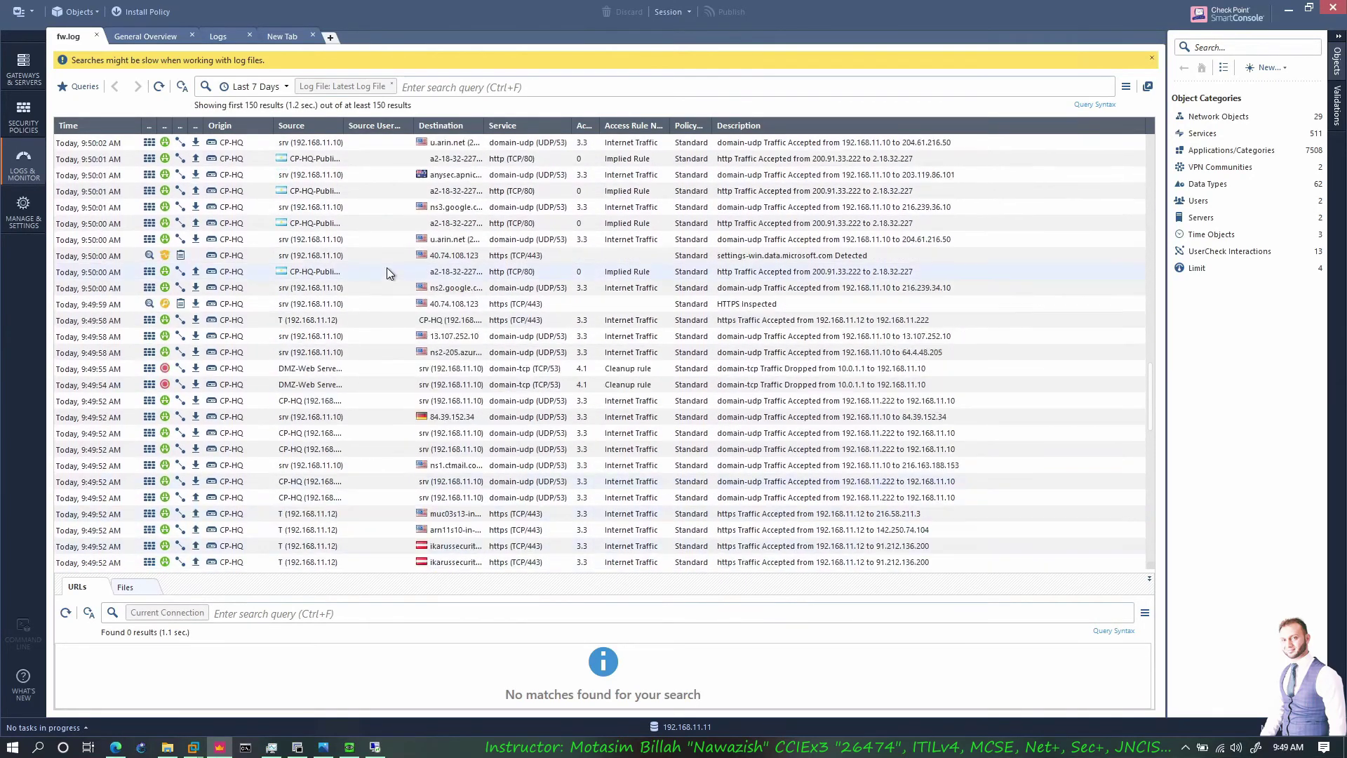
pyautogui.scroll(-1, 386, 268)
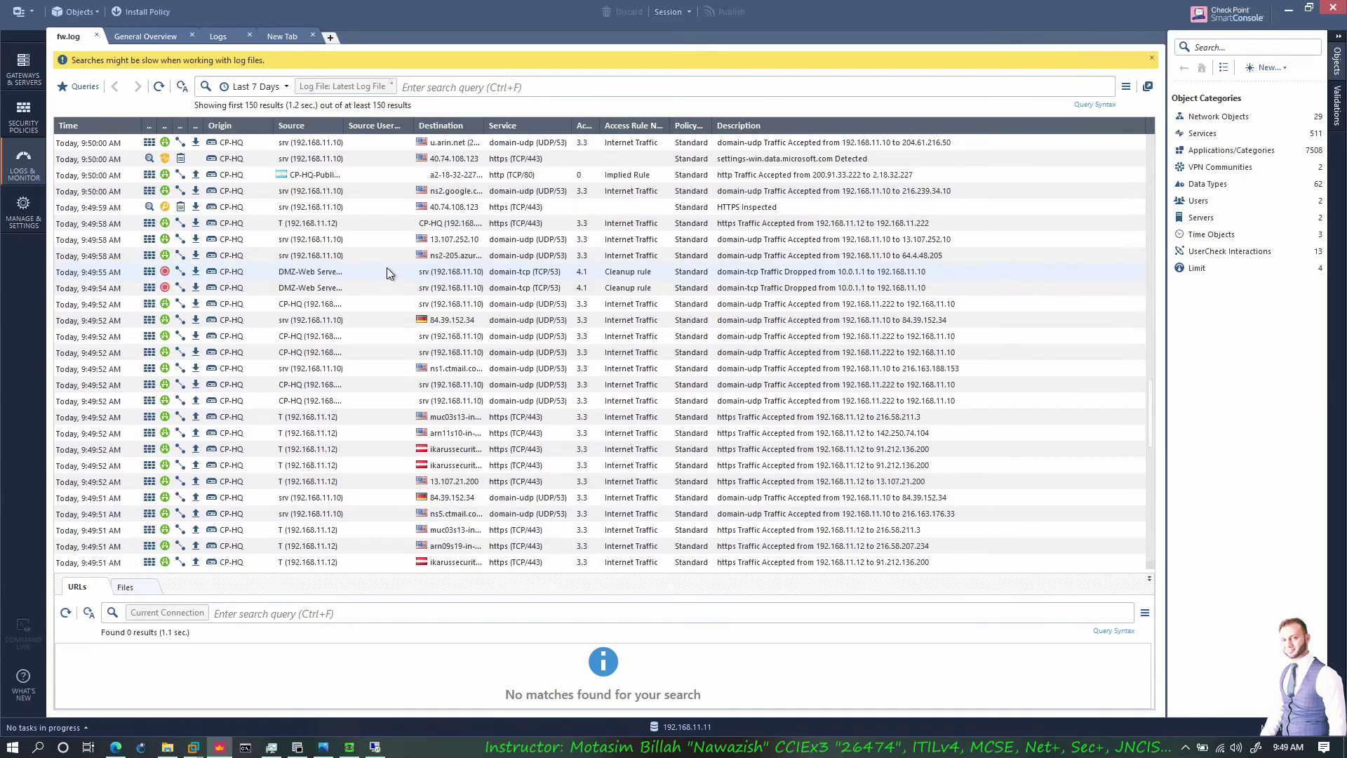
pyautogui.scroll(-8, 389, 272)
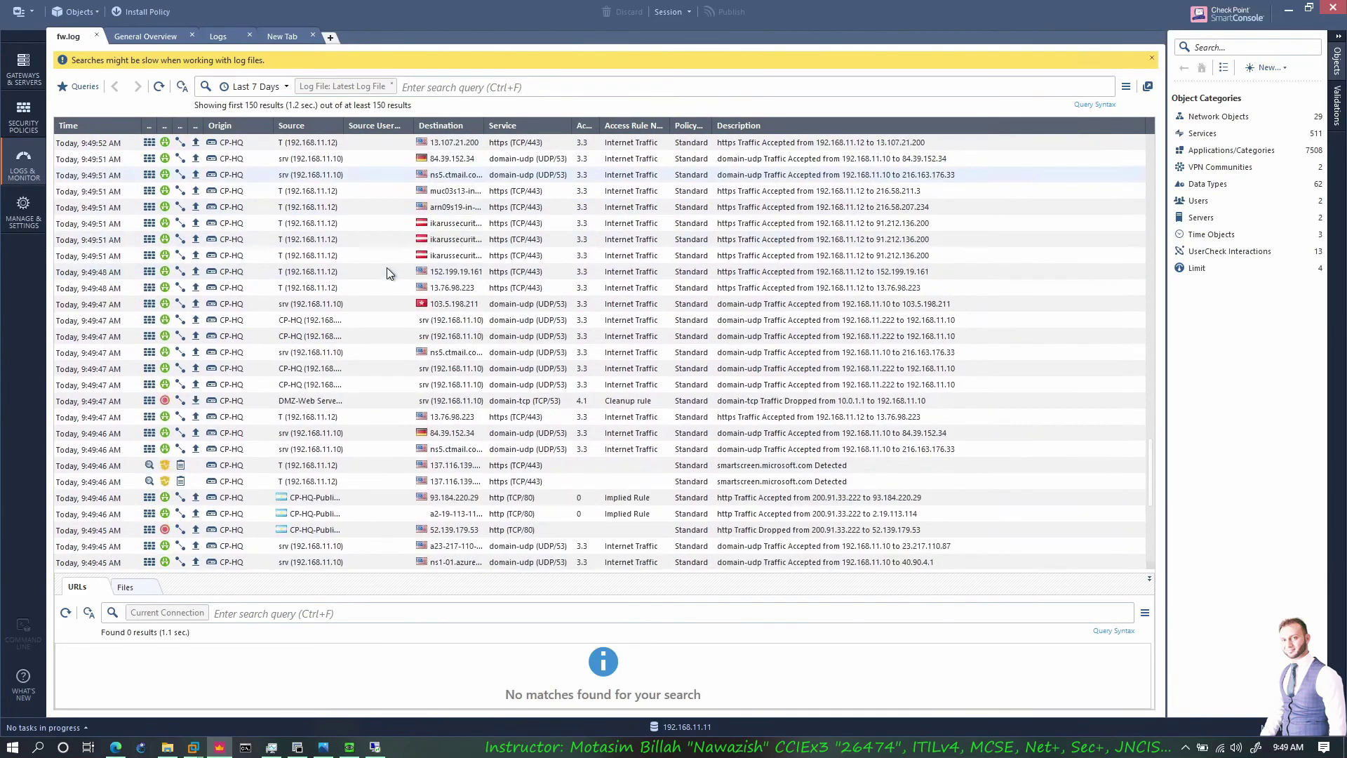
pyautogui.scroll(-8, 389, 272)
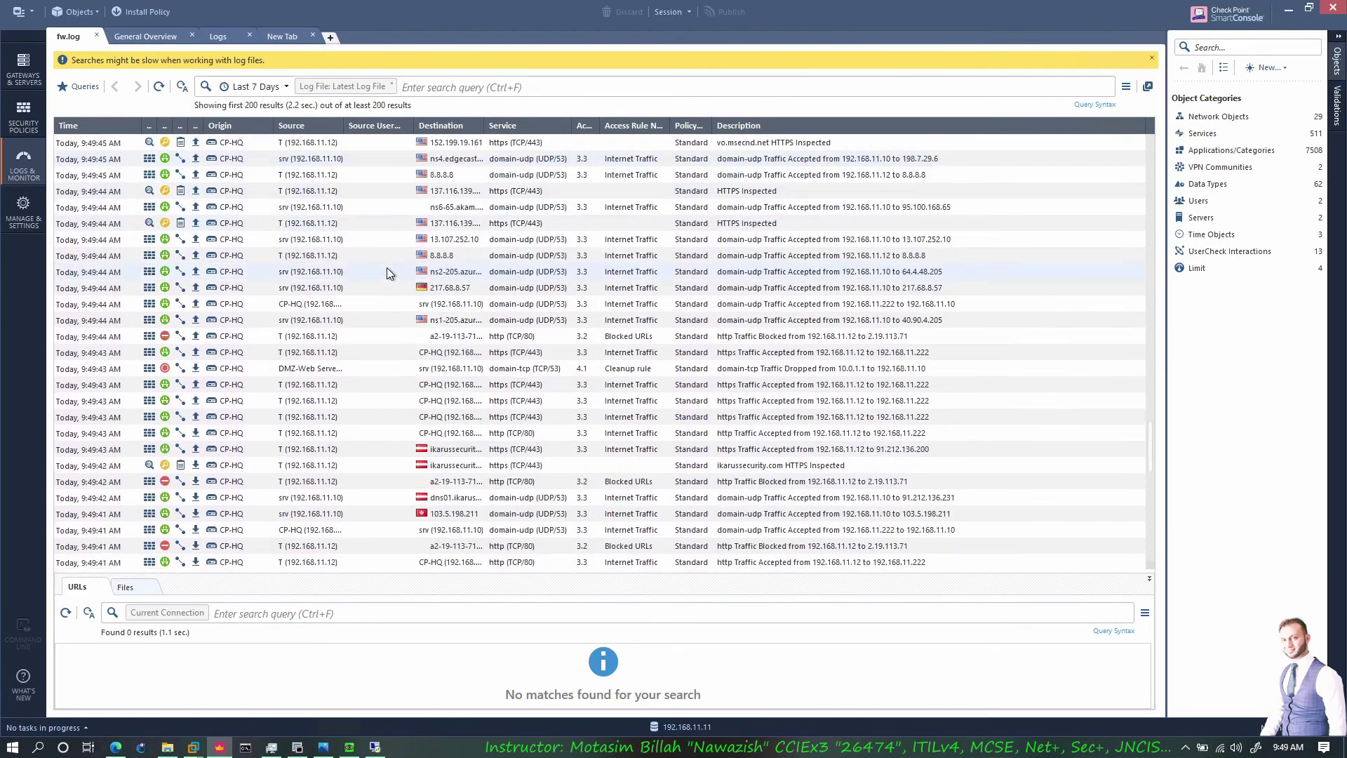
pyautogui.scroll(-1, 387, 272)
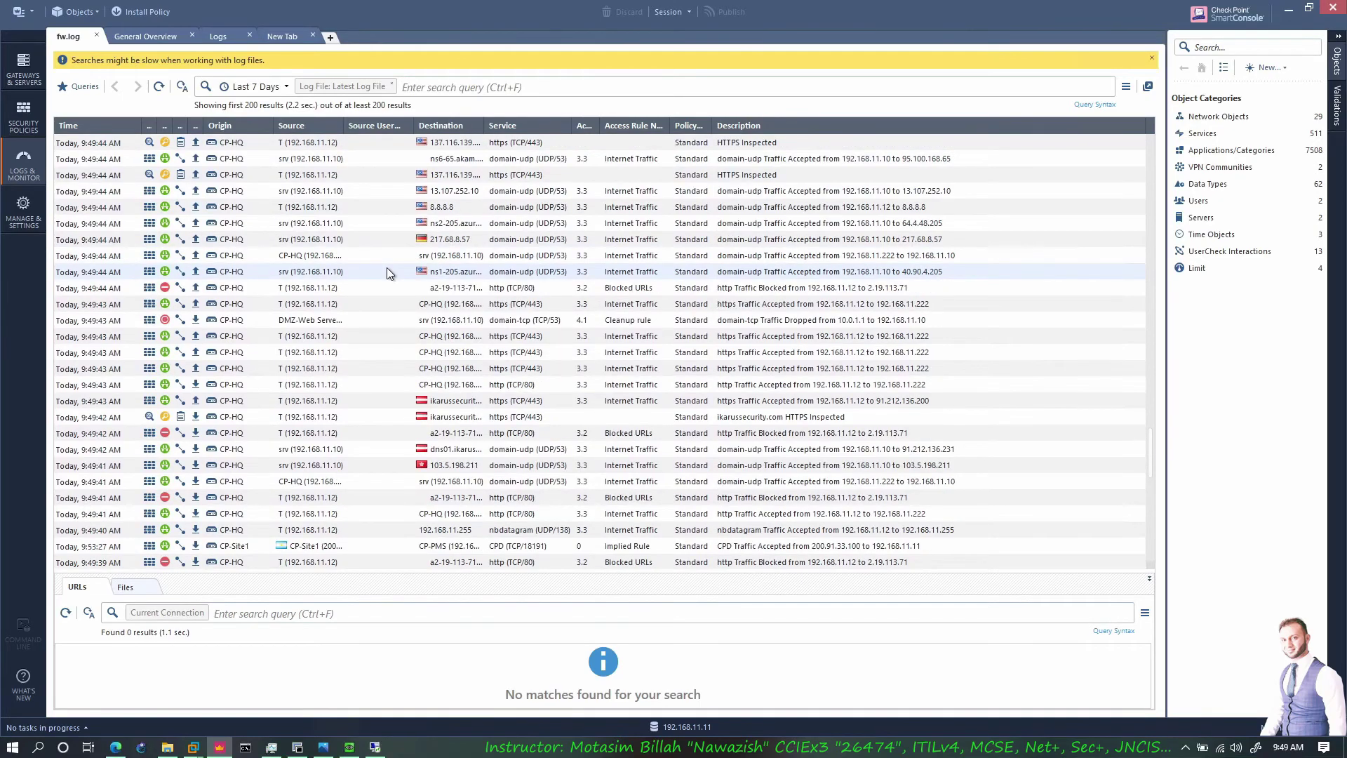
pyautogui.scroll(-1, 387, 268)
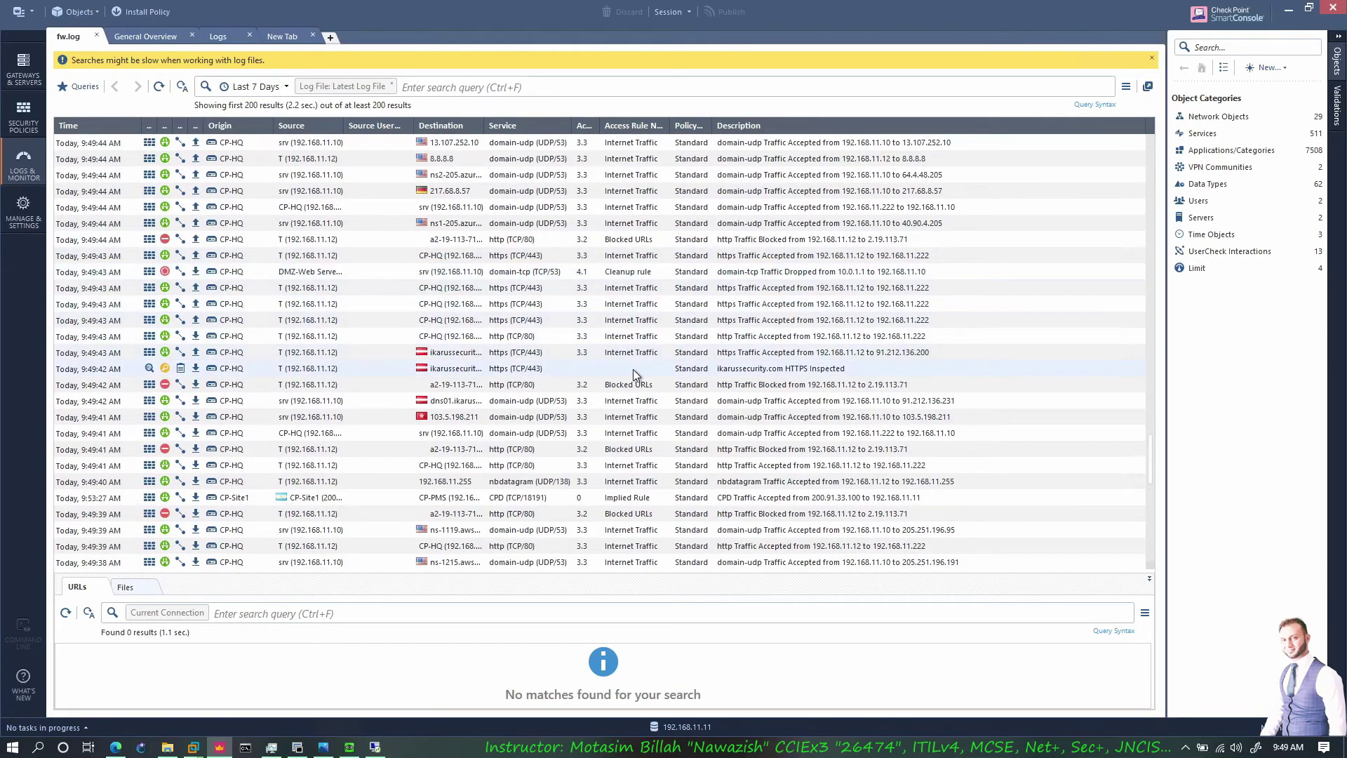
pyautogui.click(680, 368)
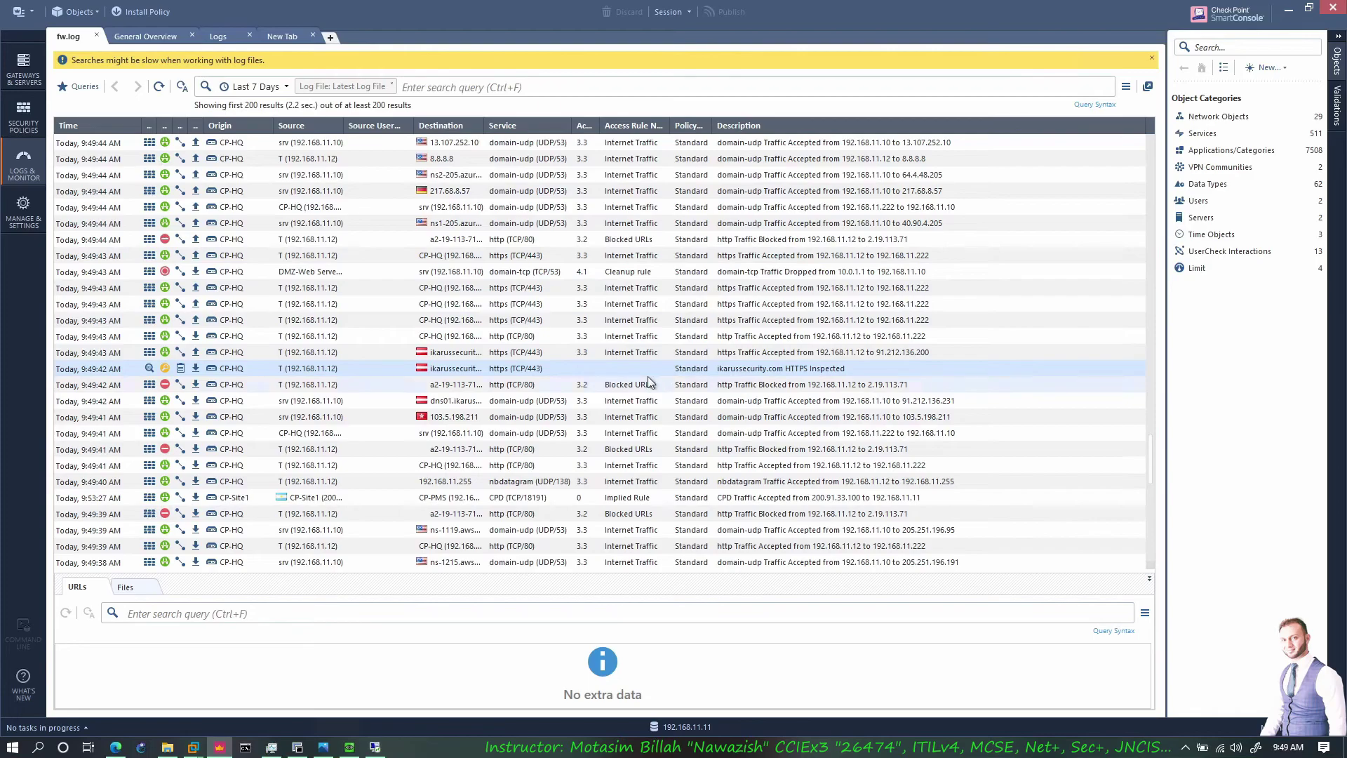
# Step: Select the Blocked ikarussecurity.com entry from 192.168.11.12
pyautogui.scroll(-2, 520, 417)
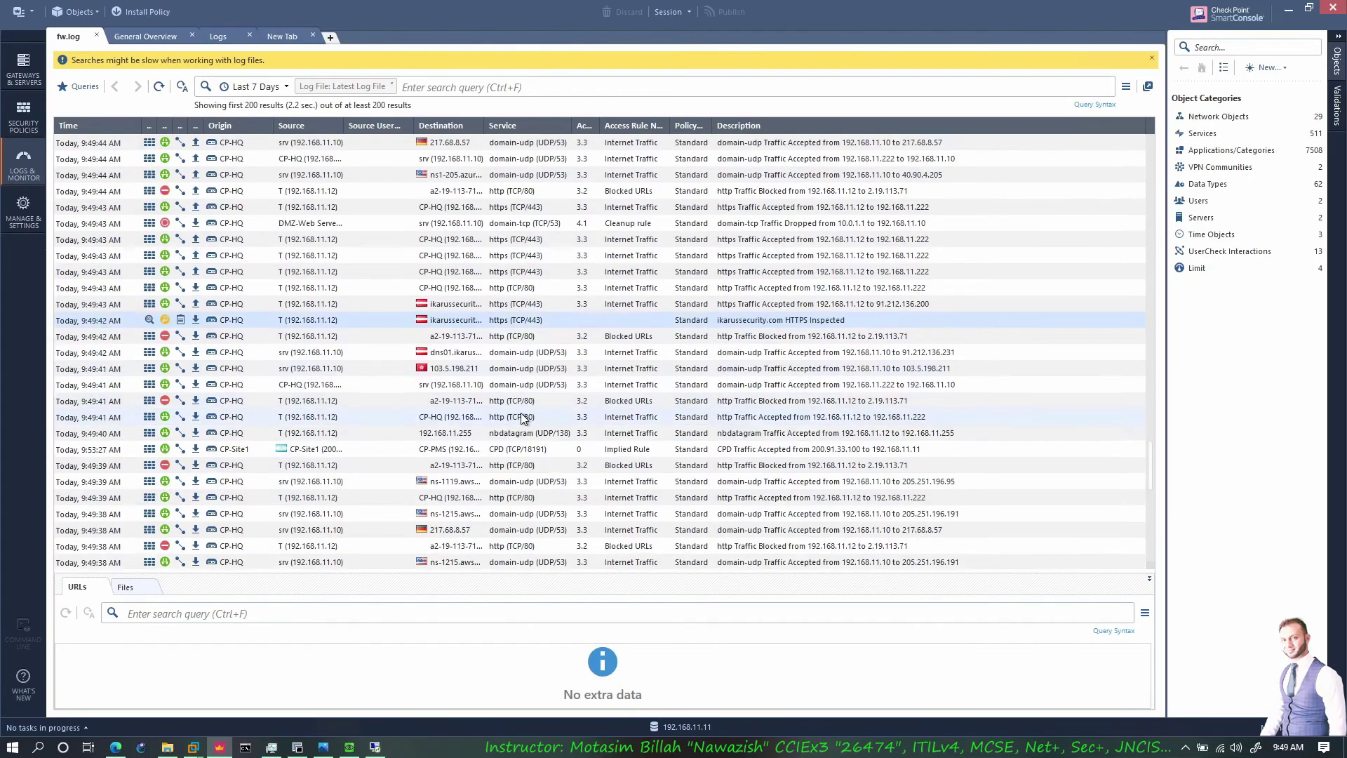
pyautogui.scroll(-4, 662, 381)
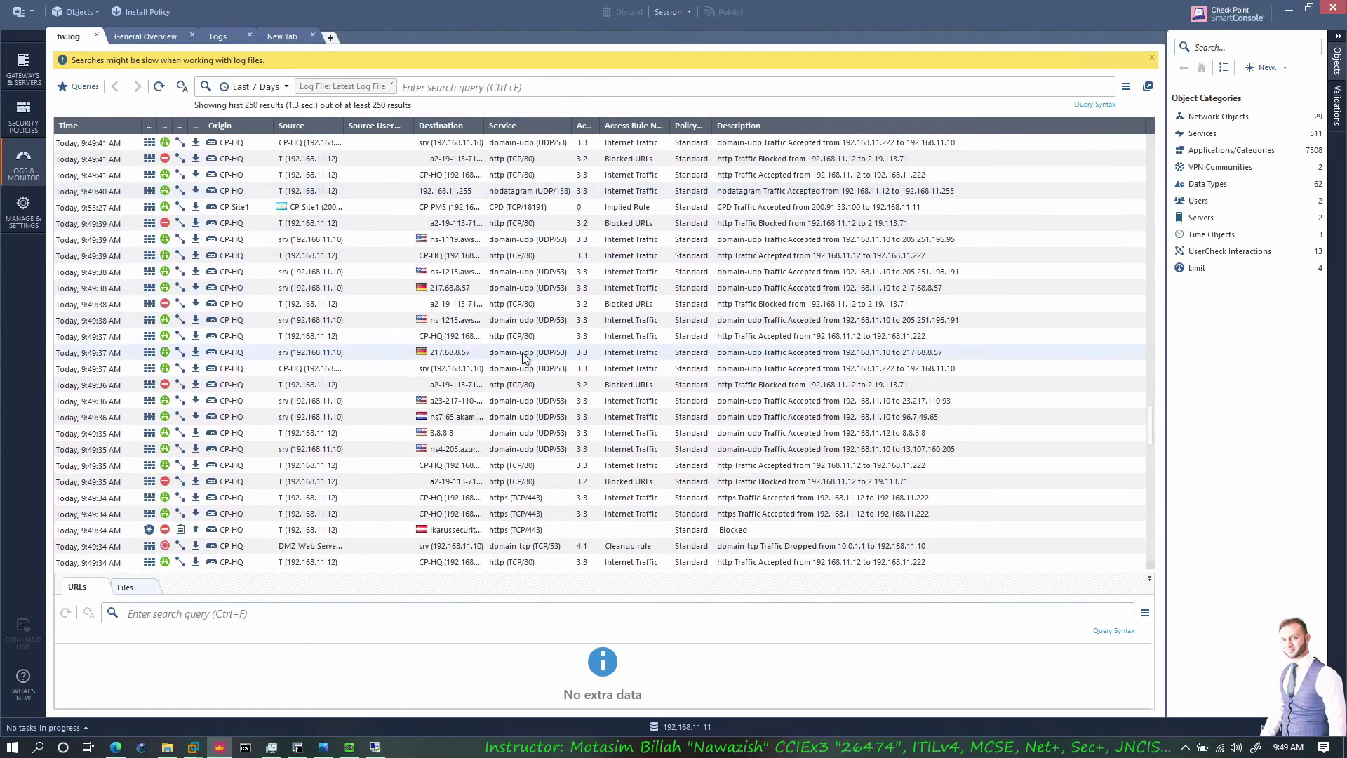
pyautogui.scroll(-2, 440, 341)
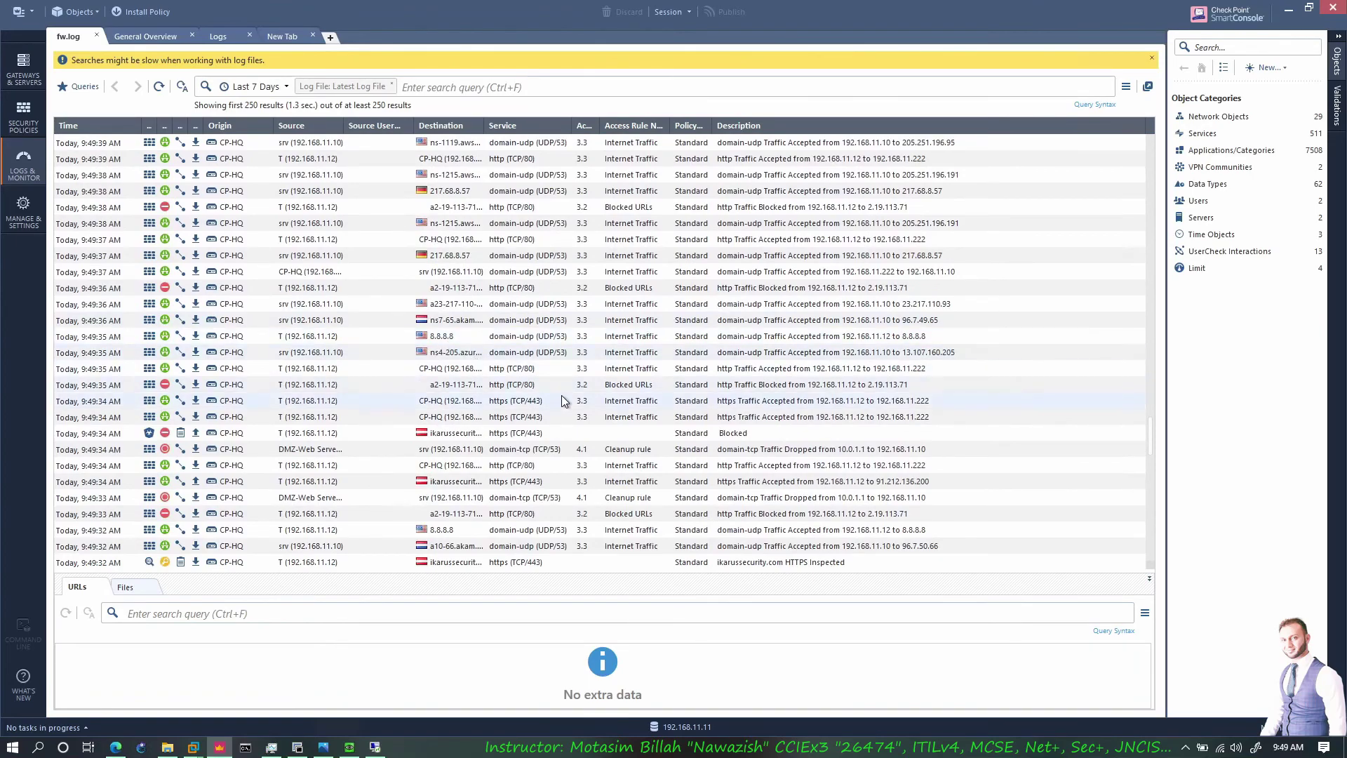
pyautogui.click(299, 436)
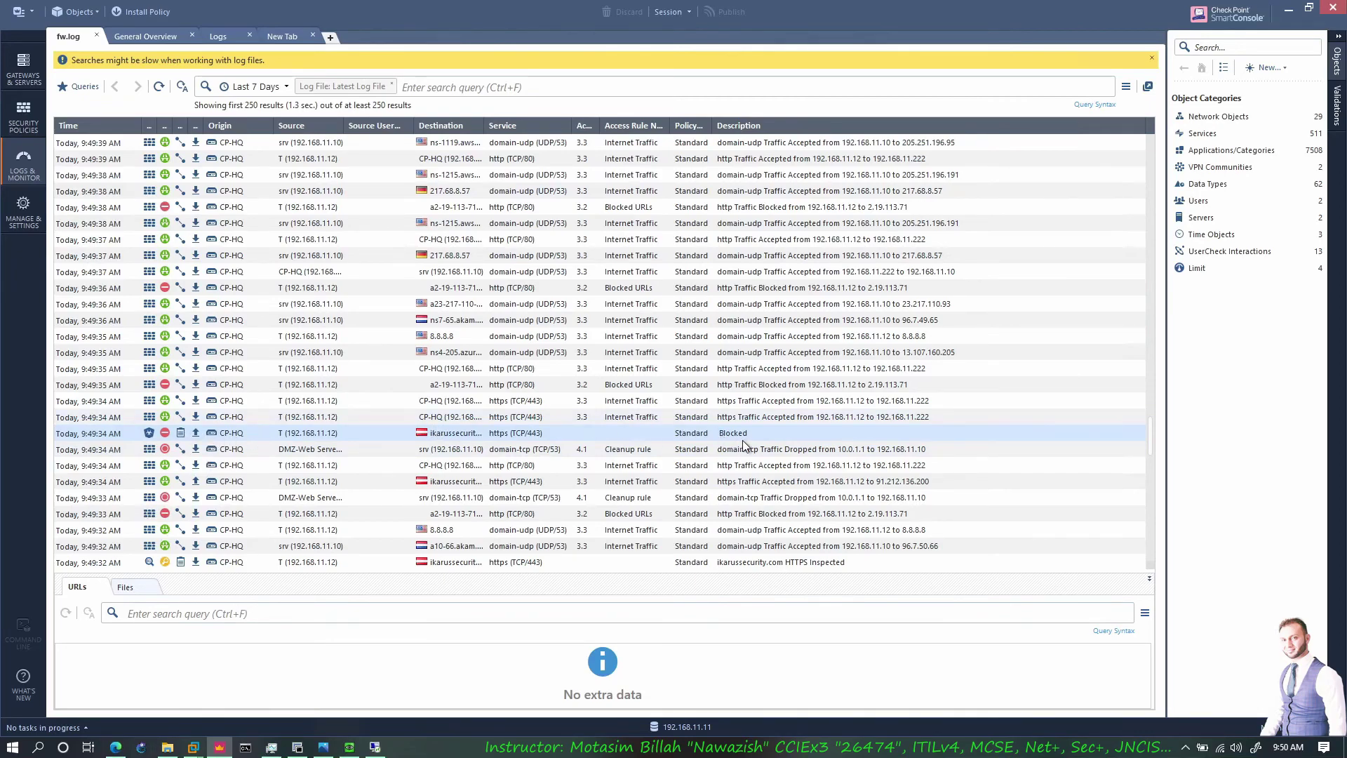
# Step: Open Log Details for the Blocked entry and check Blade Anti-Virus and family Threat
pyautogui.doubleClick(406, 433)
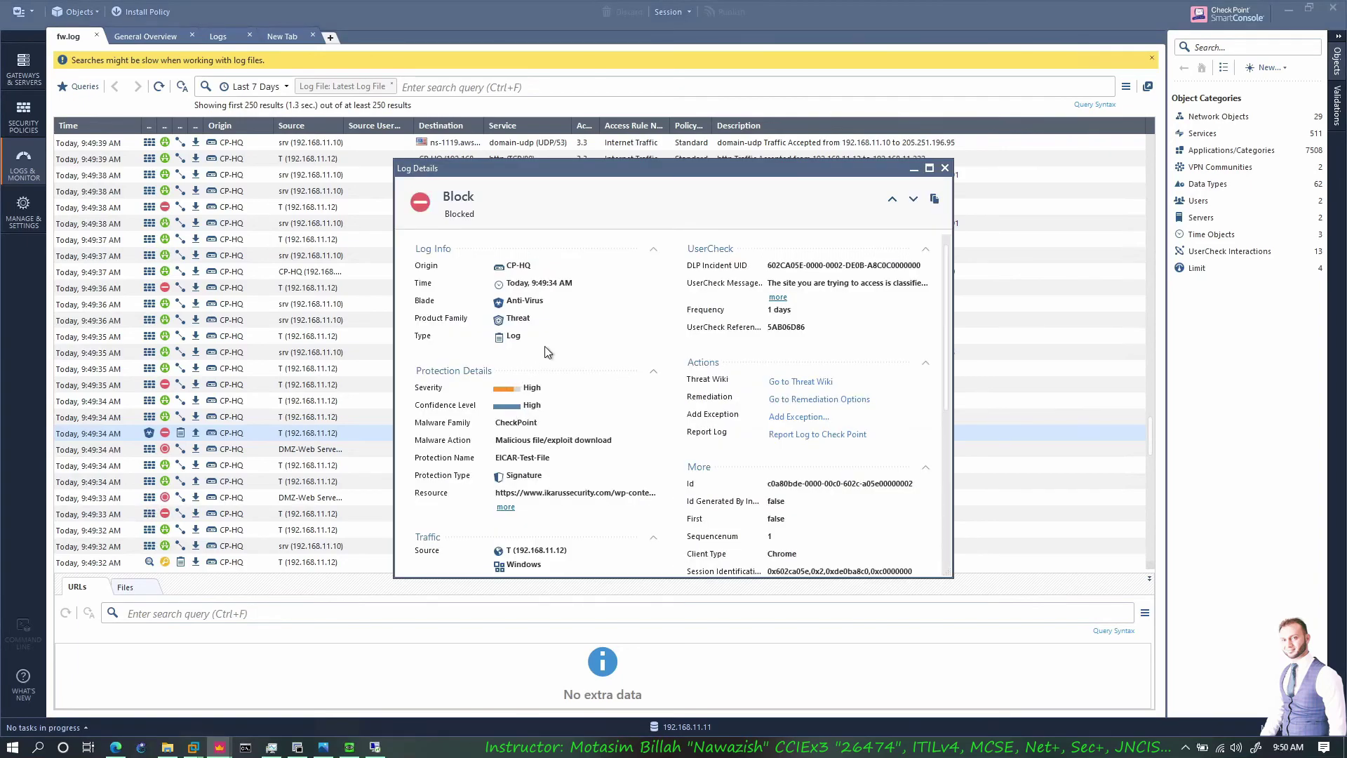
pyautogui.doubleClick(523, 300)
pyautogui.doubleClick(517, 318)
pyautogui.click(569, 353)
# Step: Check the EICAR-Test-File protection name, the resource URL site and the Windows source
pyautogui.scroll(-2, 575, 350)
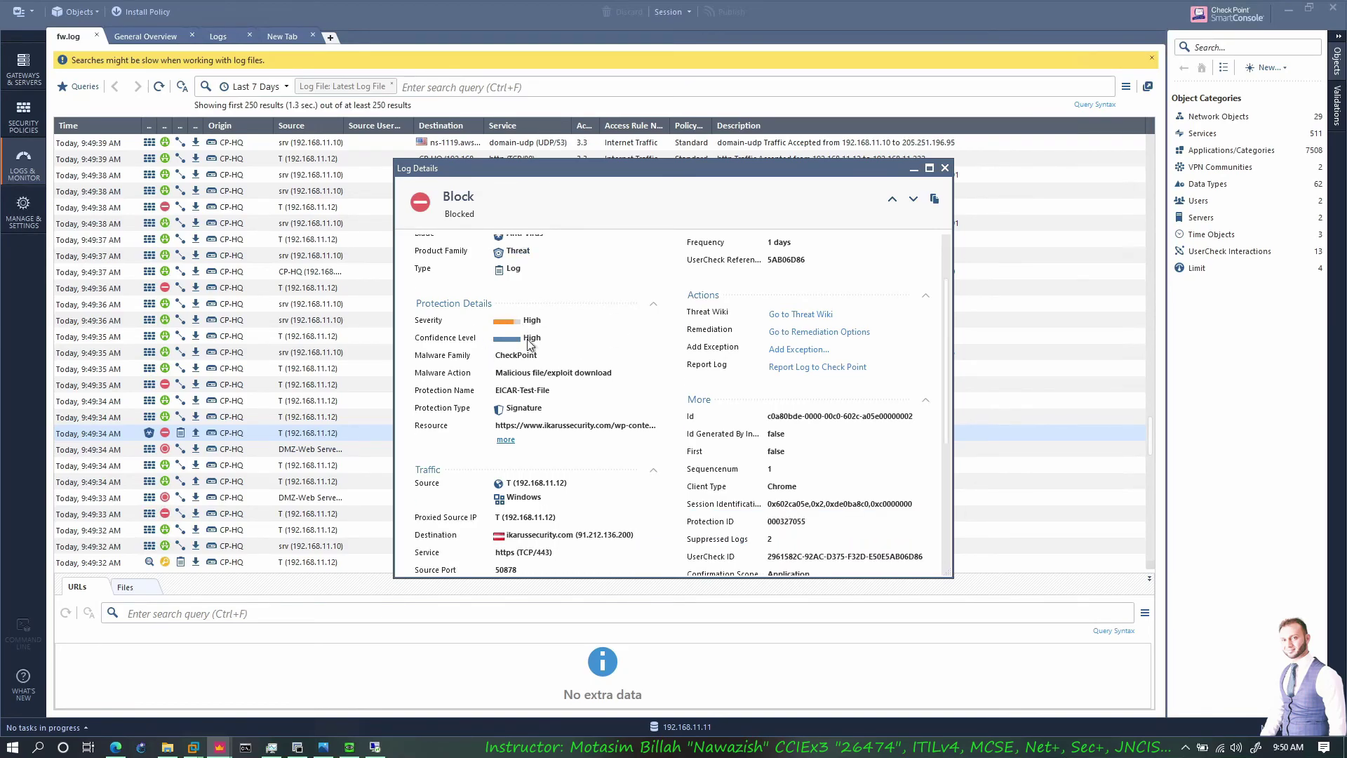
pyautogui.scroll(-1, 506, 386)
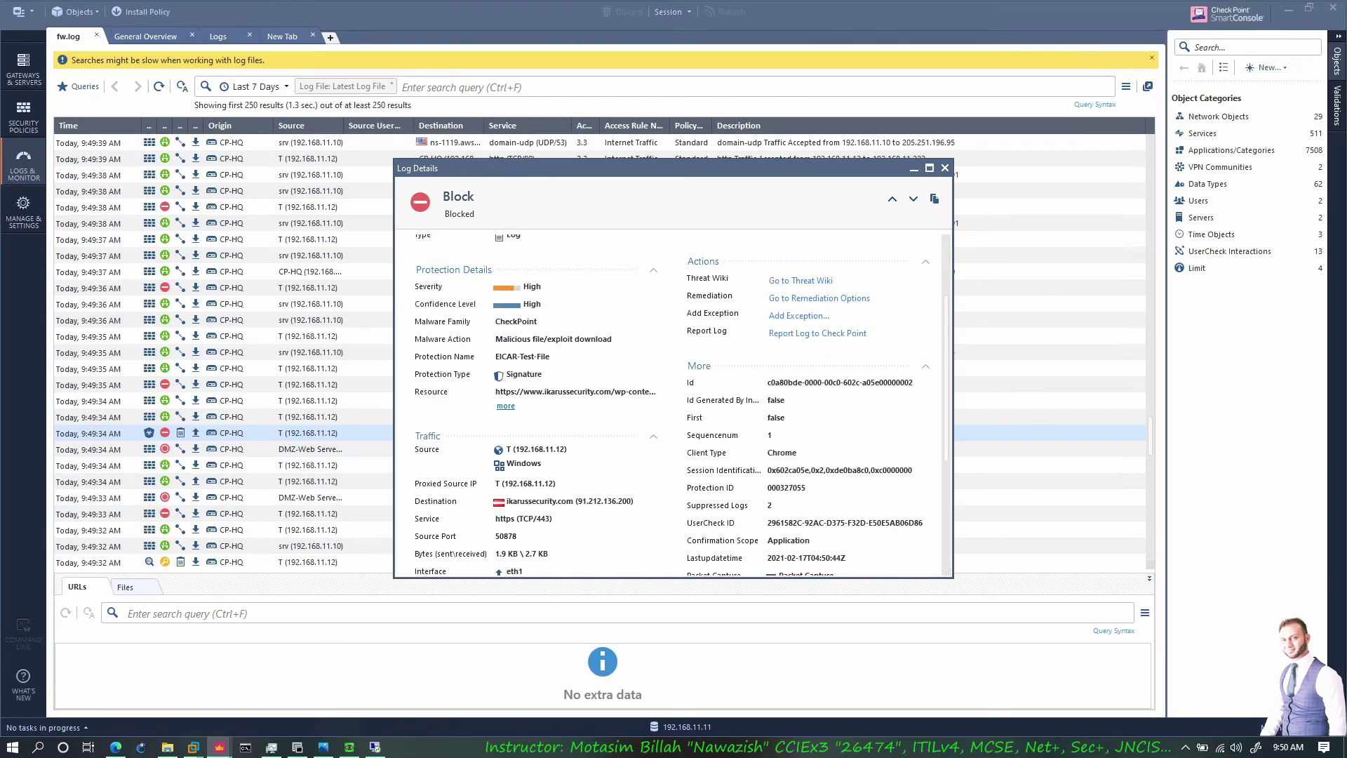
pyautogui.doubleClick(495, 358)
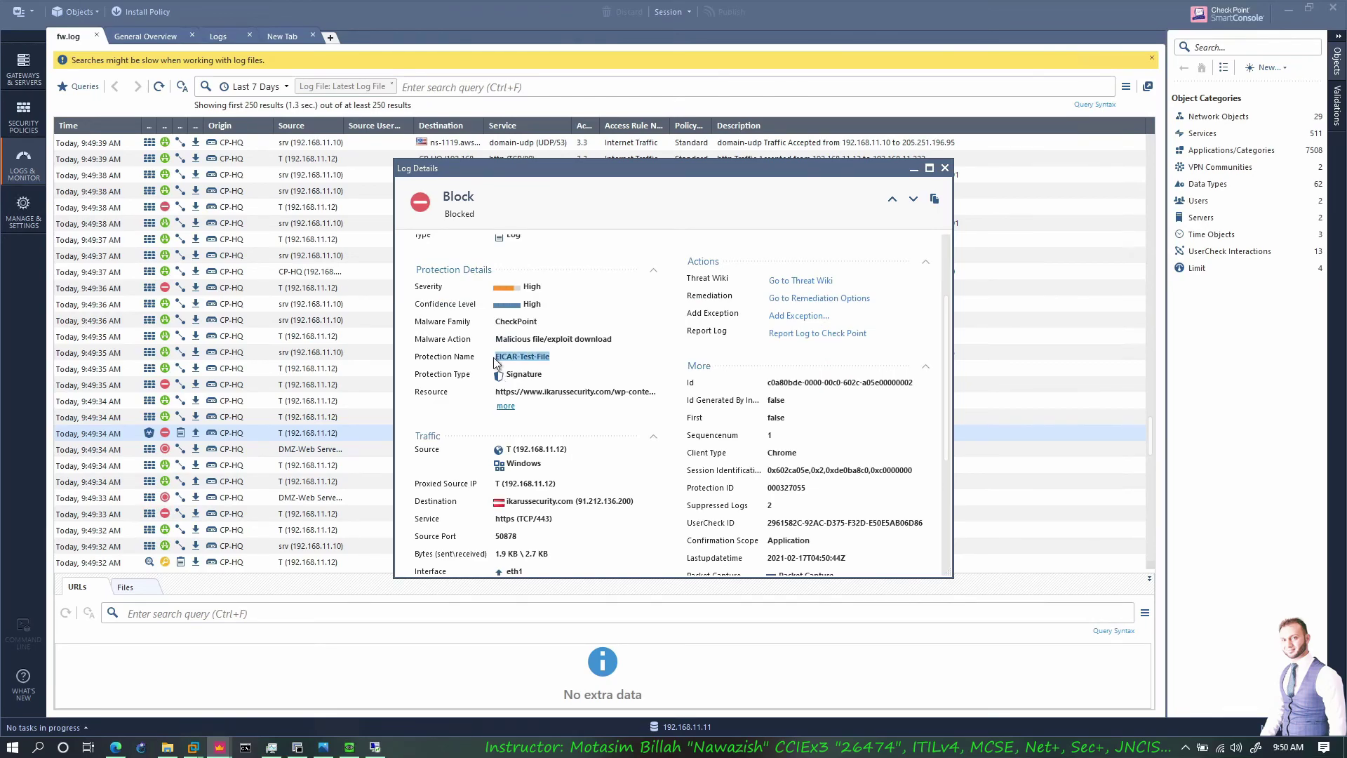
pyautogui.click(542, 421)
pyautogui.moveTo(545, 391)
pyautogui.mouseDown()
pyautogui.moveTo(595, 391)
pyautogui.moveTo(543, 382)
pyautogui.mouseUp()
pyautogui.scroll(-2, 601, 420)
pyautogui.doubleClick(523, 396)
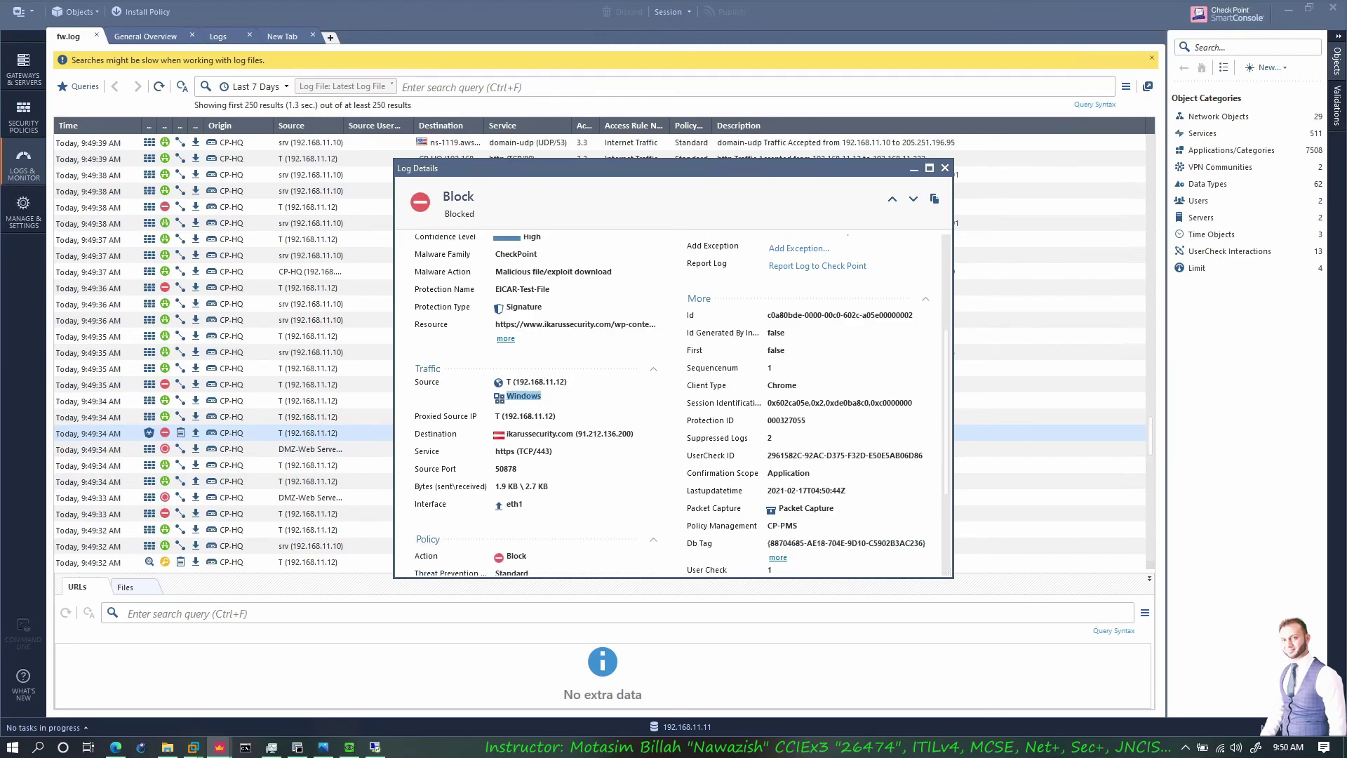
# Step: Review the remaining traffic and policy fields showing the Threat Prevent rule
pyautogui.scroll(-1, 670, 405)
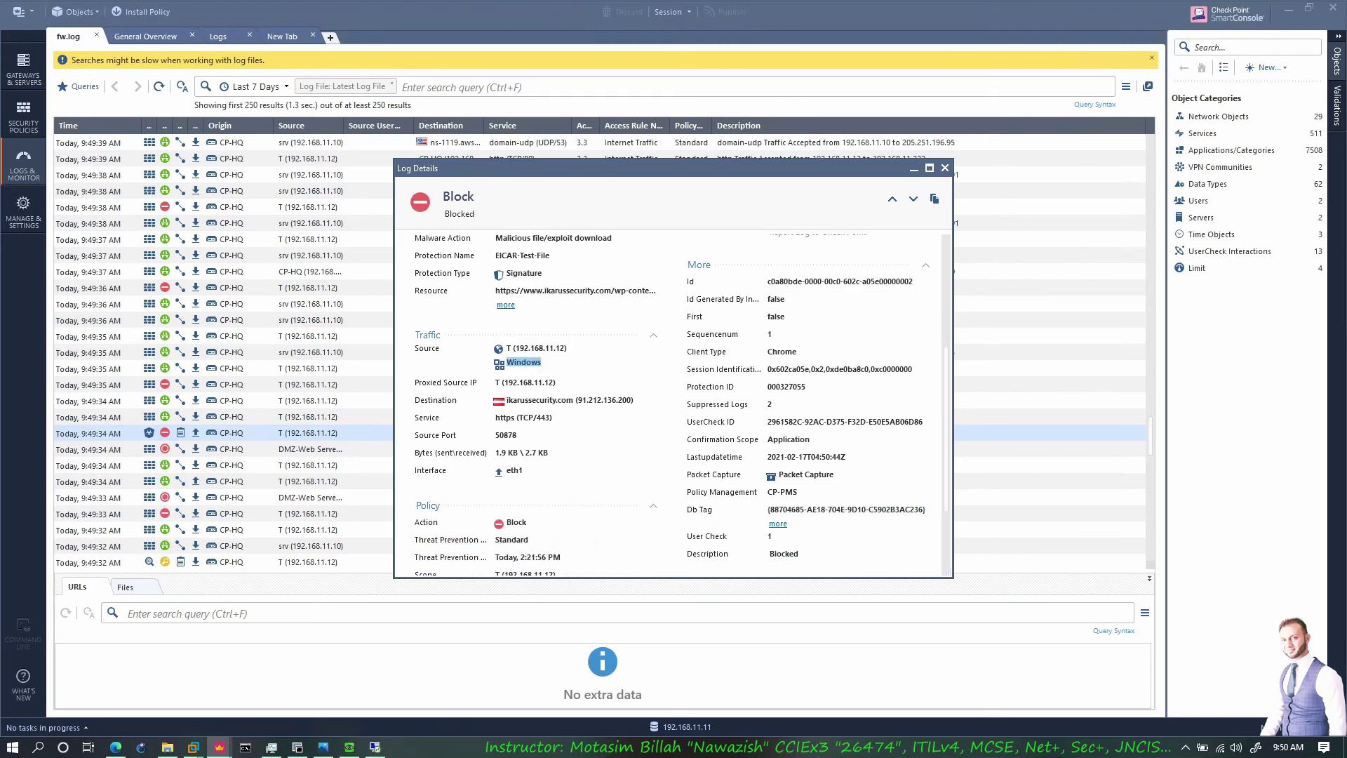
pyautogui.scroll(-3, 575, 419)
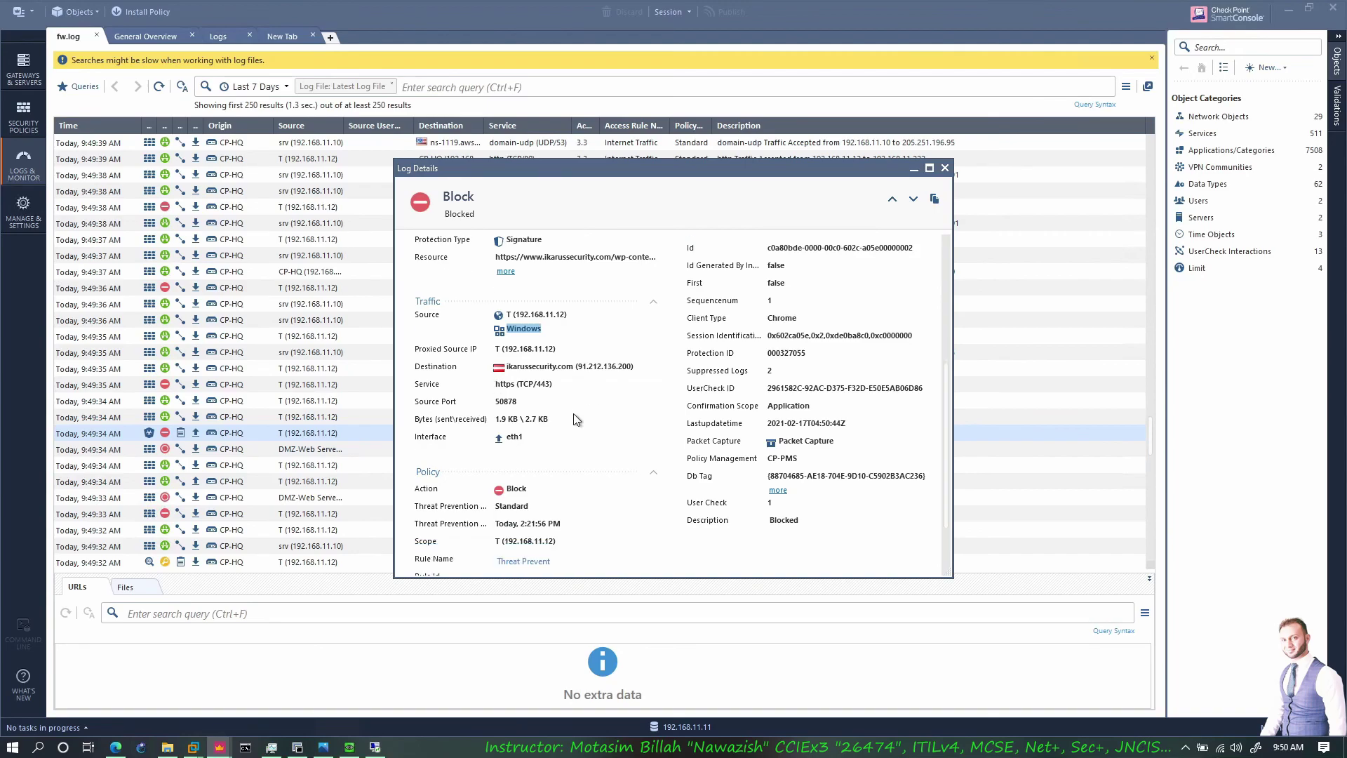
pyautogui.click(498, 424)
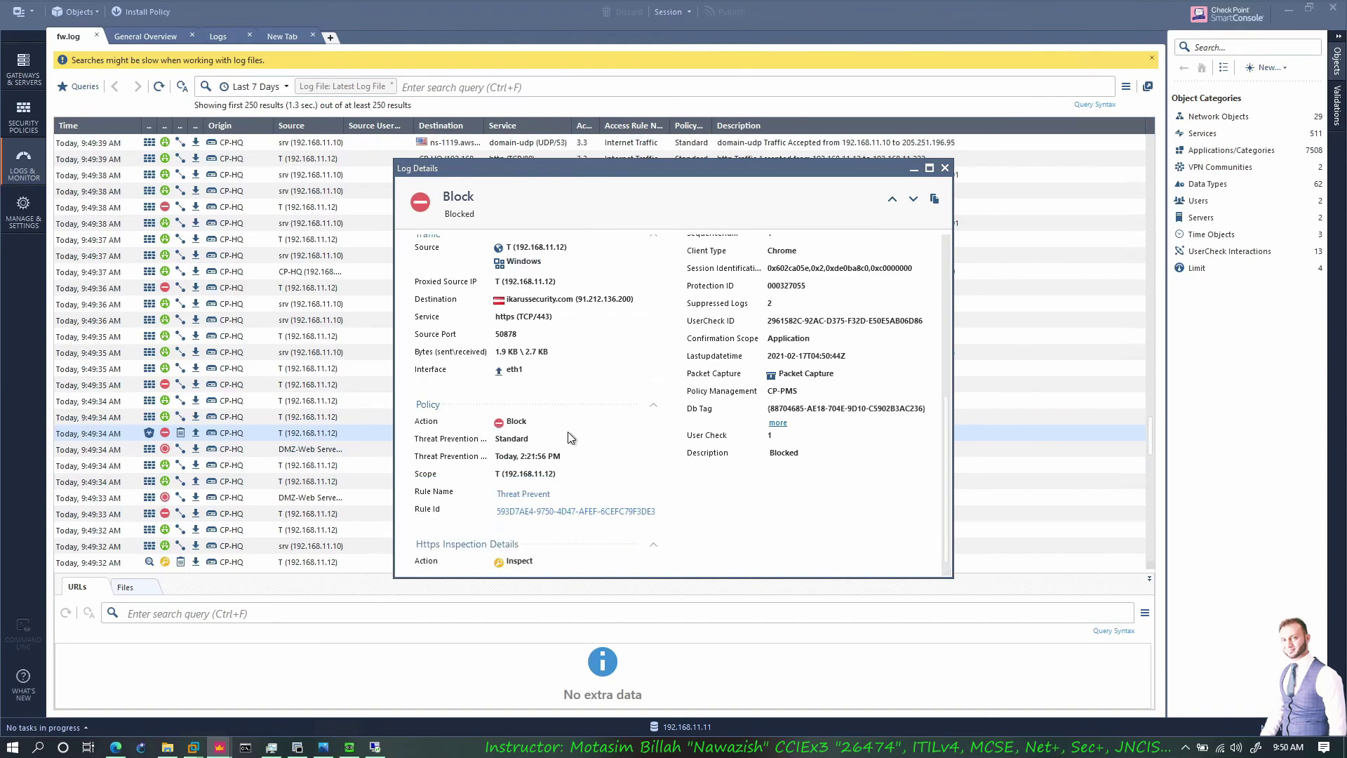
pyautogui.scroll(-1, 670, 405)
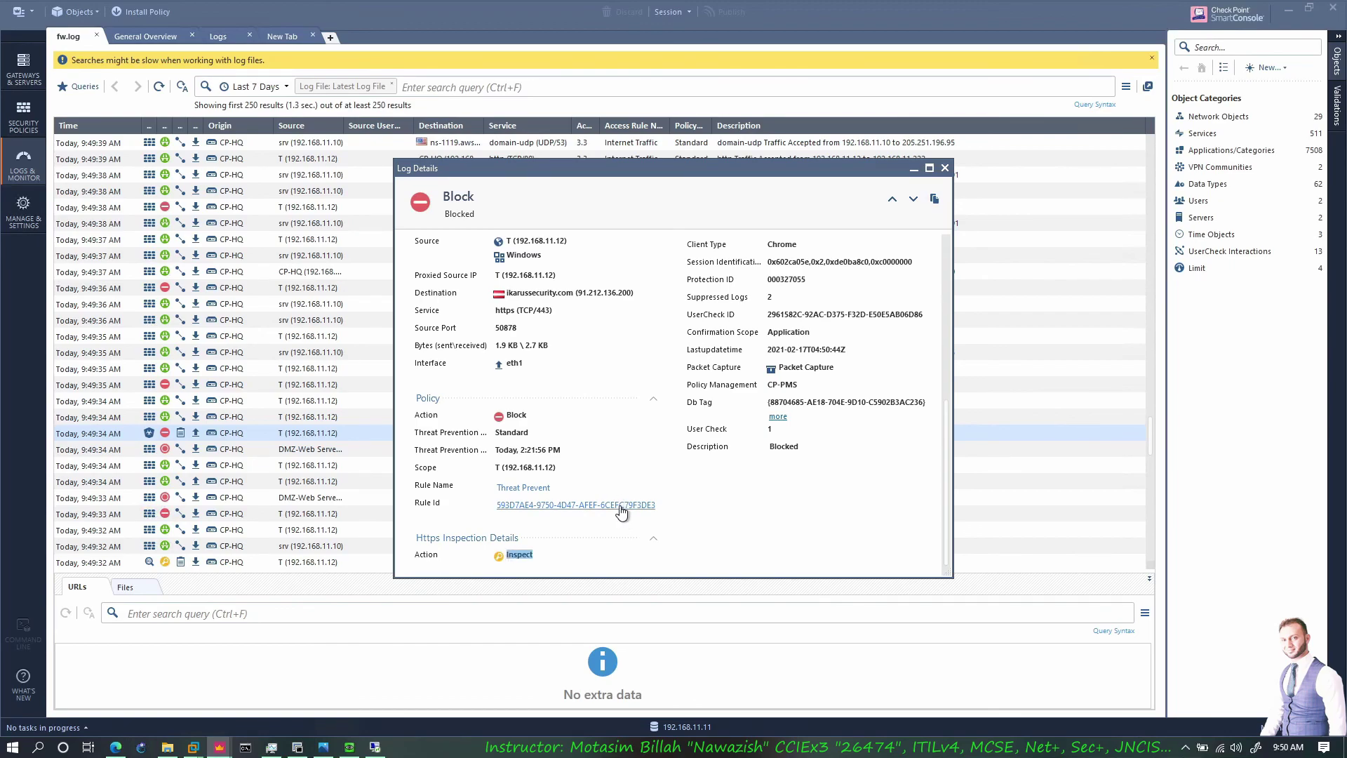
pyautogui.scroll(5, 621, 512)
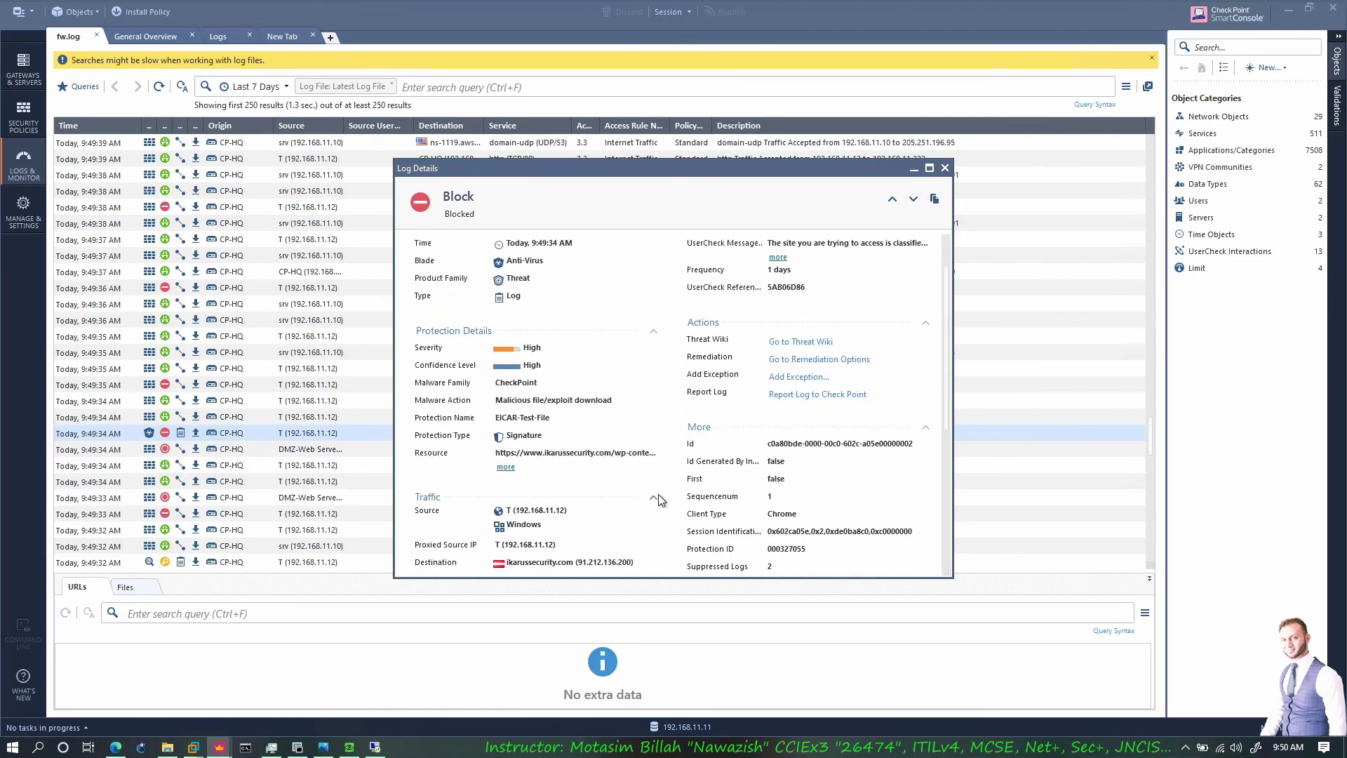
pyautogui.scroll(1, 660, 499)
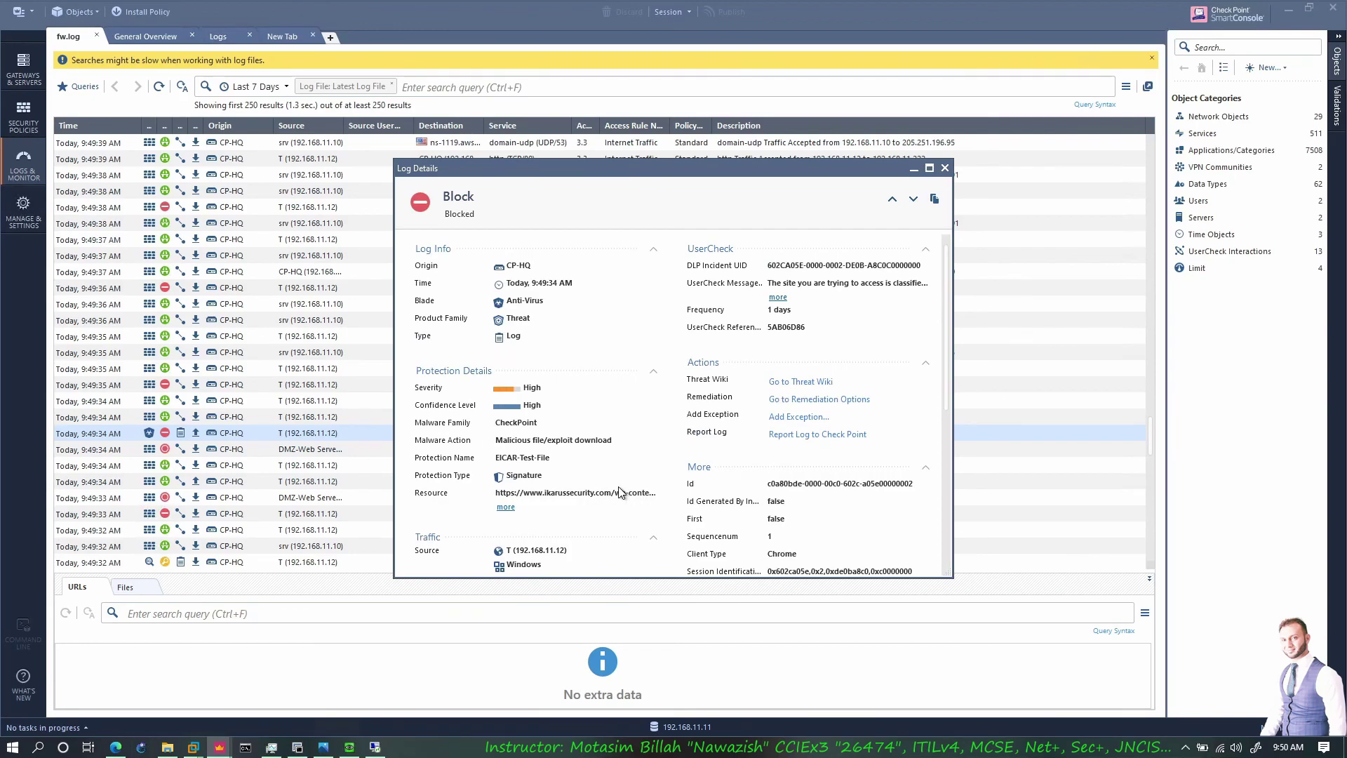